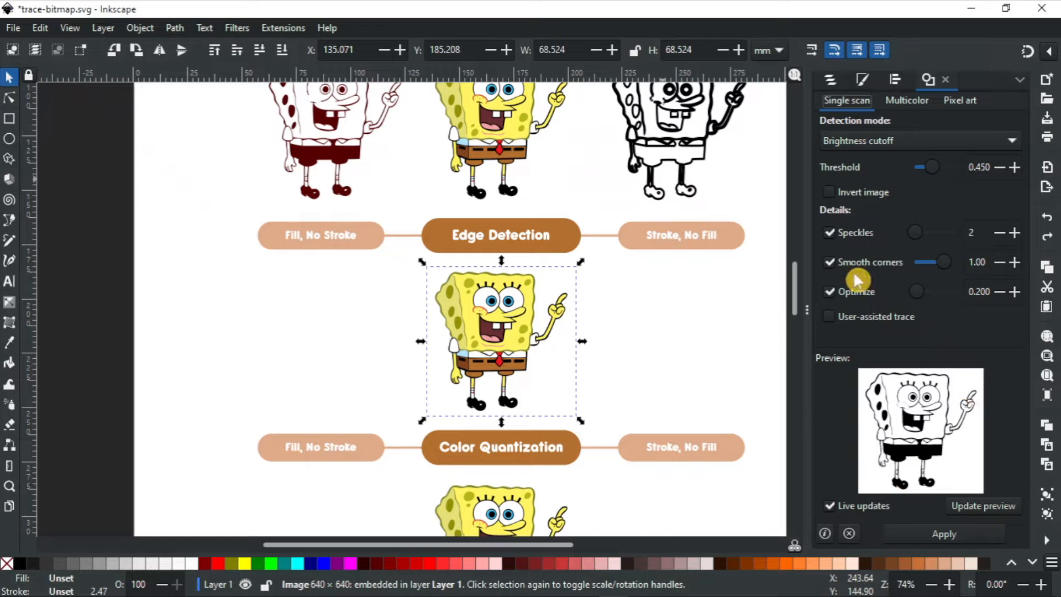
Set the detection mode to Edge detection, previewing Brightness cutoff and Edge detection with Invert image on and leaving it off.
{"action": "left_click", "coordinate": [830, 193]}
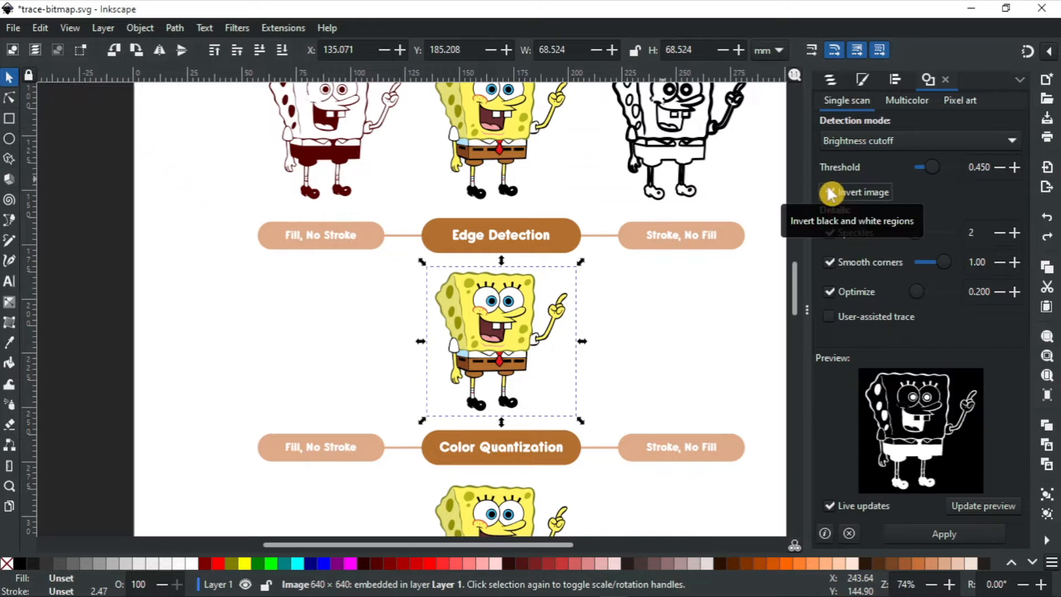
{"action": "left_click", "coordinate": [830, 193]}
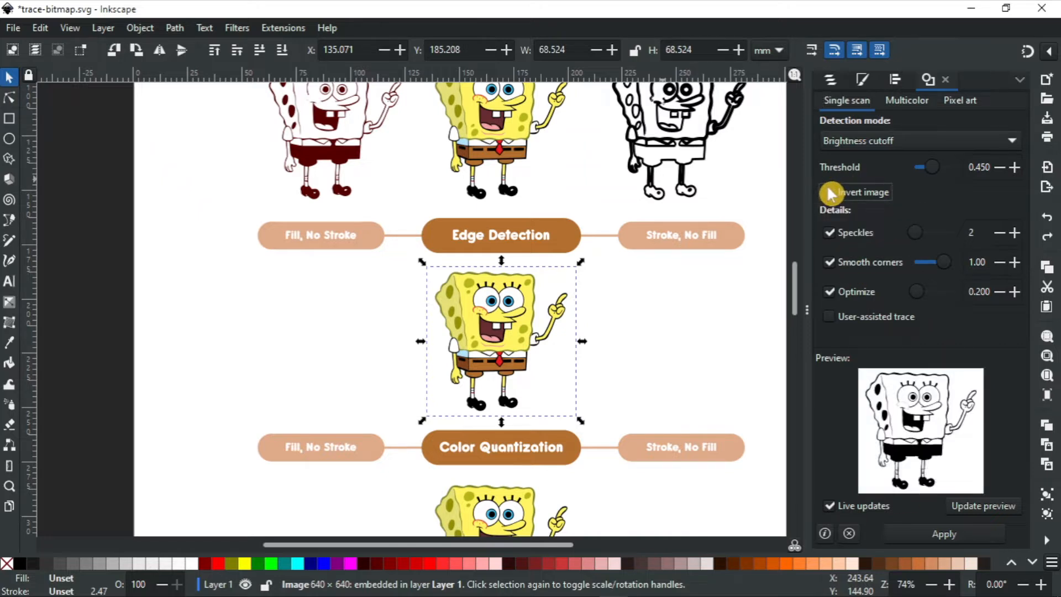
{"action": "left_click", "coordinate": [927, 144]}
{"action": "left_click", "coordinate": [923, 156]}
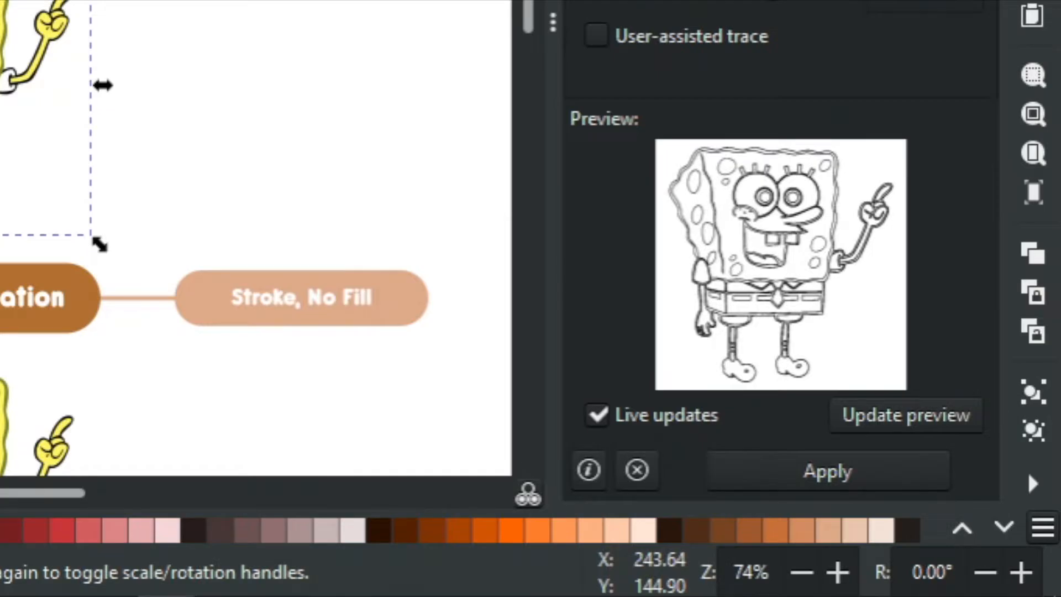
{"action": "left_click", "coordinate": [862, 200]}
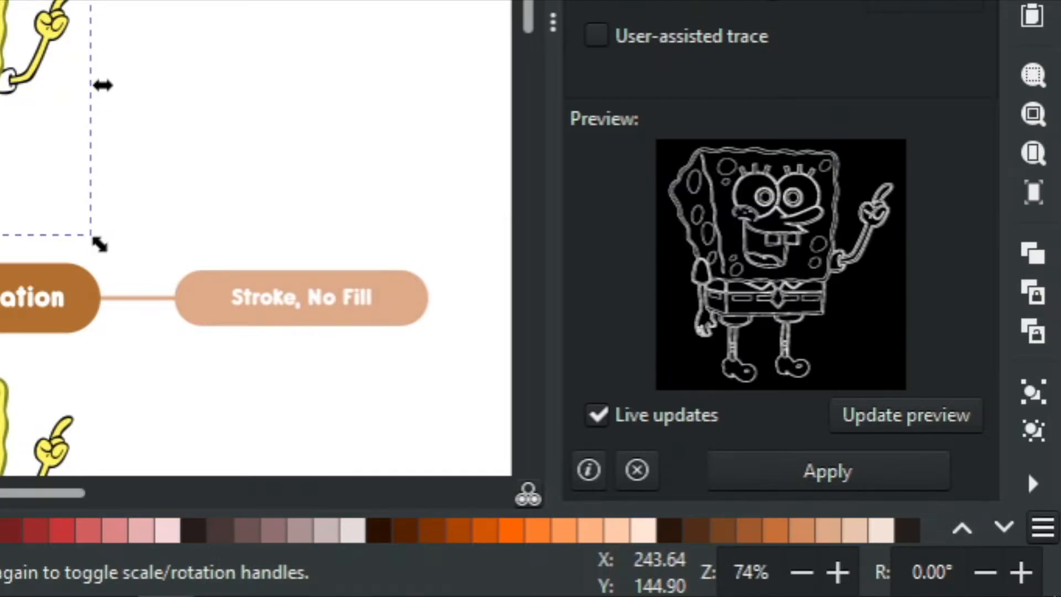
{"action": "left_click", "coordinate": [876, 191]}
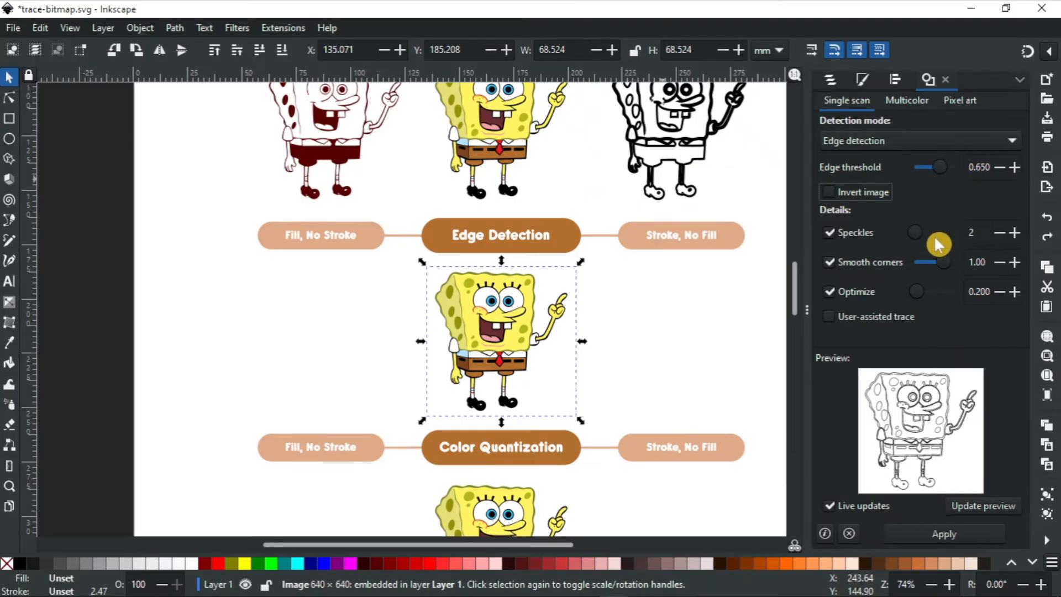
Apply the edge detection trace and place the resulting path in the Edge Detection row's Fill, No Stroke column.
{"action": "left_click", "coordinate": [928, 534]}
{"action": "left_click_drag", "start_coordinate": [506, 371], "coordinate": [342, 372]}
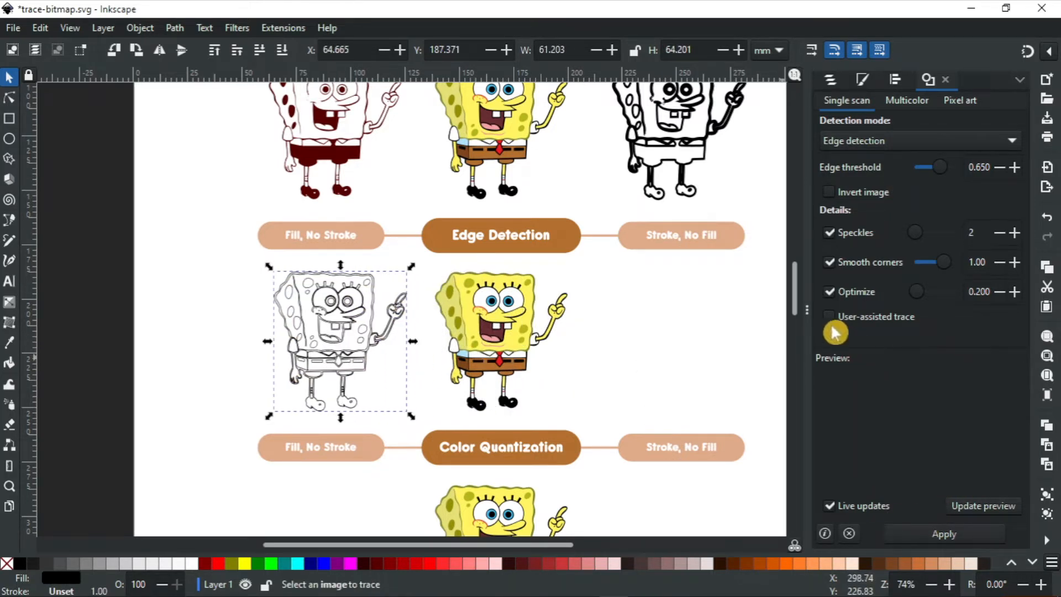
{"action": "left_click", "coordinate": [806, 306]}
Duplicate the edge trace and place the copy at the same height in the Stroke, No Fill column.
{"action": "left_click", "coordinate": [325, 350]}
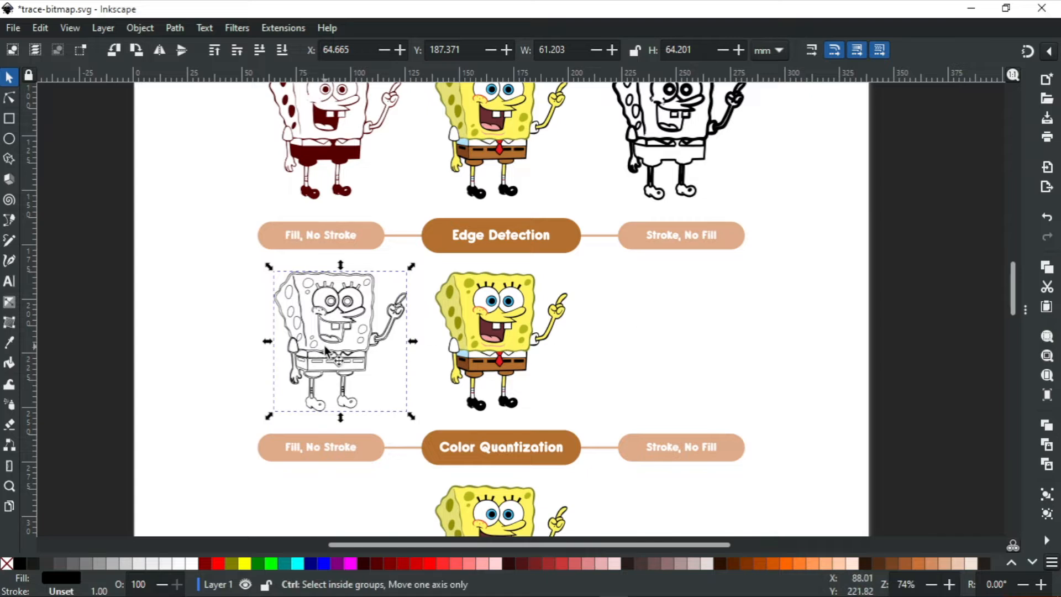
{"action": "mouse_move", "coordinate": [306, 352]}
{"action": "left_mouse_down"}
{"action": "mouse_move", "coordinate": [662, 364]}
{"action": "mouse_move", "coordinate": [640, 360]}
{"action": "left_mouse_up"}
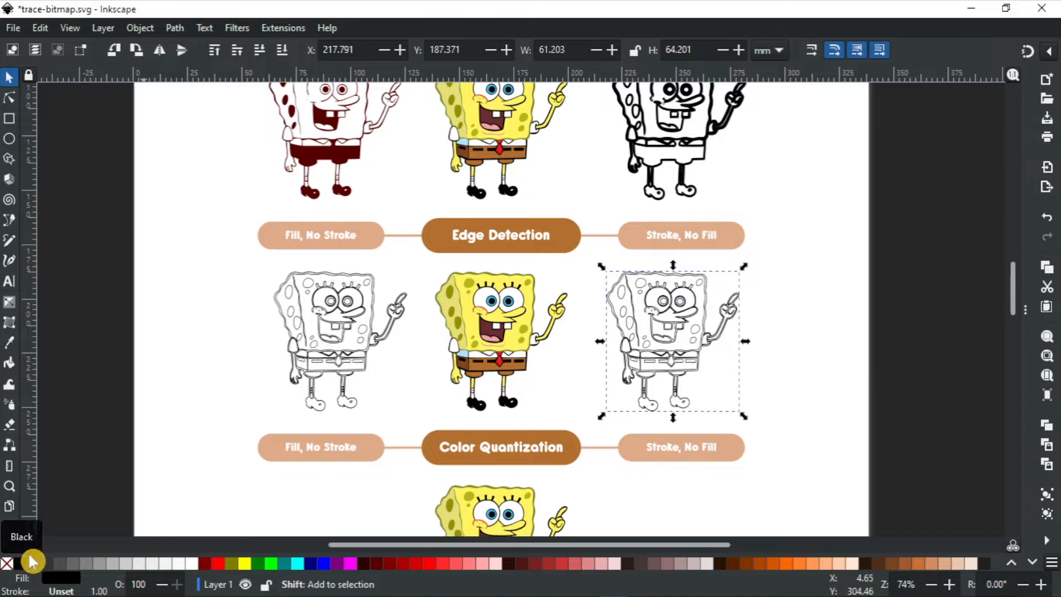
{"action": "left_click", "coordinate": [361, 325]}
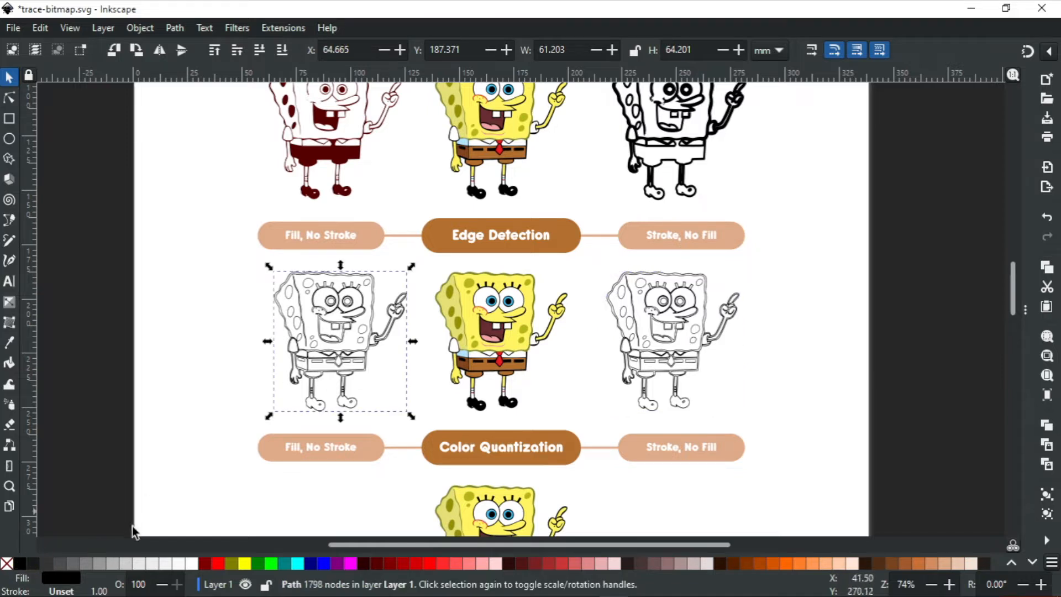
Give the copied trace in the Stroke, No Fill column a black stroke and no fill.
{"action": "left_click", "coordinate": [704, 333]}
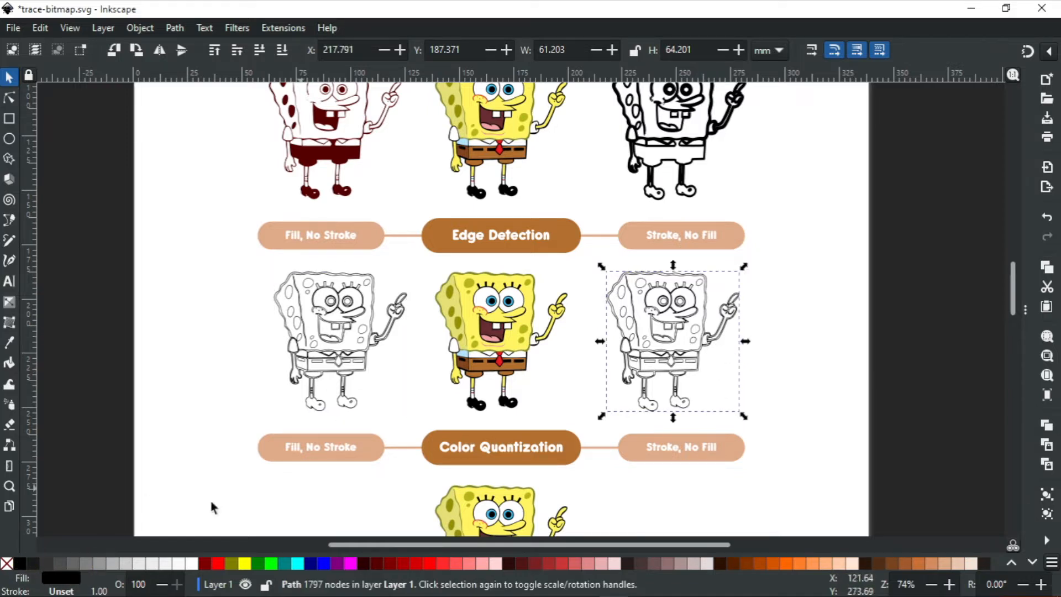
{"action": "left_click", "coordinate": [17, 563], "text": "shift"}
{"action": "left_click", "coordinate": [5, 564]}
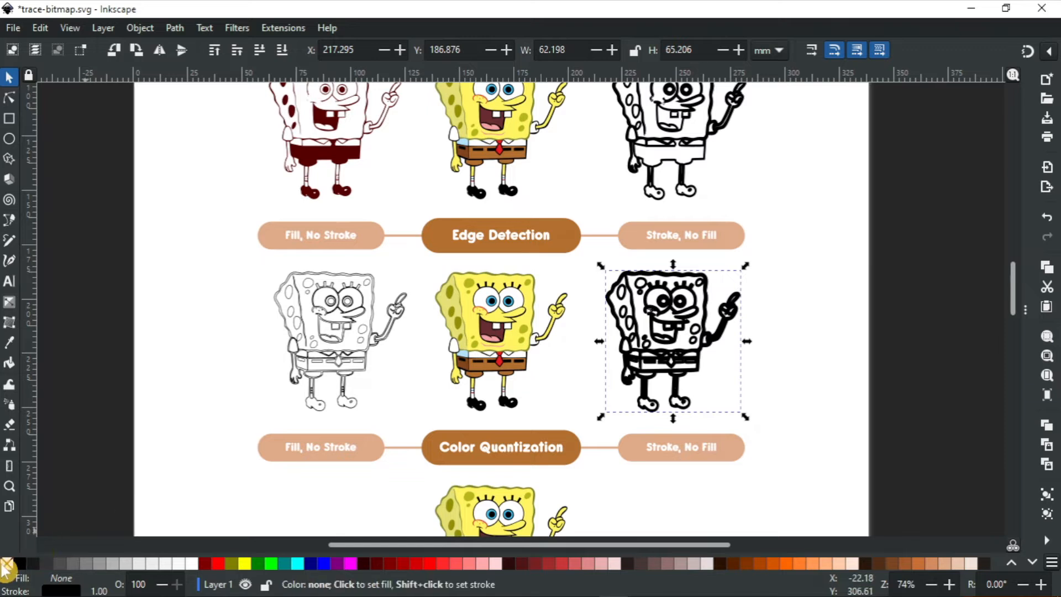
{"action": "left_click", "coordinate": [659, 356]}
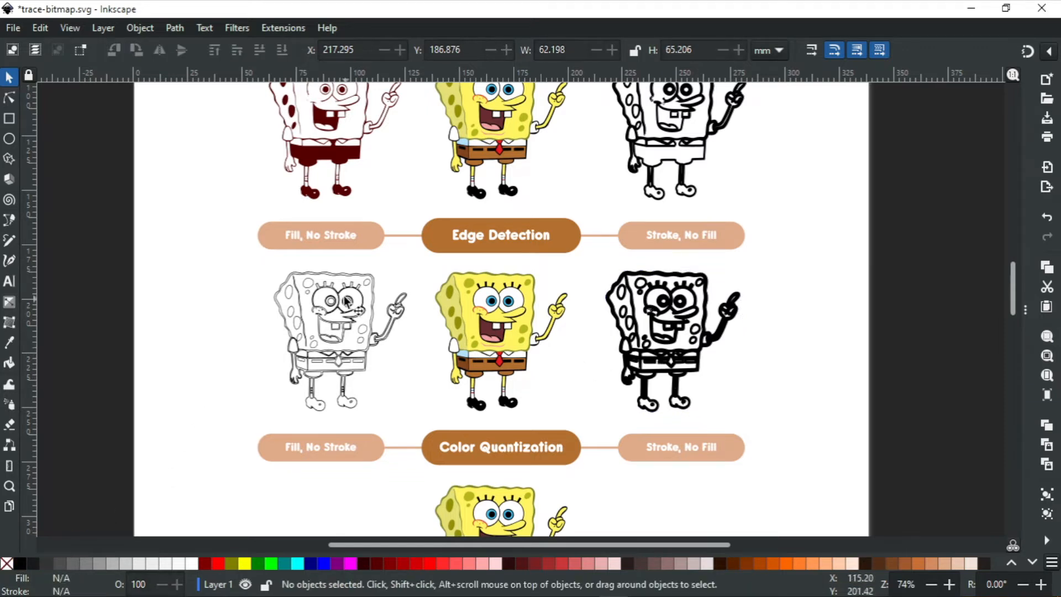
Try pulling a node on the filled edge trace's inner body line outward to test how the path reshapes.
{"action": "scroll", "coordinate": [332, 318], "scroll_direction": "up", "scroll_amount": 6, "text": "ctrl"}
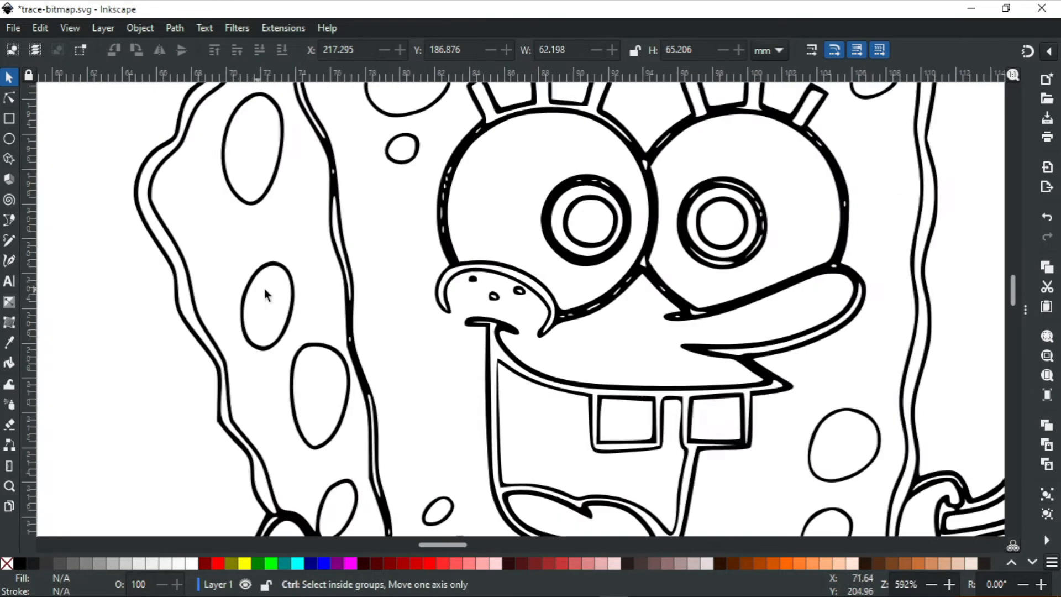
{"action": "scroll", "coordinate": [265, 294], "scroll_direction": "up", "scroll_amount": 1, "text": "ctrl"}
{"action": "key", "text": "n"}
{"action": "left_click", "coordinate": [391, 316]}
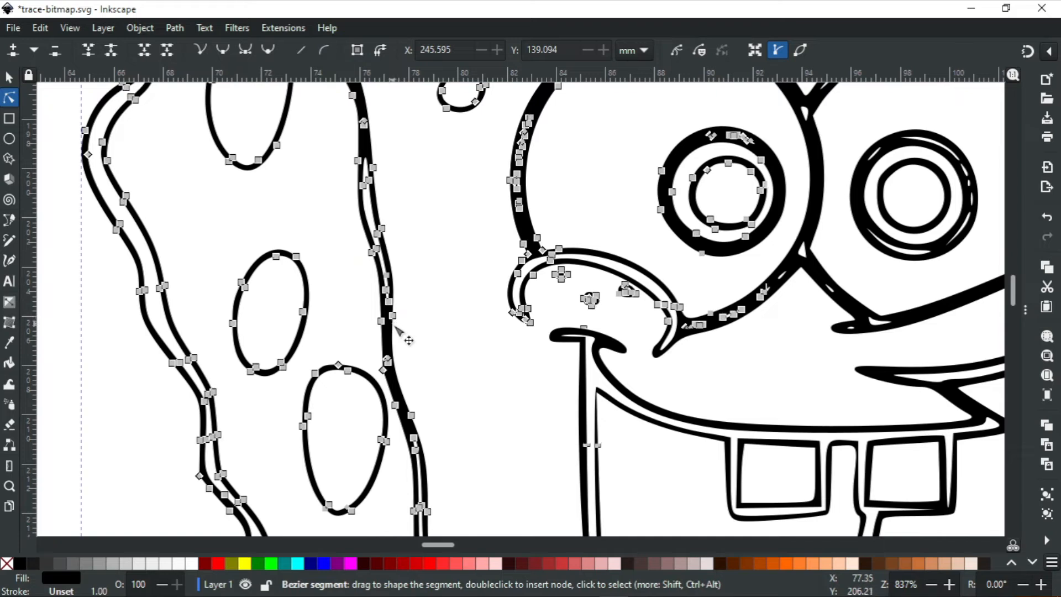
{"action": "left_click_drag", "start_coordinate": [393, 317], "coordinate": [455, 347]}
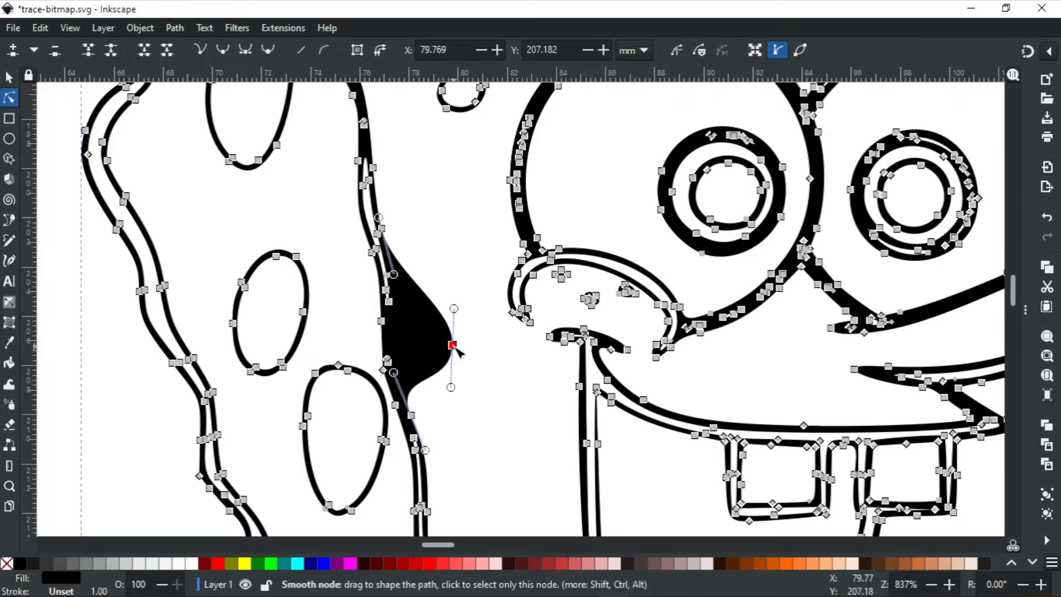
{"action": "key", "text": "ctrl+z"}
Try pulling a node on the stroked trace's outer body edge outward to test how the path reshapes.
{"action": "scroll", "coordinate": [454, 351], "scroll_direction": "down", "scroll_amount": 5, "text": "ctrl"}
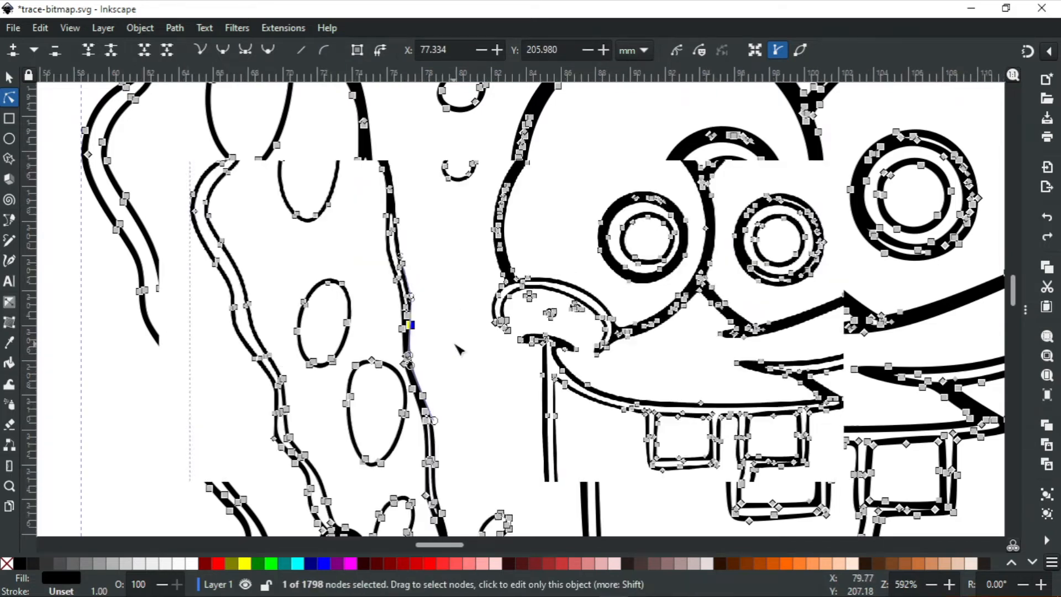
{"action": "scroll", "coordinate": [457, 332], "scroll_direction": "right", "scroll_amount": 10}
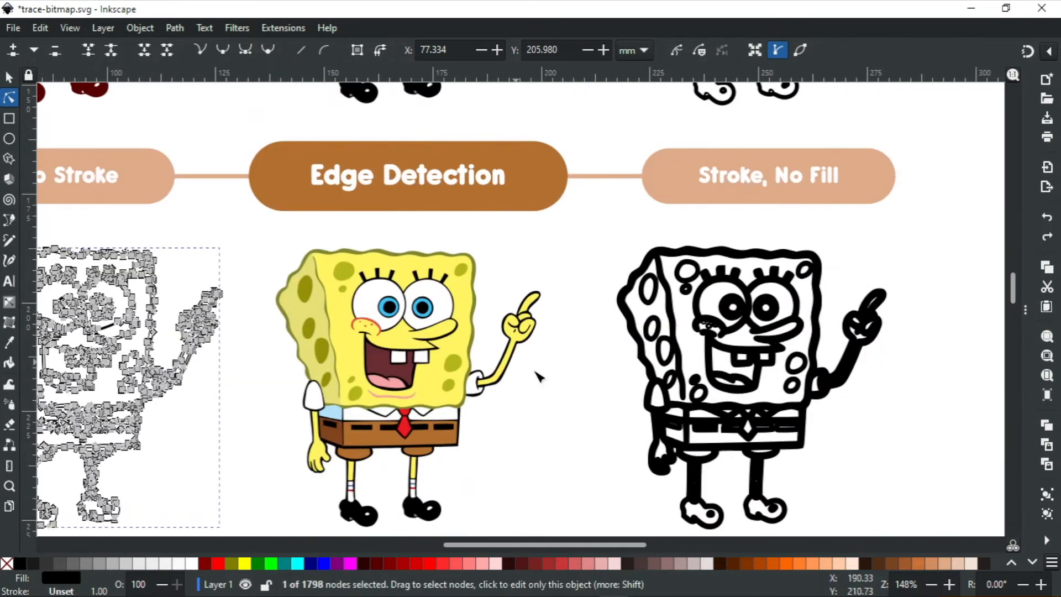
{"action": "left_click", "coordinate": [705, 376]}
{"action": "scroll", "coordinate": [641, 367], "scroll_direction": "up", "scroll_amount": 4}
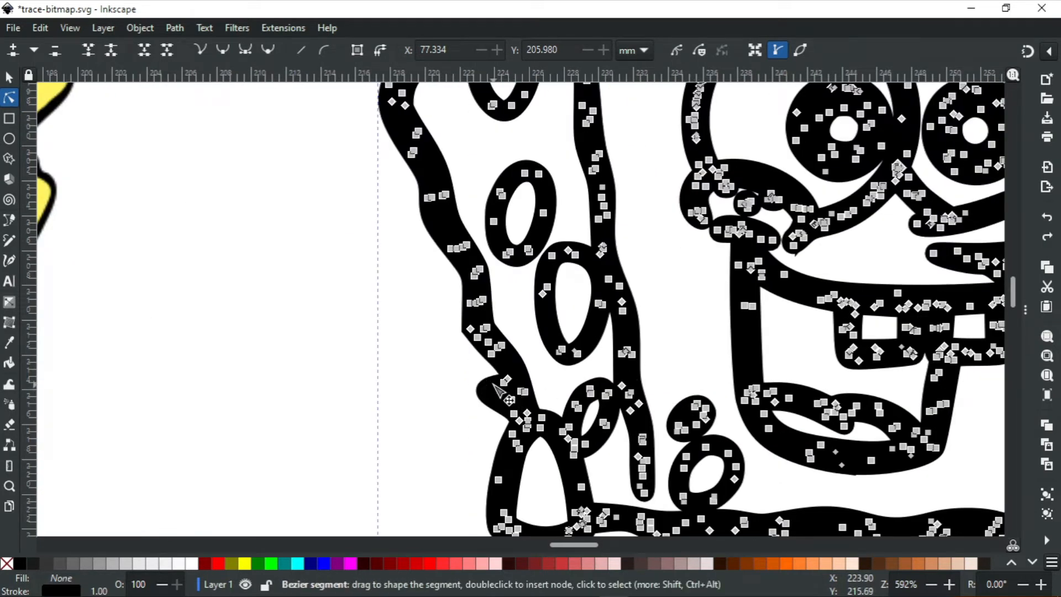
{"action": "mouse_move", "coordinate": [504, 387]}
{"action": "left_mouse_down"}
{"action": "mouse_move", "coordinate": [411, 395]}
{"action": "mouse_move", "coordinate": [334, 428]}
{"action": "left_mouse_up"}
{"action": "key", "text": "ctrl+z"}
Return to the Selector tool and compare the traces in the Brightness Cutoff and Edge Detection rows.
{"action": "scroll", "coordinate": [469, 370], "scroll_direction": "down", "scroll_amount": 5}
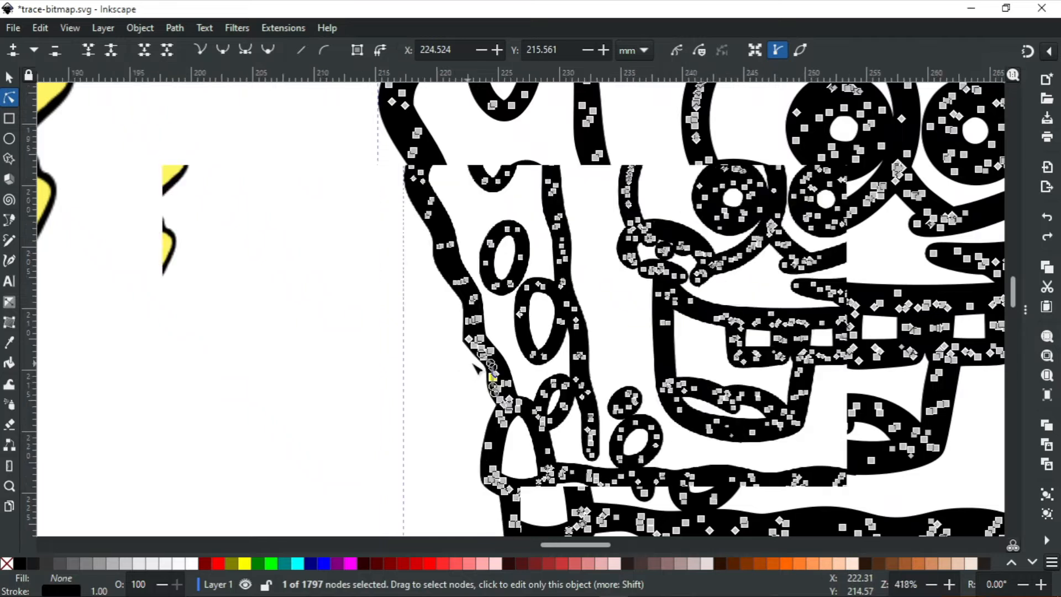
{"action": "key", "text": "s"}
{"action": "scroll", "coordinate": [496, 355], "scroll_direction": "down", "scroll_amount": 2}
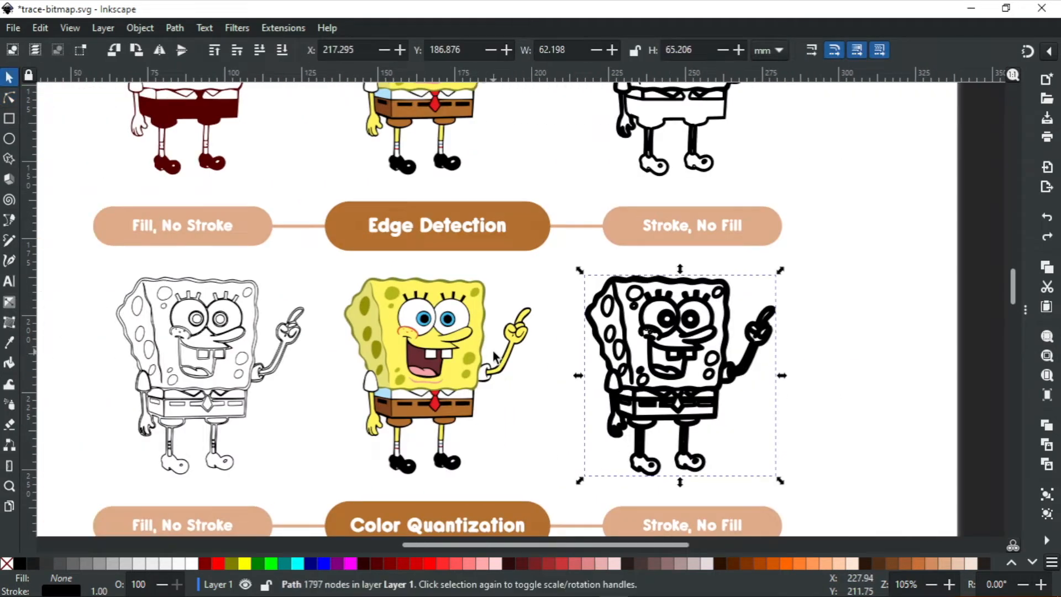
{"action": "scroll", "coordinate": [480, 279], "scroll_direction": "up", "scroll_amount": 1}
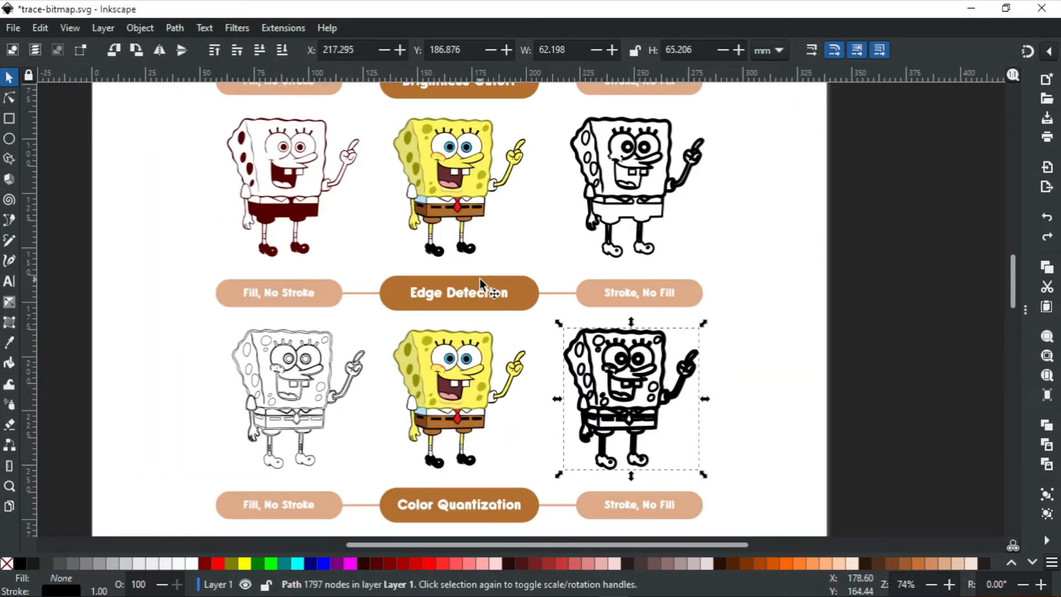
{"action": "left_click", "coordinate": [515, 217]}
{"action": "scroll", "coordinate": [601, 380], "scroll_direction": "up", "scroll_amount": 3}
{"action": "scroll", "coordinate": [603, 388], "scroll_direction": "down", "scroll_amount": 3}
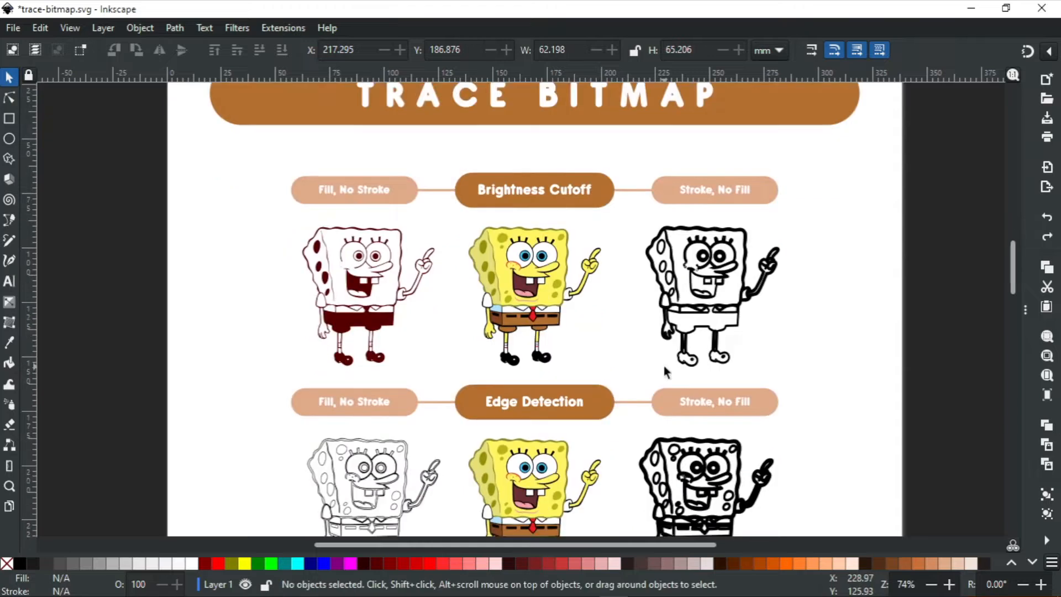
{"action": "scroll", "coordinate": [580, 391], "scroll_direction": "down", "scroll_amount": 1}
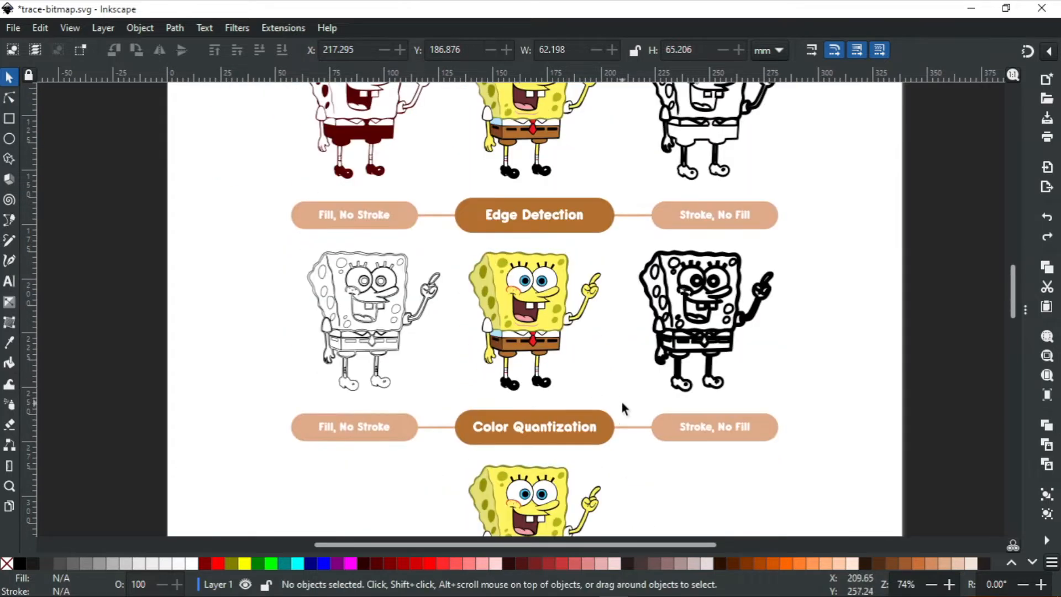
Select the color image in the Edge Detection row and set its trace's edge threshold to 1.000.
{"action": "left_click_drag", "start_coordinate": [1029, 284], "coordinate": [824, 277]}
{"action": "left_click", "coordinate": [699, 310]}
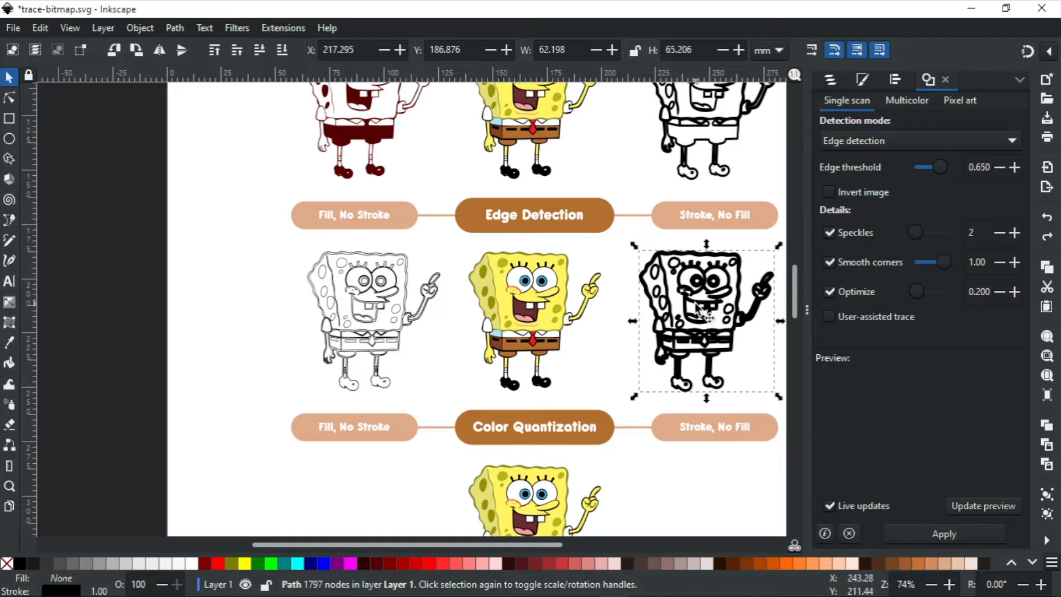
{"action": "left_click", "coordinate": [528, 316]}
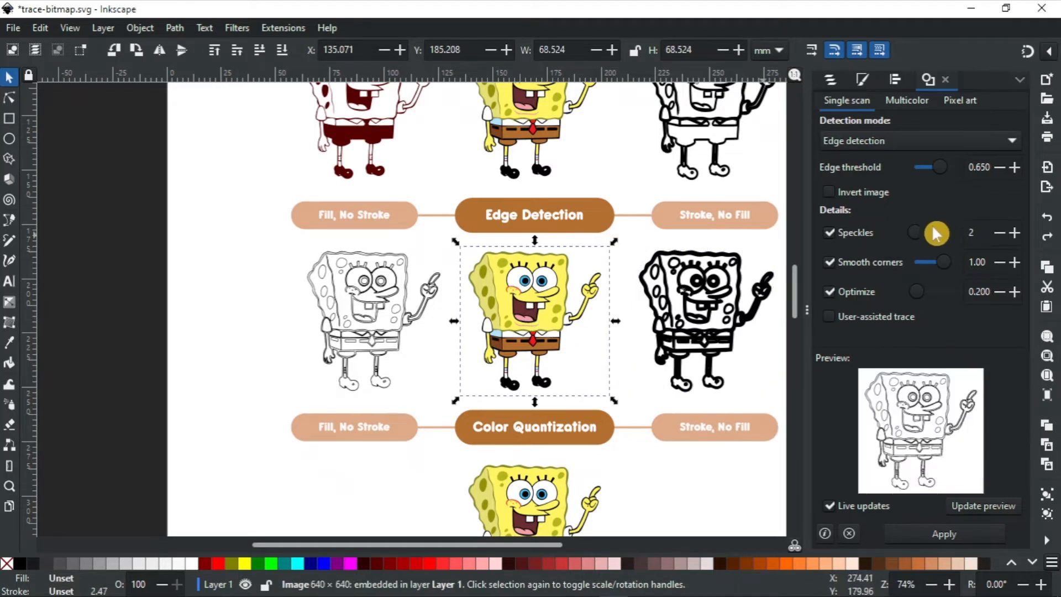
{"action": "left_click_drag", "start_coordinate": [943, 165], "coordinate": [900, 161]}
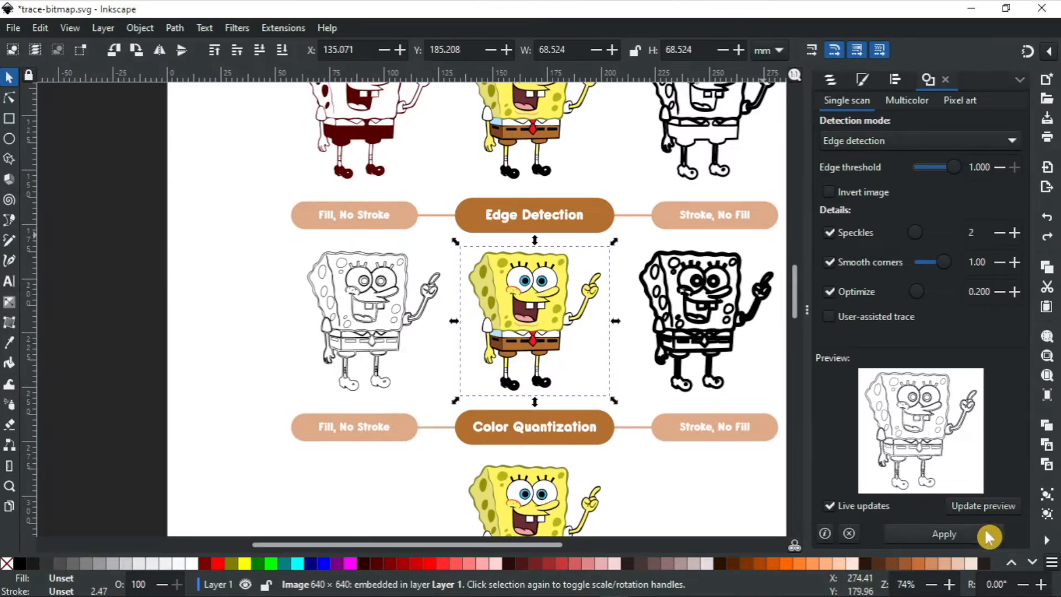
Apply the trace and place the new path beside the existing filled edge trace to compare their details.
{"action": "left_click", "coordinate": [919, 475]}
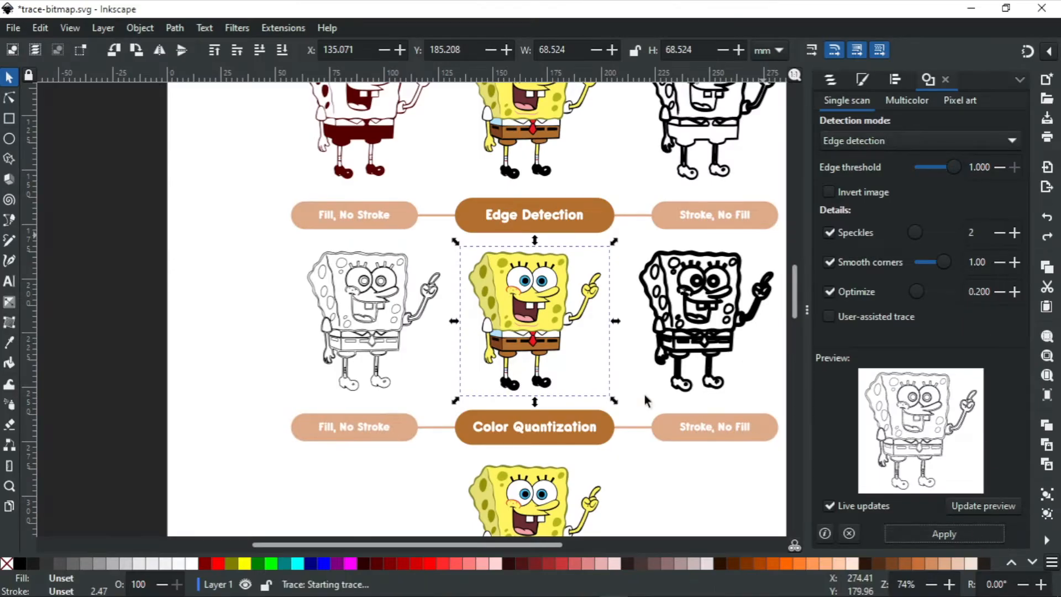
{"action": "mouse_move", "coordinate": [515, 339]}
{"action": "left_mouse_down"}
{"action": "mouse_move", "coordinate": [785, 340]}
{"action": "mouse_move", "coordinate": [180, 304]}
{"action": "left_mouse_up"}
{"action": "scroll", "coordinate": [299, 275], "scroll_direction": "up", "scroll_amount": 6}
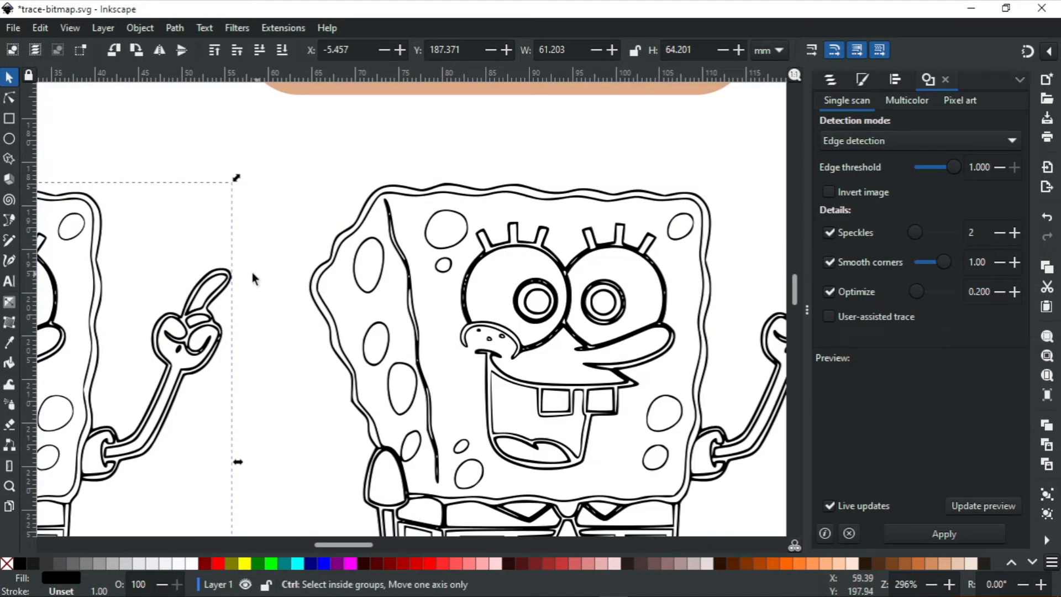
{"action": "scroll", "coordinate": [252, 278], "scroll_direction": "down", "scroll_amount": 5}
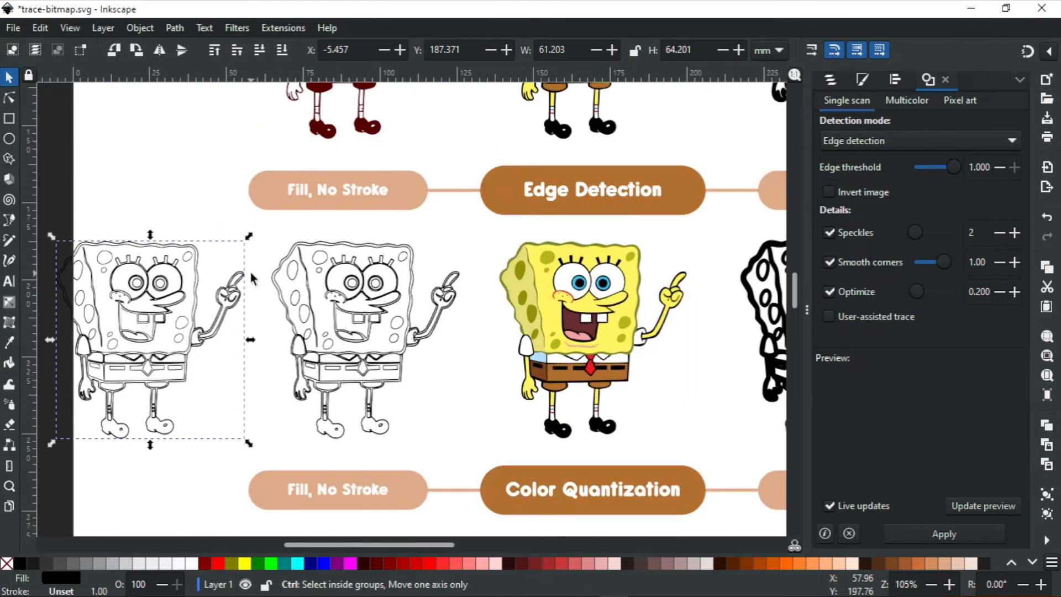
{"action": "scroll", "coordinate": [250, 273], "scroll_direction": "down", "scroll_amount": 1}
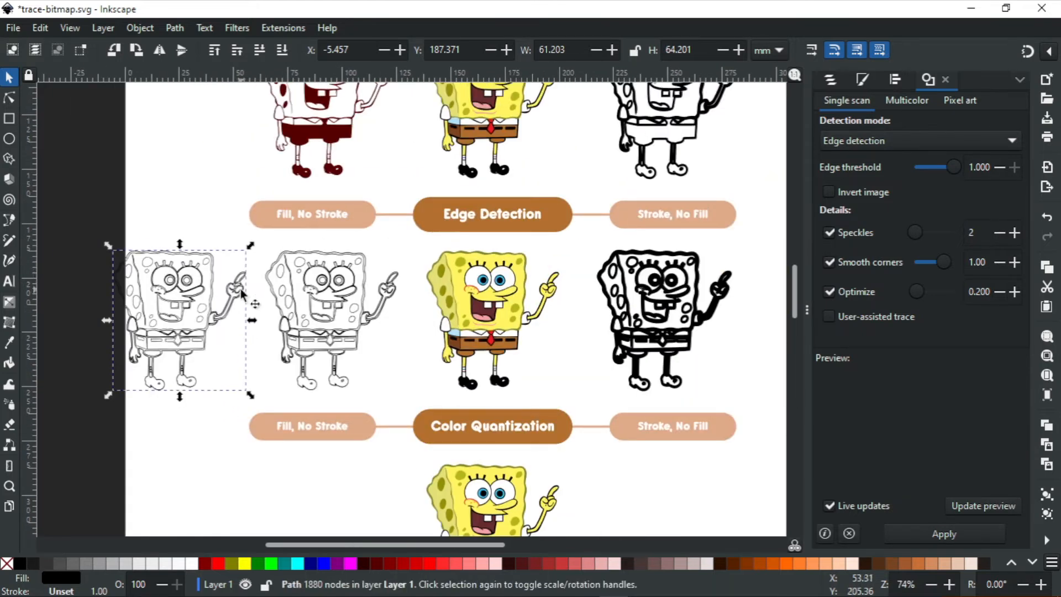
Delete the extra comparison trace and collapse the trace settings.
{"action": "key", "text": "Delete"}
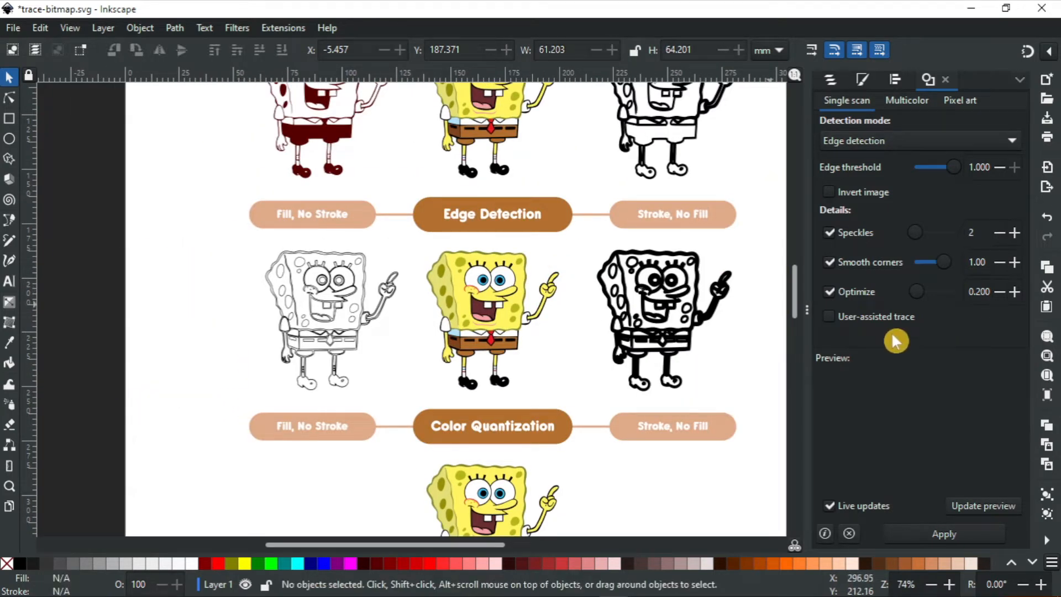
{"action": "left_click", "coordinate": [807, 312]}
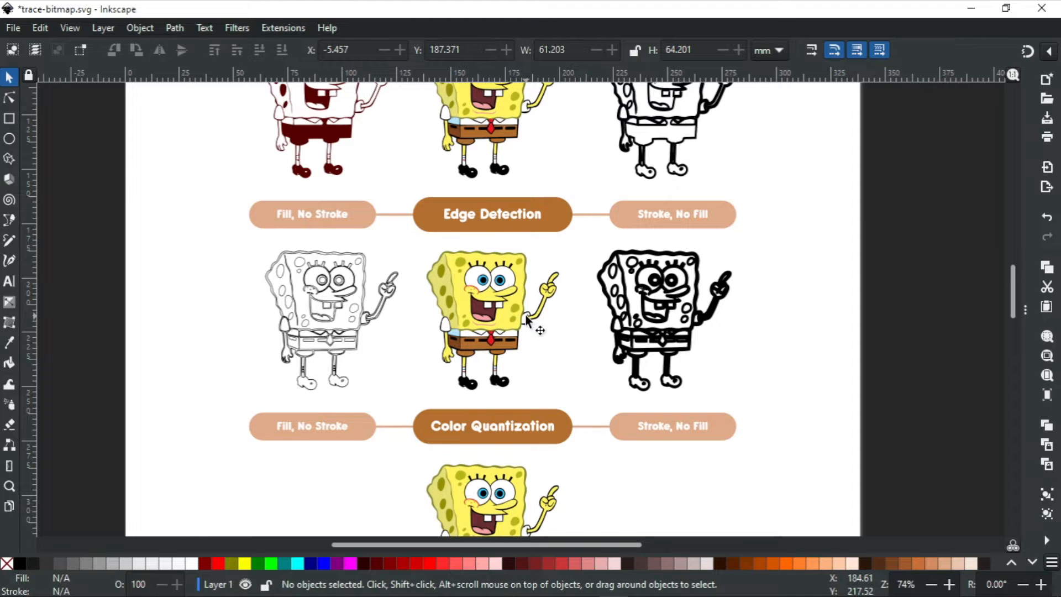
Select the color image in the Color Quantization row, set the trace's detection mode to Color quantization and briefly preview it inverted.
{"action": "scroll", "coordinate": [526, 319], "scroll_direction": "down", "scroll_amount": 6}
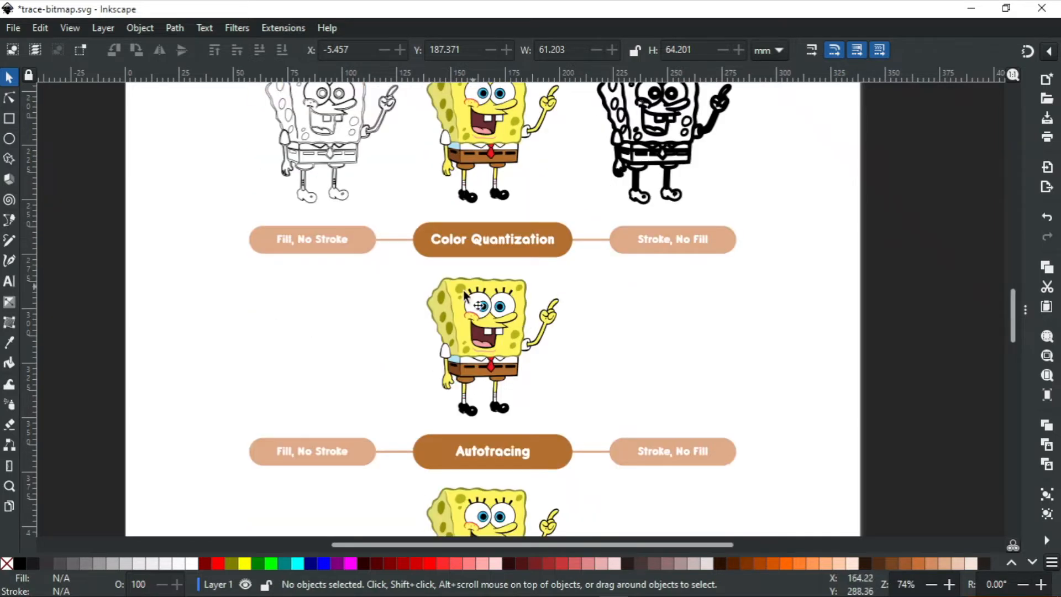
{"action": "left_click", "coordinate": [458, 326]}
{"action": "scroll", "coordinate": [477, 339], "scroll_direction": "up", "scroll_amount": 10}
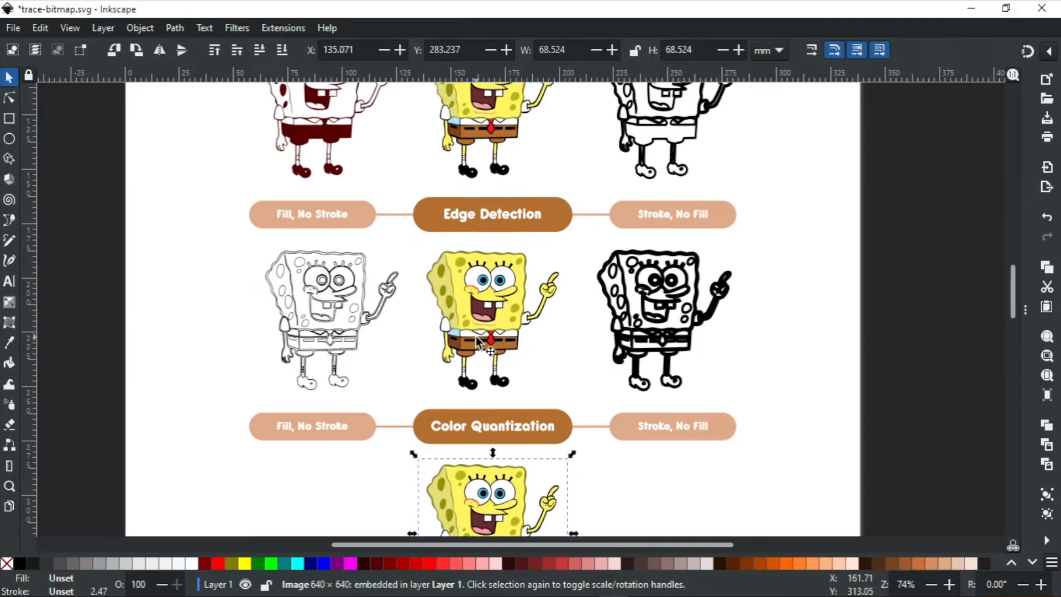
{"action": "scroll", "coordinate": [492, 390], "scroll_direction": "down", "scroll_amount": 8}
{"action": "scroll", "coordinate": [489, 387], "scroll_direction": "down", "scroll_amount": 4}
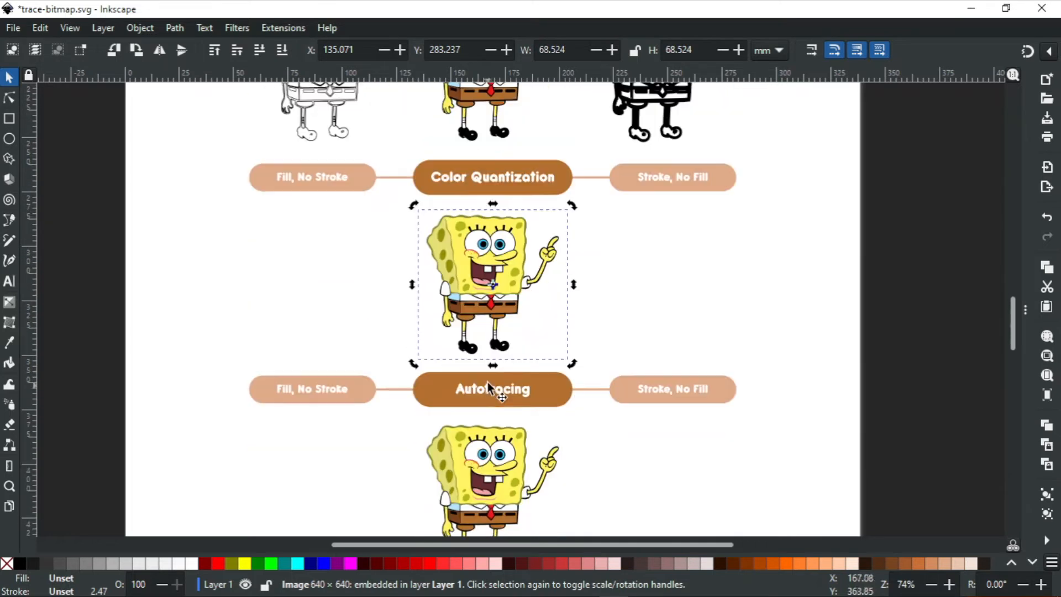
{"action": "left_click", "coordinate": [1024, 305]}
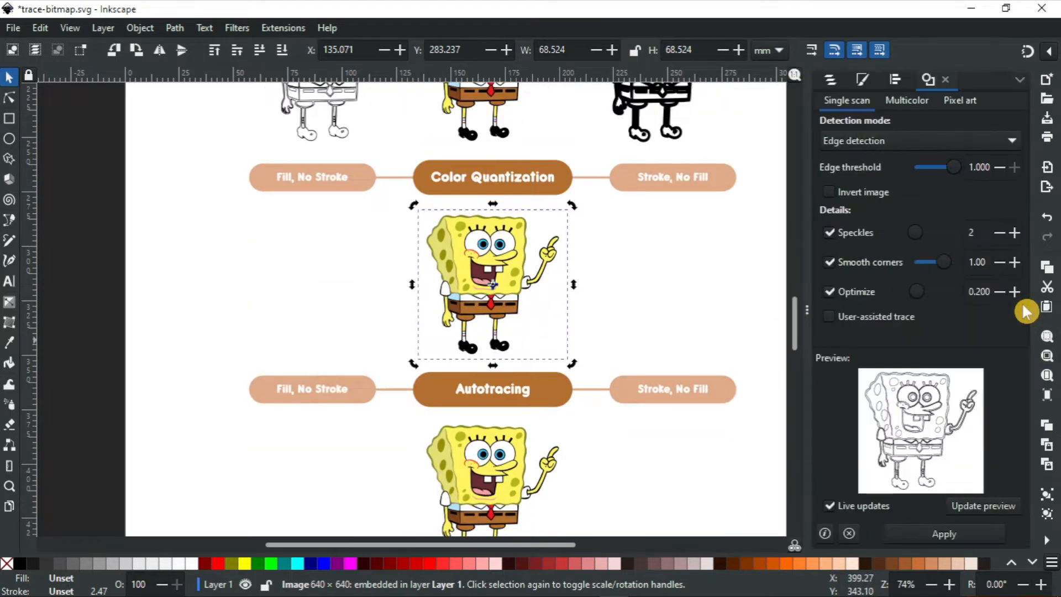
{"action": "left_click", "coordinate": [984, 142]}
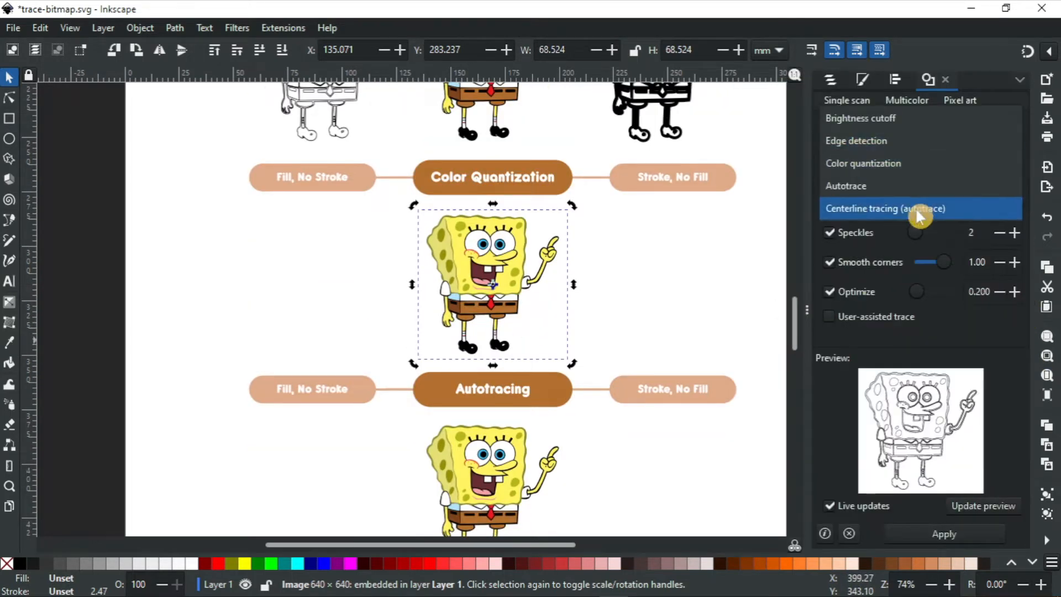
{"action": "left_click", "coordinate": [905, 169]}
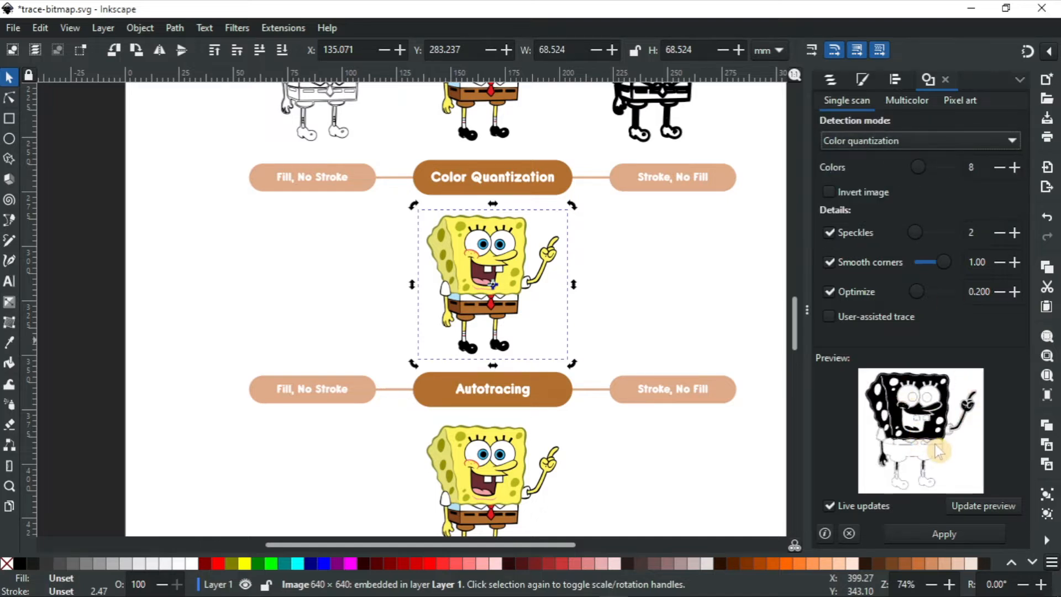
{"action": "left_click", "coordinate": [829, 191]}
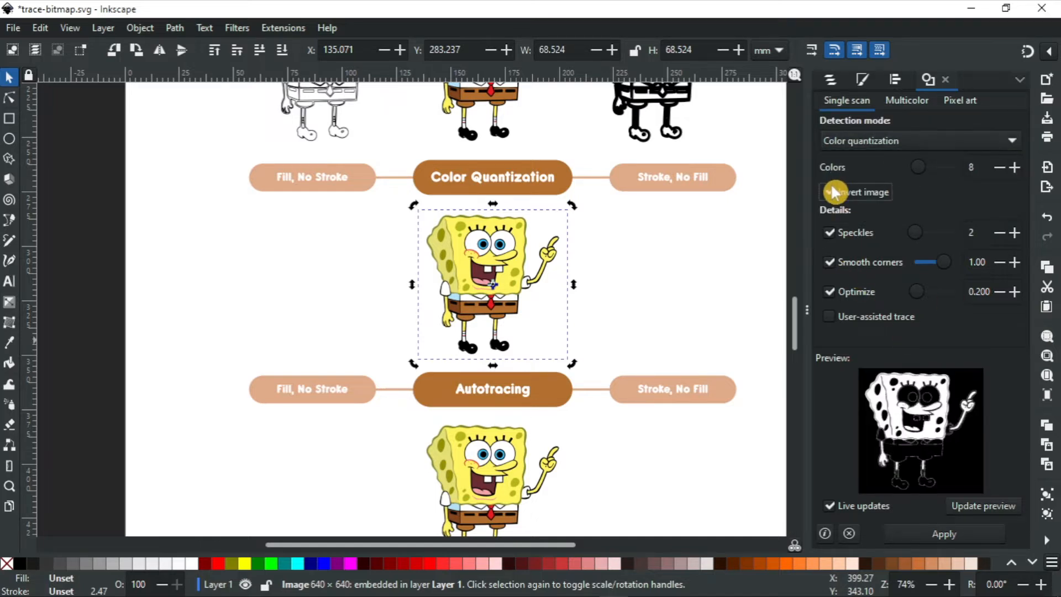
{"action": "left_click", "coordinate": [834, 192]}
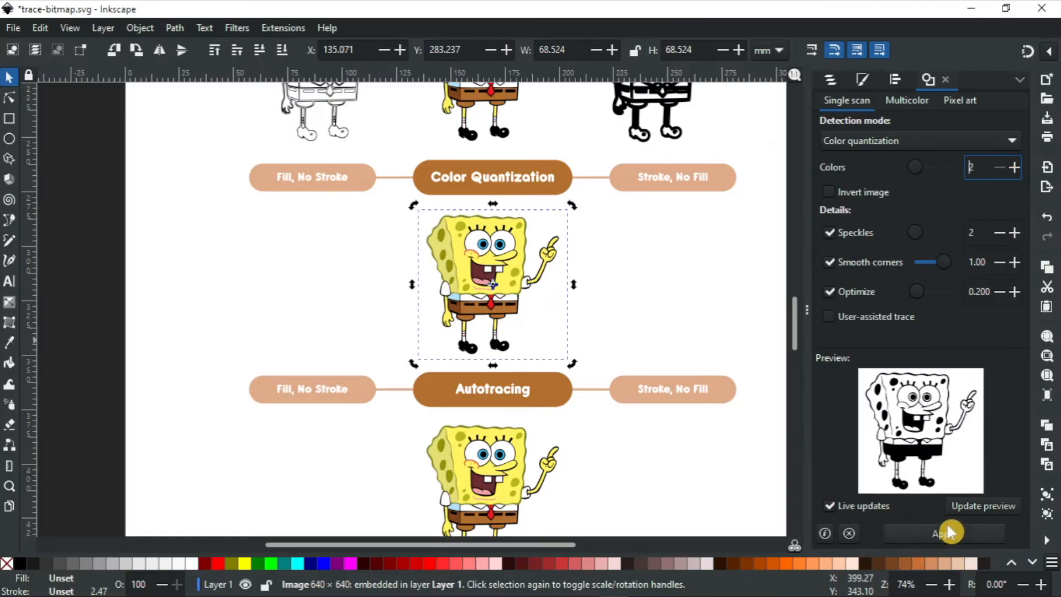
Apply the 2-color trace, place it in the row's Fill, No Stroke column and fill it with dark gray.
{"action": "left_click", "coordinate": [946, 532]}
{"action": "left_click_drag", "start_coordinate": [502, 307], "coordinate": [330, 307]}
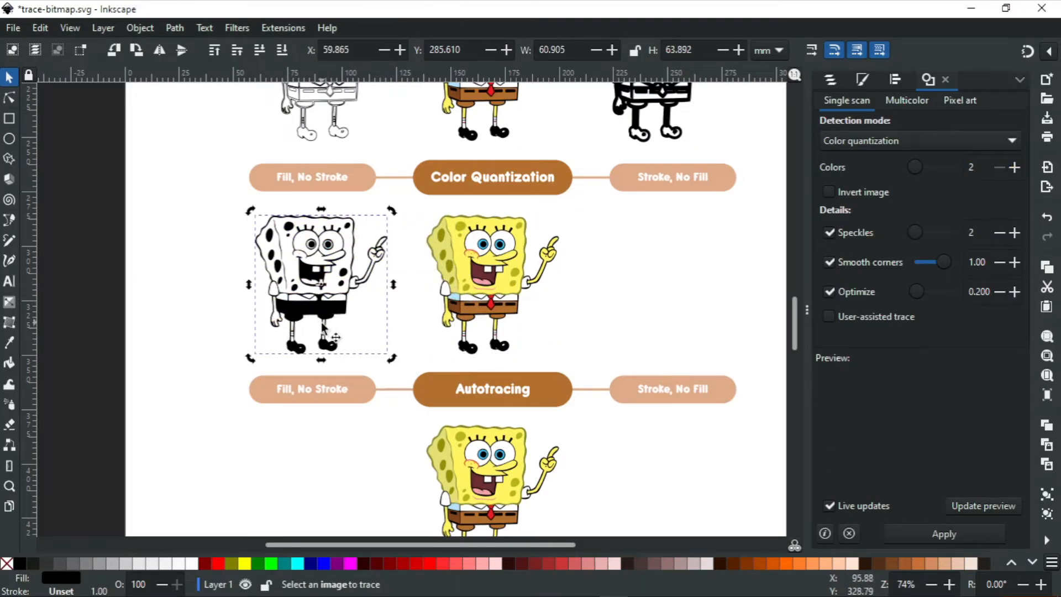
{"action": "left_click", "coordinate": [123, 562]}
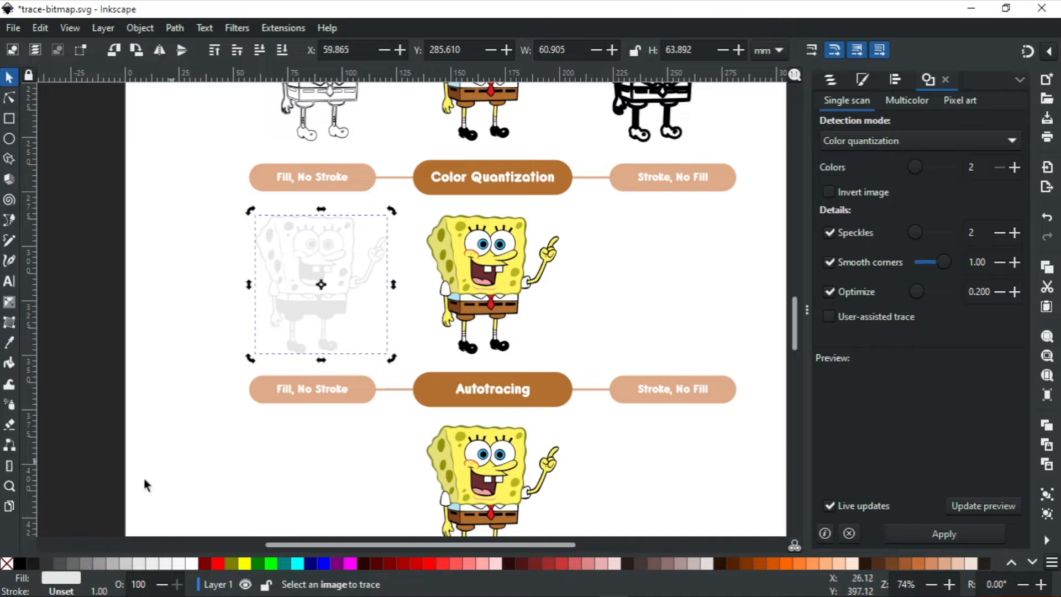
{"action": "left_click", "coordinate": [72, 563]}
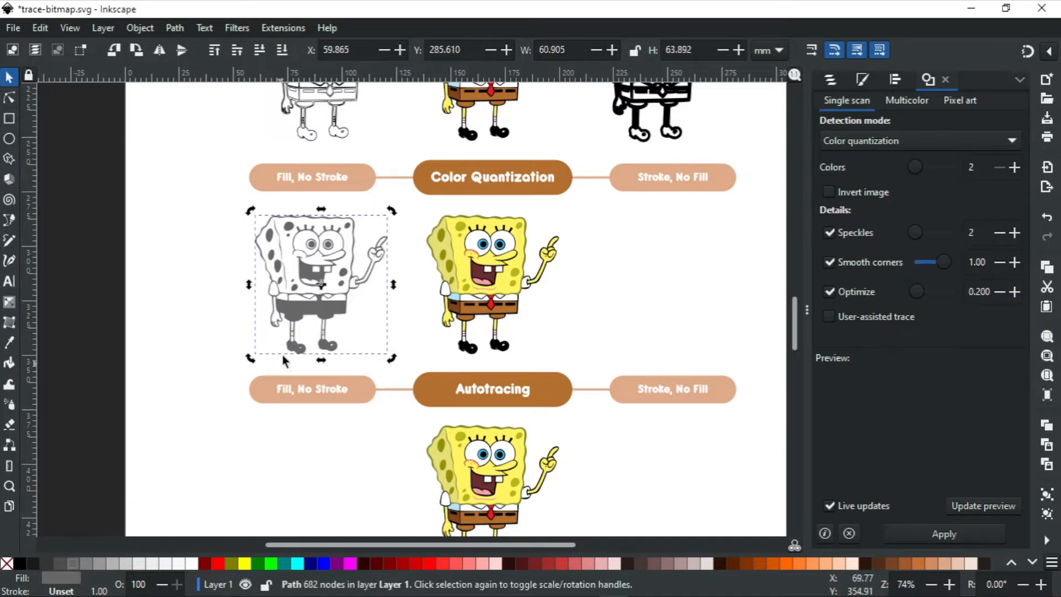
Trace the same image with 12 colors, place the result beside the gray trace for comparison and delete it.
{"action": "left_click", "coordinate": [476, 283]}
{"action": "left_click", "coordinate": [1018, 167]}
{"action": "left_click", "coordinate": [1019, 167]}
{"action": "left_click", "coordinate": [1018, 167]}
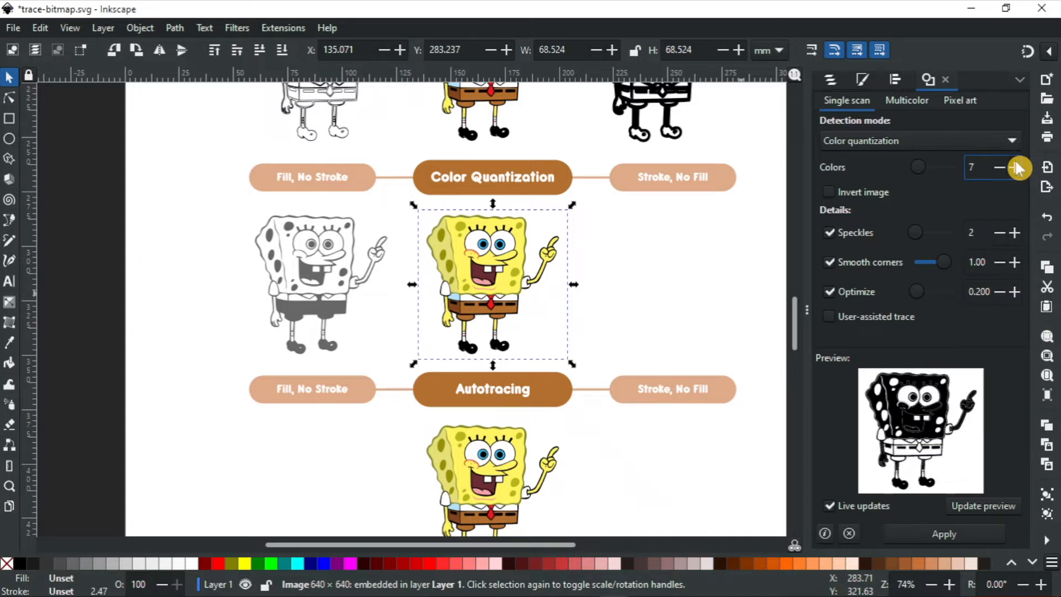
{"action": "left_click", "coordinate": [1019, 168]}
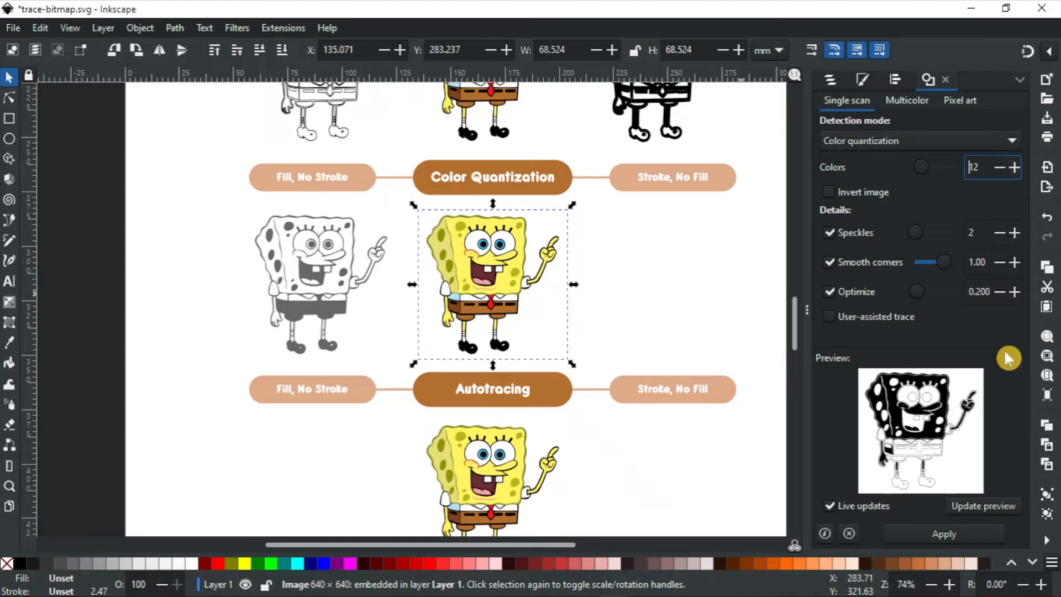
{"action": "left_click", "coordinate": [948, 538]}
{"action": "mouse_move", "coordinate": [492, 319]}
{"action": "left_mouse_down"}
{"action": "mouse_move", "coordinate": [166, 315]}
{"action": "mouse_move", "coordinate": [208, 326]}
{"action": "left_mouse_up"}
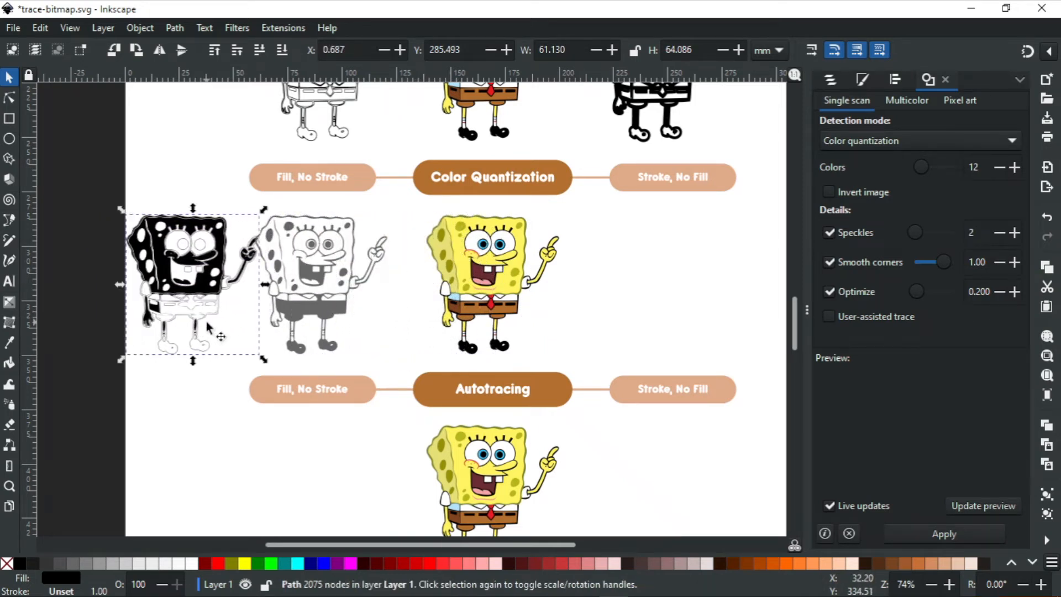
{"action": "key", "text": "Delete"}
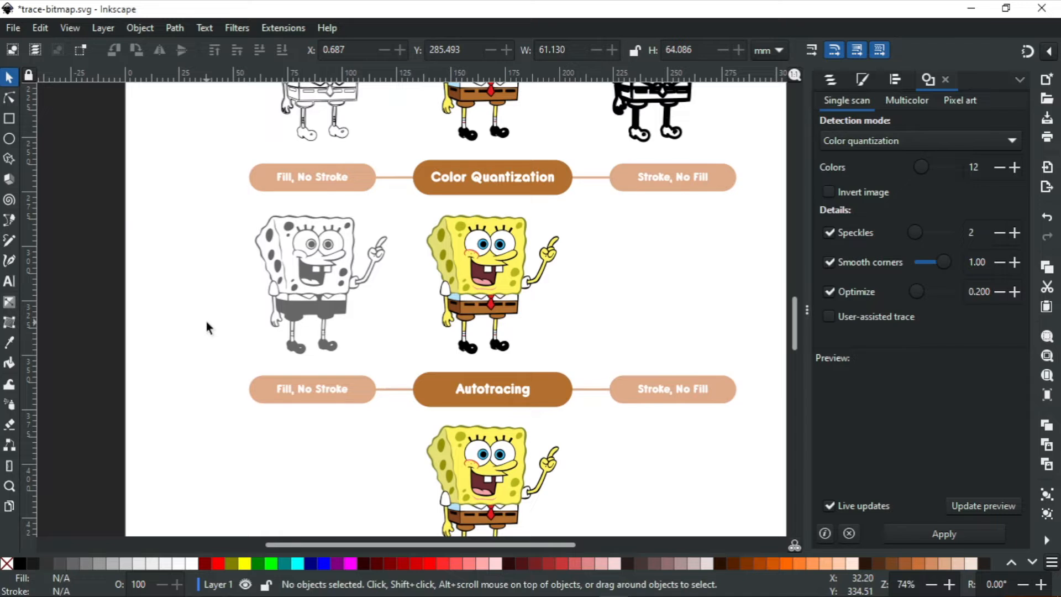
Reselect the color image in the Color Quantization row and set its trace to 8 colors.
{"action": "left_click", "coordinate": [485, 283]}
{"action": "left_click", "coordinate": [334, 269]}
{"action": "left_click", "coordinate": [468, 285]}
{"action": "left_click", "coordinate": [1001, 170]}
{"action": "left_click", "coordinate": [1000, 170]}
{"action": "left_click", "coordinate": [1001, 171]}
{"action": "left_click", "coordinate": [1000, 171]}
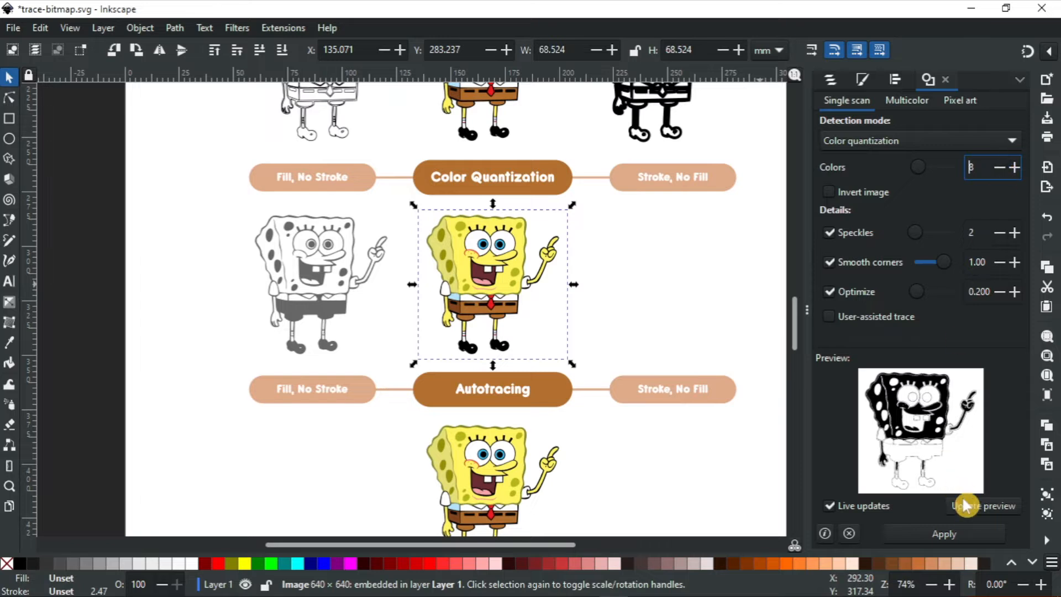
Apply the trace, leave one copy beside the gray trace and give the copy under Stroke, No Fill a black stroke without fill.
{"action": "left_click", "coordinate": [918, 533]}
{"action": "mouse_move", "coordinate": [496, 308]}
{"action": "left_mouse_down"}
{"action": "mouse_move", "coordinate": [202, 308]}
{"action": "mouse_move", "coordinate": [665, 290]}
{"action": "left_mouse_up"}
{"action": "key", "text": "ctrl+d"}
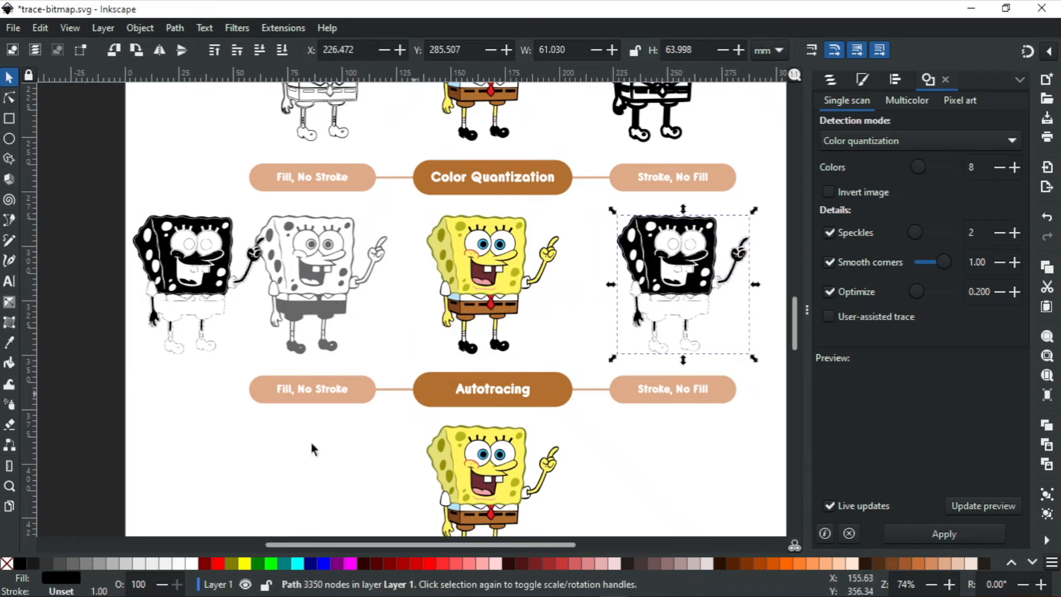
{"action": "left_click", "coordinate": [21, 564], "text": "shift"}
{"action": "left_click", "coordinate": [7, 563]}
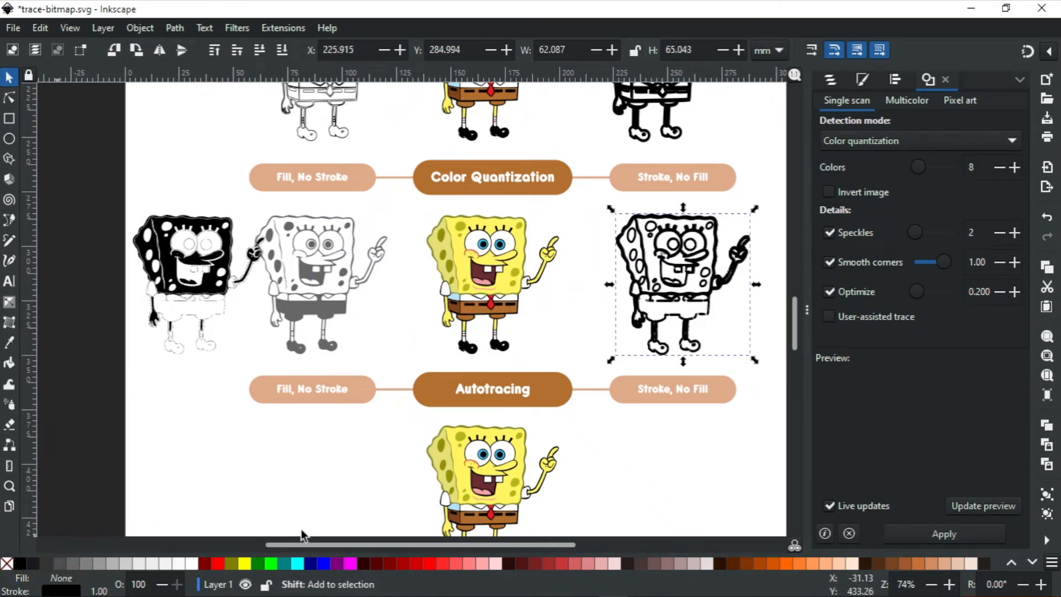
Collapse the trace settings and examine the nodes of the stroked Color Quantization trace up close.
{"action": "left_click", "coordinate": [803, 304]}
{"action": "scroll", "coordinate": [712, 297], "scroll_direction": "up", "scroll_amount": 4, "text": "ctrl"}
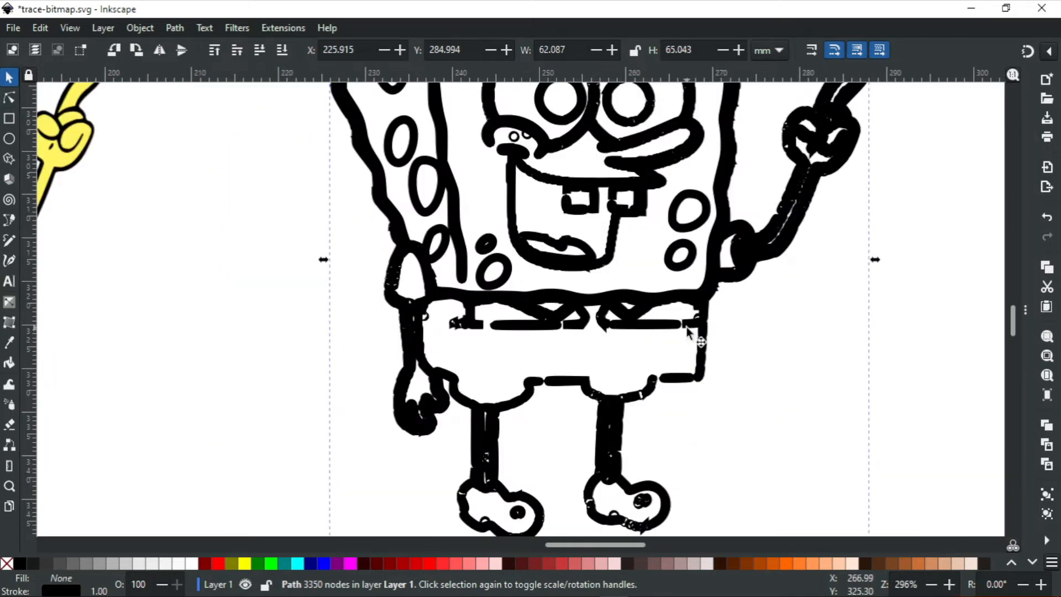
{"action": "key", "text": "n"}
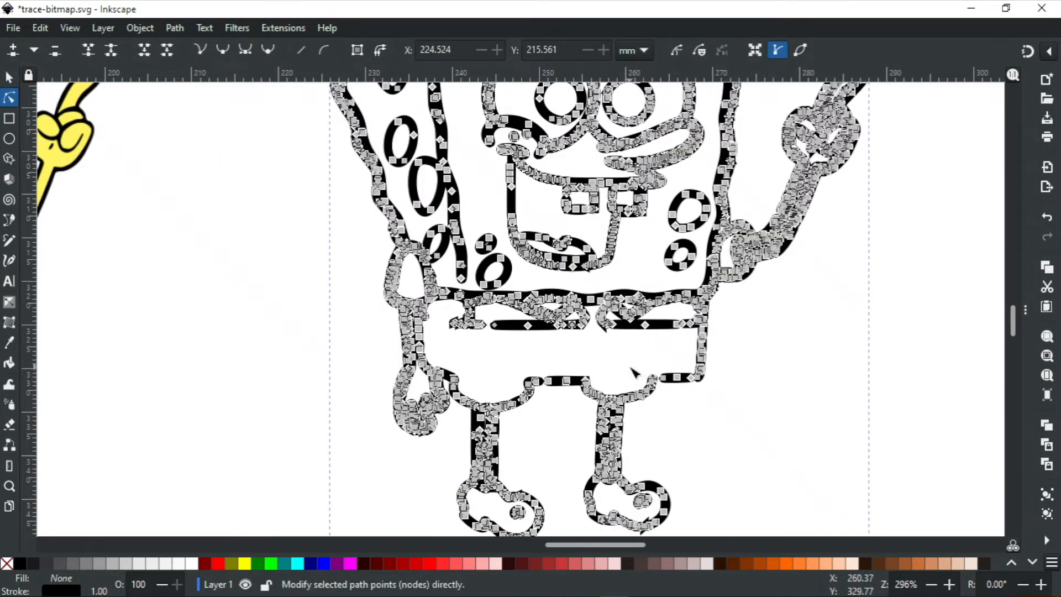
{"action": "key", "text": "s"}
{"action": "scroll", "coordinate": [628, 360], "scroll_direction": "down", "scroll_amount": 2, "text": "ctrl"}
{"action": "scroll", "coordinate": [628, 360], "scroll_direction": "left", "scroll_amount": 3, "text": "shift"}
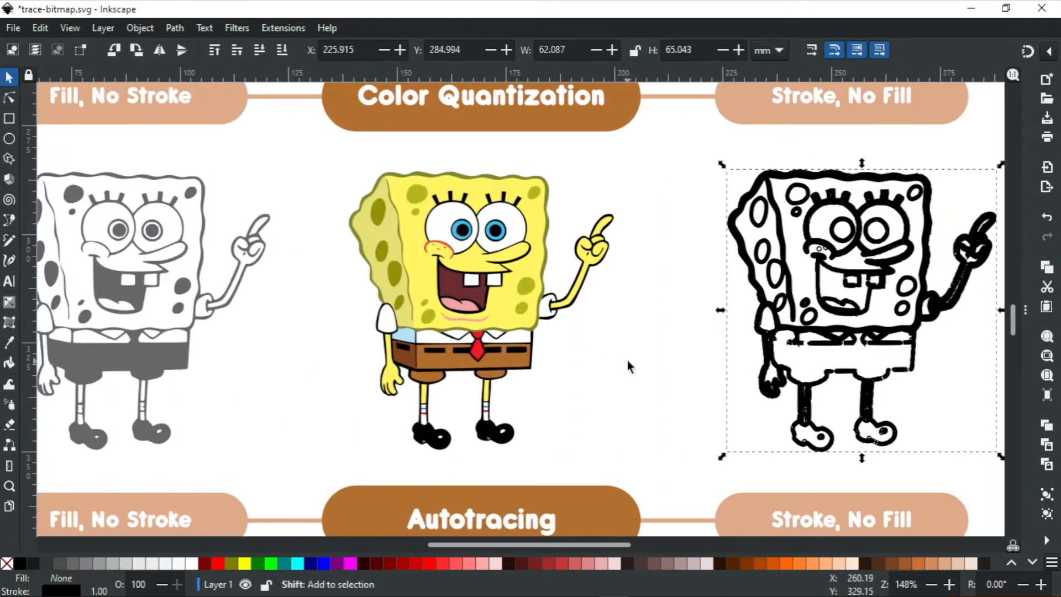
Examine the nodes of the gray filled trace in the Color Quantization row.
{"action": "scroll", "coordinate": [628, 360], "scroll_direction": "left", "scroll_amount": 5, "text": "shift"}
{"action": "left_click", "coordinate": [518, 359]}
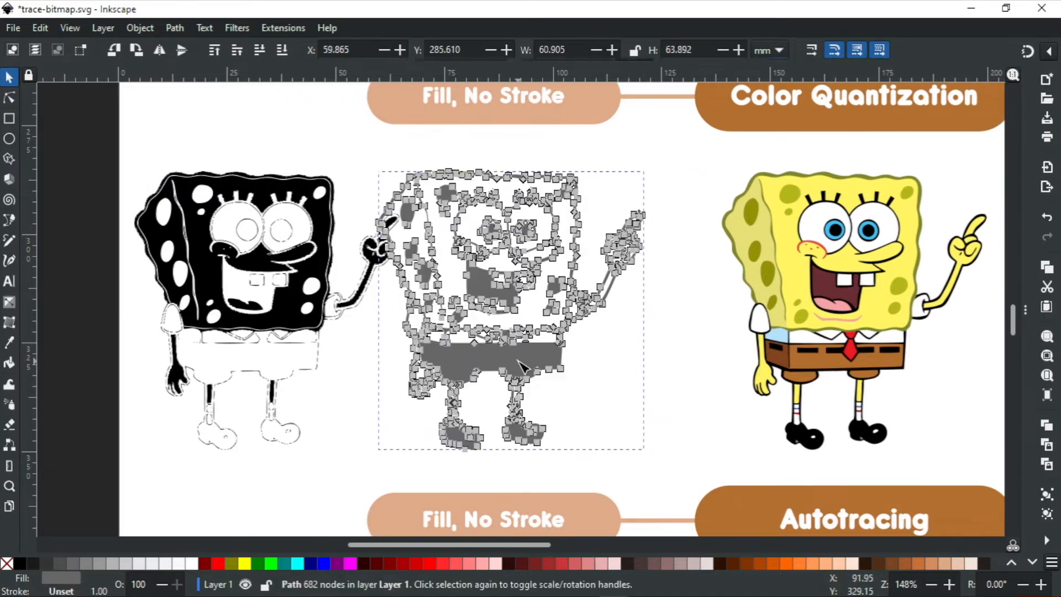
{"action": "key", "text": "n"}
{"action": "key", "text": "s"}
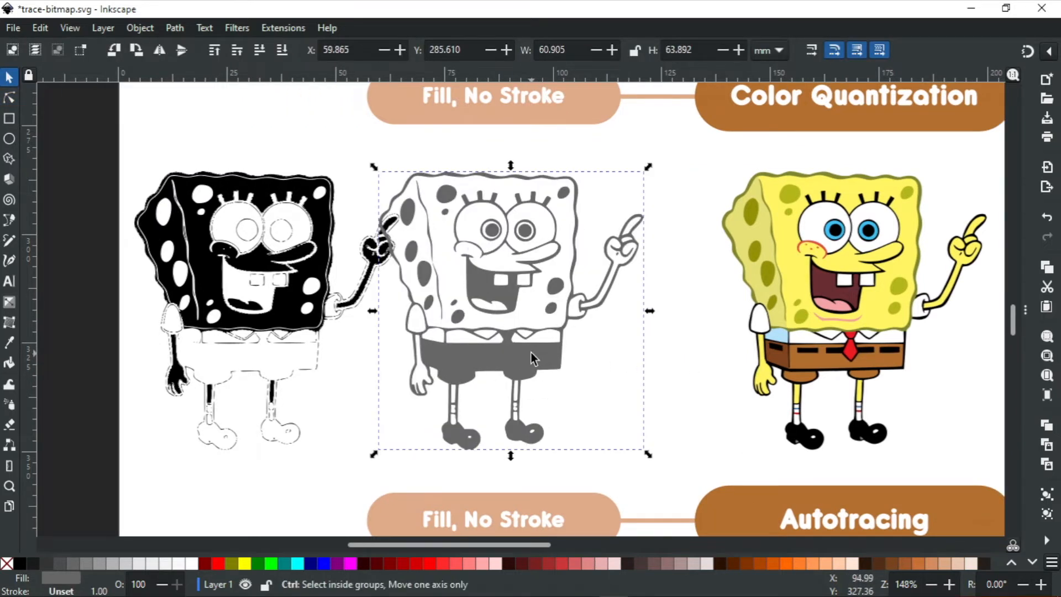
Delete the extra black filled trace beside the gray one.
{"action": "scroll", "coordinate": [530, 352], "scroll_direction": "down", "scroll_amount": 1, "text": "ctrl"}
{"action": "scroll", "coordinate": [453, 328], "scroll_direction": "left", "scroll_amount": 3, "text": "shift"}
{"action": "left_click", "coordinate": [453, 327]}
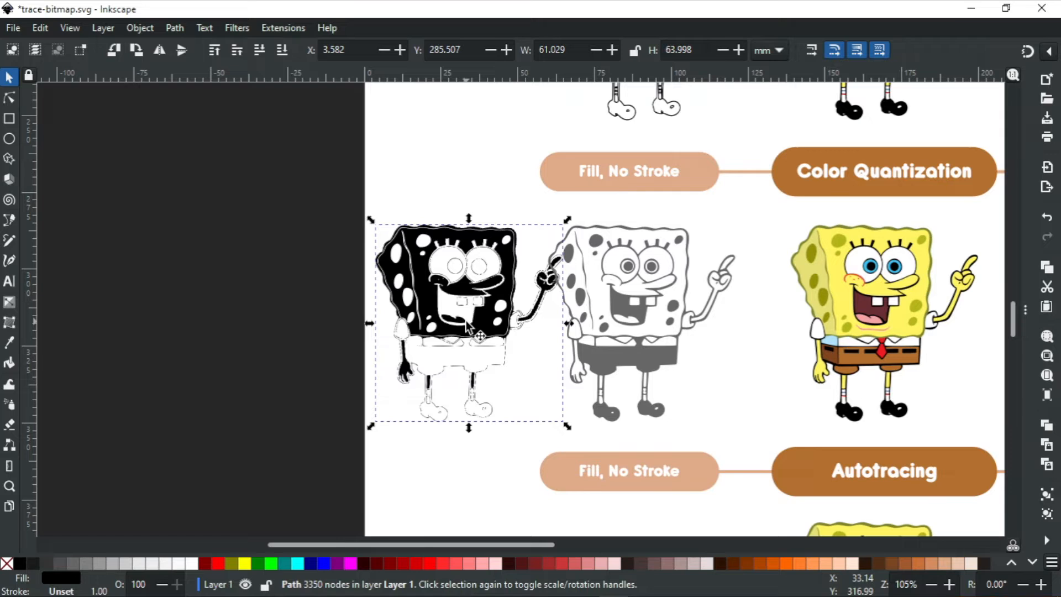
{"action": "key", "text": "Delete"}
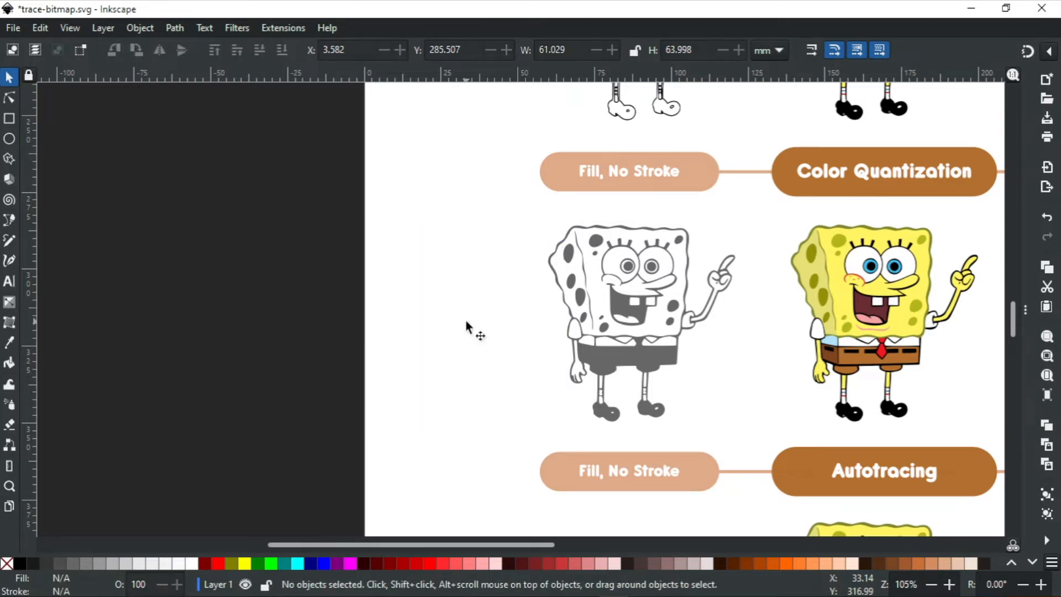
Compare the filled traces in the Color Quantization, Edge Detection and Brightness Cutoff rows, selecting the gray and dark red paths.
{"action": "scroll", "coordinate": [589, 322], "scroll_direction": "down", "scroll_amount": 1, "text": "ctrl"}
{"action": "scroll", "coordinate": [590, 322], "scroll_direction": "right", "scroll_amount": 3, "text": "shift"}
{"action": "scroll", "coordinate": [590, 323], "scroll_direction": "right", "scroll_amount": 4, "text": "shift"}
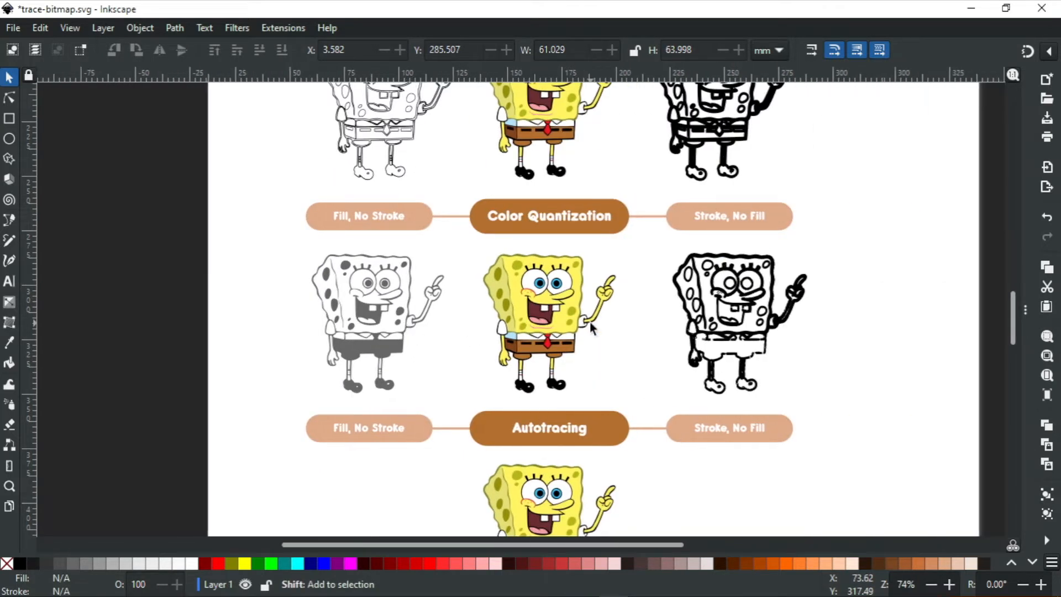
{"action": "scroll", "coordinate": [570, 325], "scroll_direction": "left", "scroll_amount": 2, "text": "shift"}
{"action": "scroll", "coordinate": [572, 328], "scroll_direction": "up", "scroll_amount": 6}
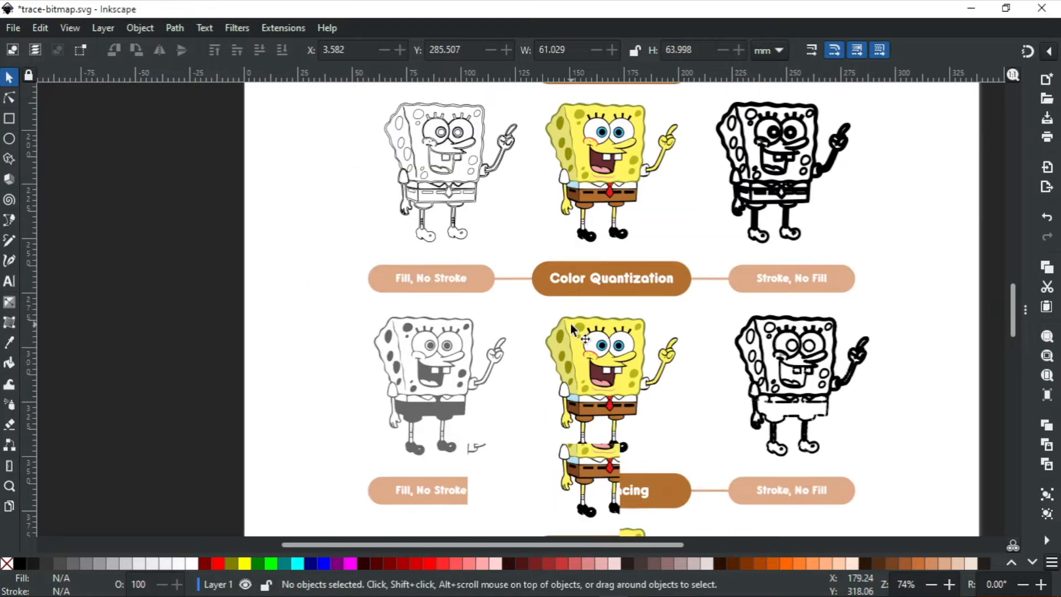
{"action": "scroll", "coordinate": [437, 221], "scroll_direction": "down", "scroll_amount": 4}
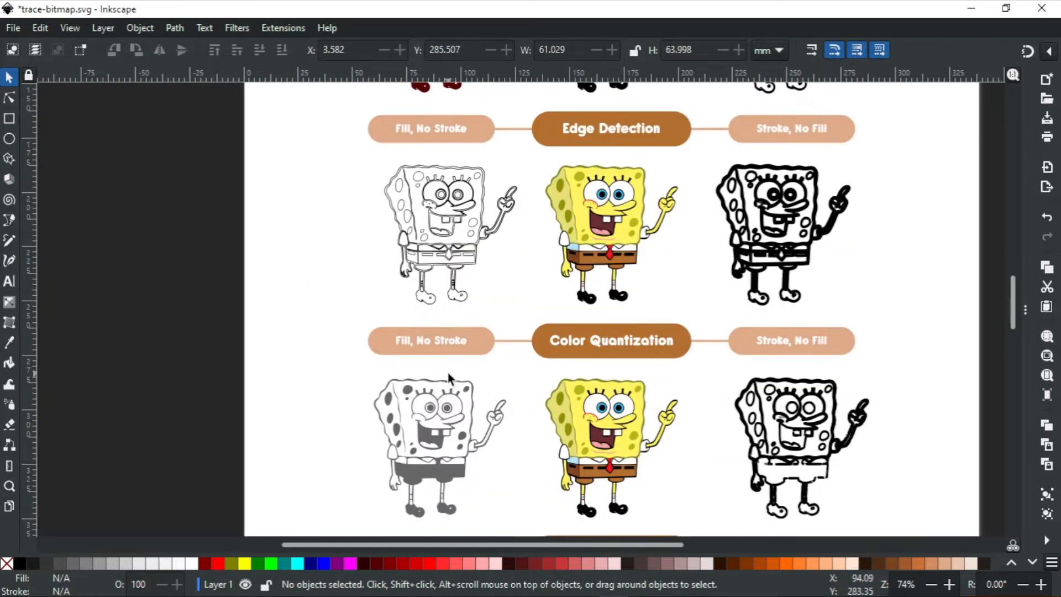
{"action": "left_click", "coordinate": [443, 410]}
{"action": "scroll", "coordinate": [454, 381], "scroll_direction": "up", "scroll_amount": 6}
{"action": "left_click", "coordinate": [449, 303]}
{"action": "scroll", "coordinate": [442, 309], "scroll_direction": "down", "scroll_amount": 5}
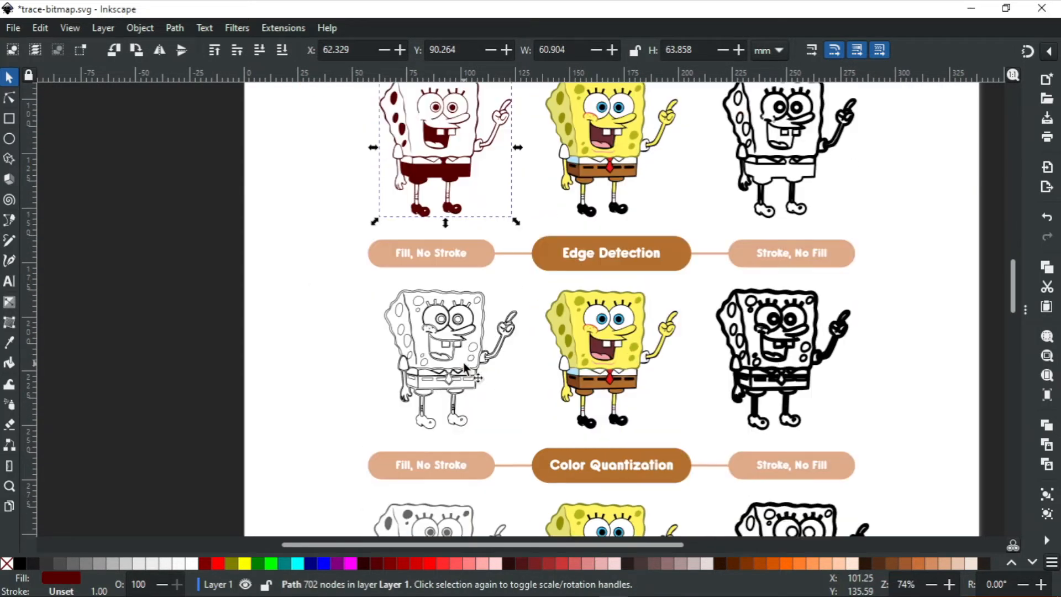
Examine the face of the gray Color Quantization trace up close and compare it with the rest of its row.
{"action": "scroll", "coordinate": [433, 330], "scroll_direction": "down", "scroll_amount": 3}
{"action": "scroll", "coordinate": [437, 348], "scroll_direction": "up", "scroll_amount": 3}
{"action": "scroll", "coordinate": [442, 359], "scroll_direction": "up", "scroll_amount": 1}
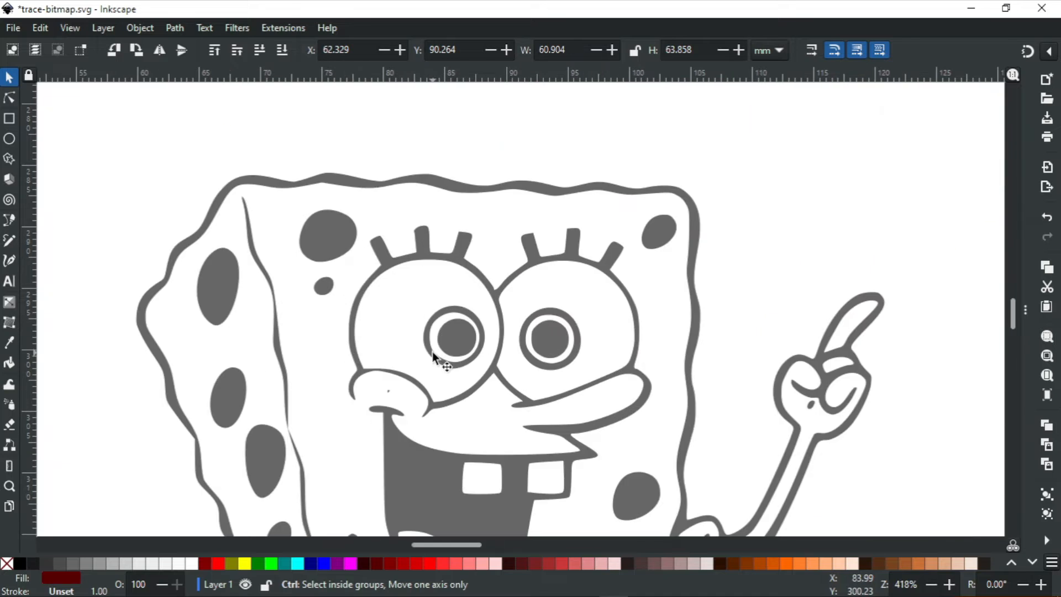
{"action": "scroll", "coordinate": [439, 356], "scroll_direction": "down", "scroll_amount": 1}
{"action": "scroll", "coordinate": [437, 356], "scroll_direction": "down", "scroll_amount": 2}
{"action": "scroll", "coordinate": [542, 355], "scroll_direction": "right", "scroll_amount": 5}
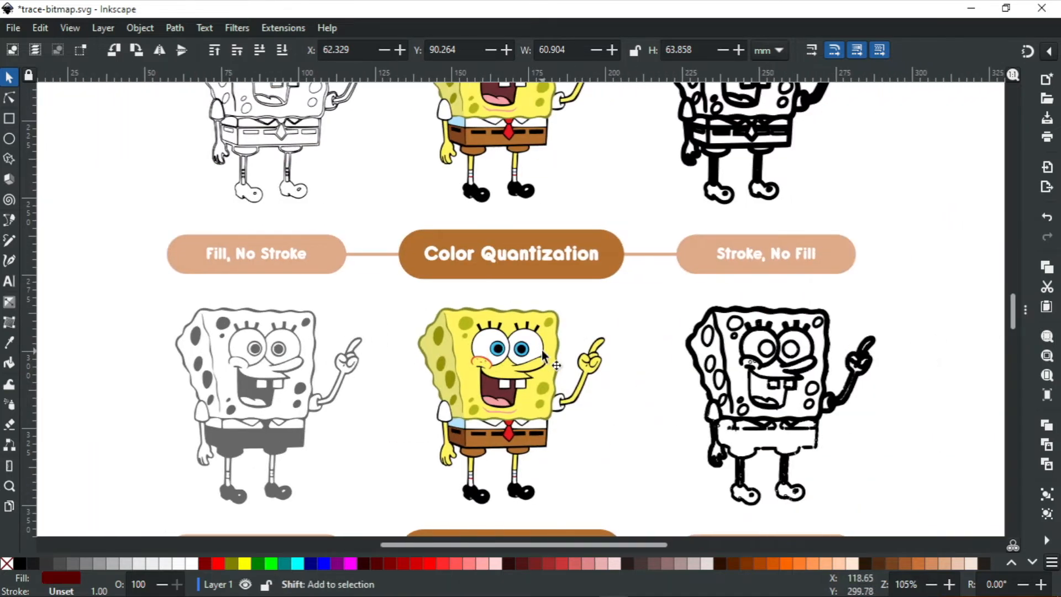
Open Trace Bitmap for the cartoon image in the Autotracing row.
{"action": "scroll", "coordinate": [542, 357], "scroll_direction": "down", "scroll_amount": 6}
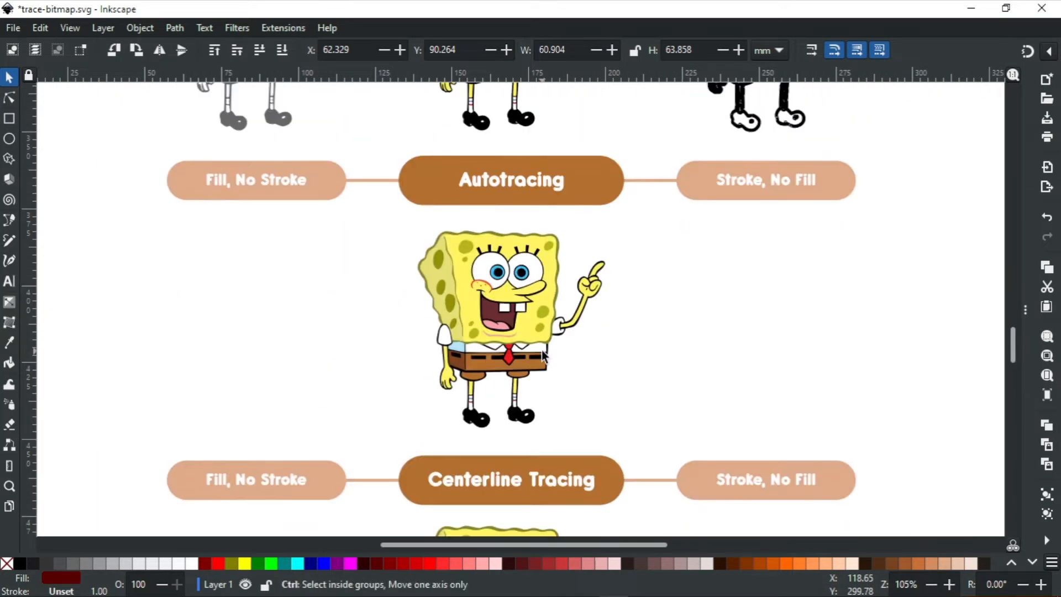
{"action": "scroll", "coordinate": [543, 357], "scroll_direction": "down", "scroll_amount": 1}
{"action": "scroll", "coordinate": [497, 290], "scroll_direction": "down", "scroll_amount": 2}
{"action": "scroll", "coordinate": [511, 312], "scroll_direction": "down", "scroll_amount": 2}
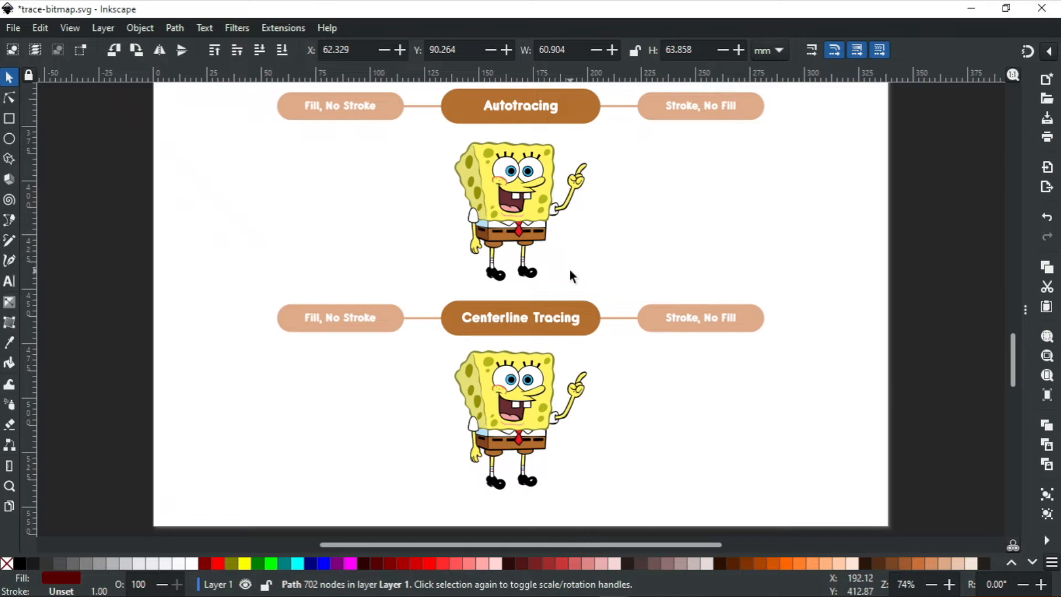
{"action": "left_click", "coordinate": [514, 202]}
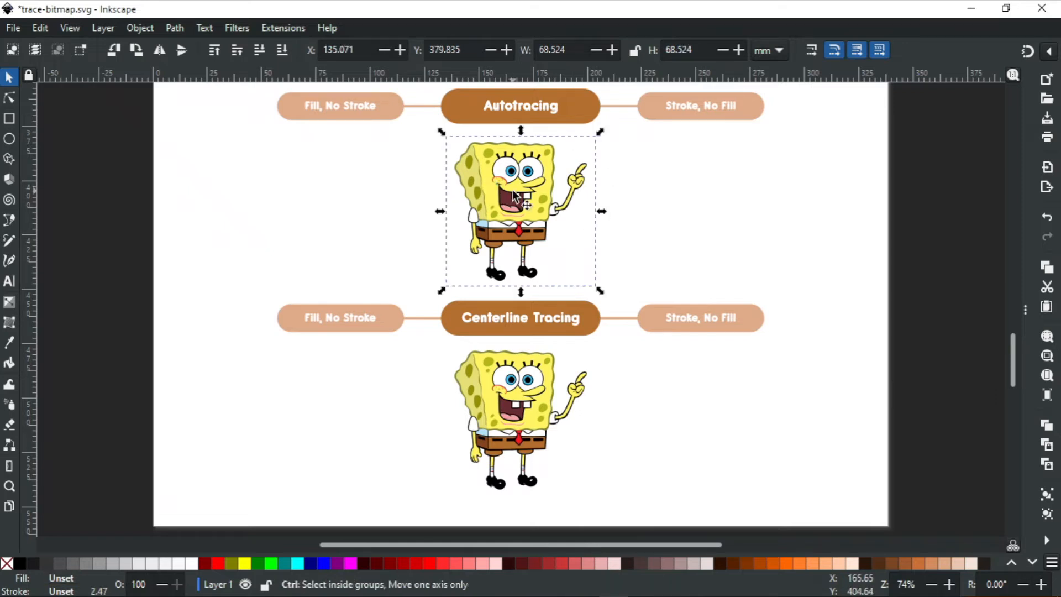
{"action": "left_click", "coordinate": [180, 29]}
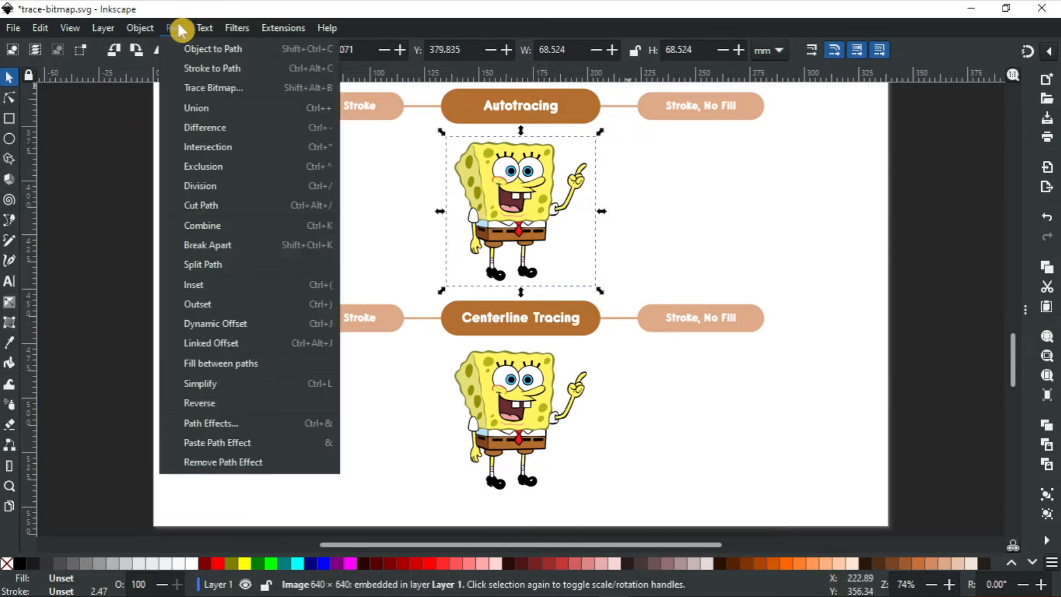
{"action": "left_click", "coordinate": [213, 87]}
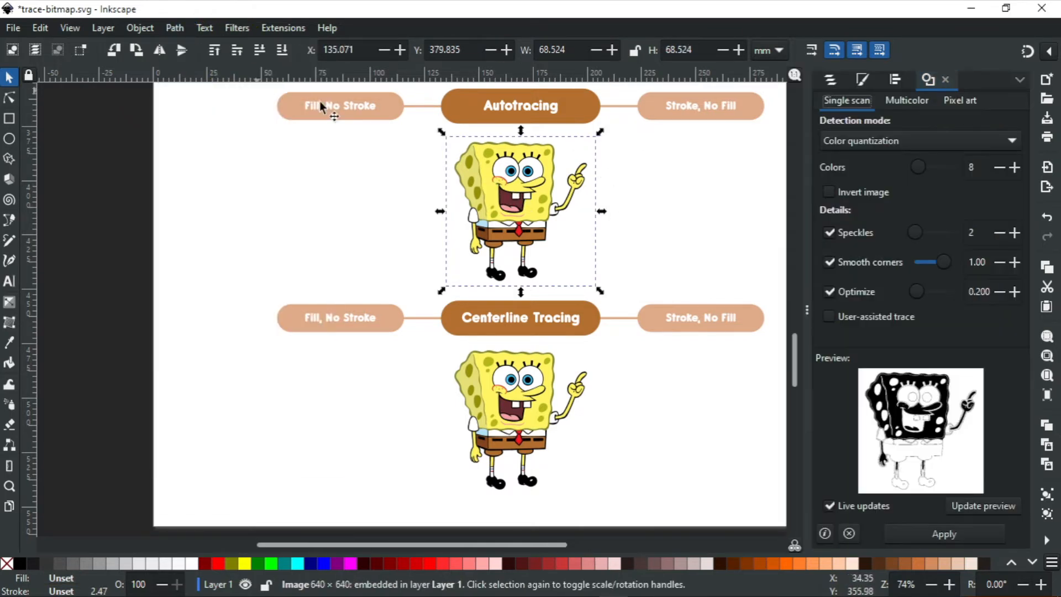
Trace the Autotracing image in Autotrace mode with 4 filter iterations and error threshold 2.0, and place the trace at the row's far left.
{"action": "left_click", "coordinate": [970, 144]}
{"action": "left_click", "coordinate": [937, 164]}
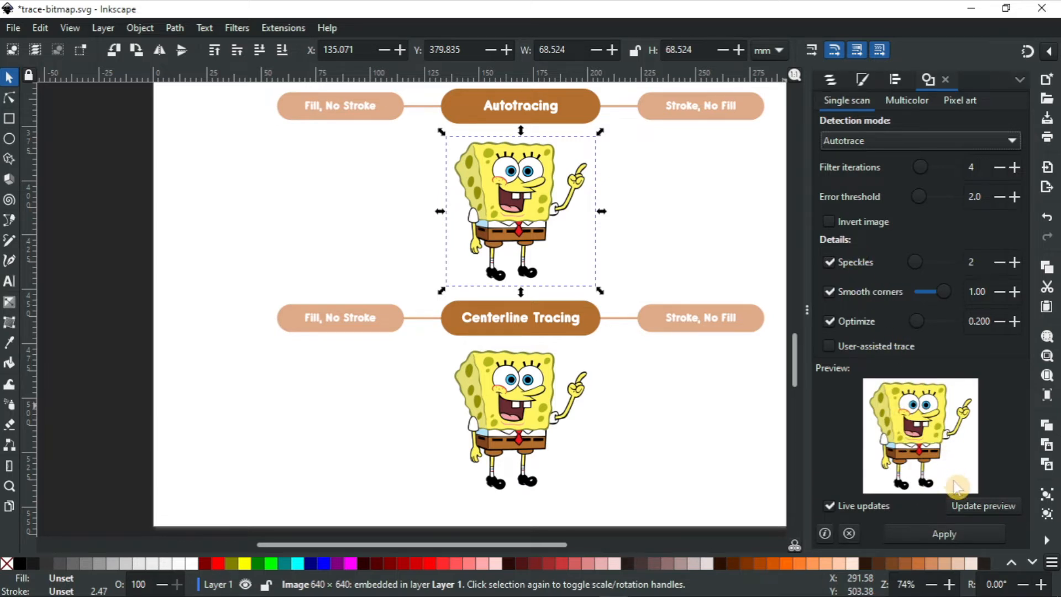
{"action": "left_click", "coordinate": [934, 533]}
{"action": "left_click_drag", "start_coordinate": [466, 211], "coordinate": [187, 212]}
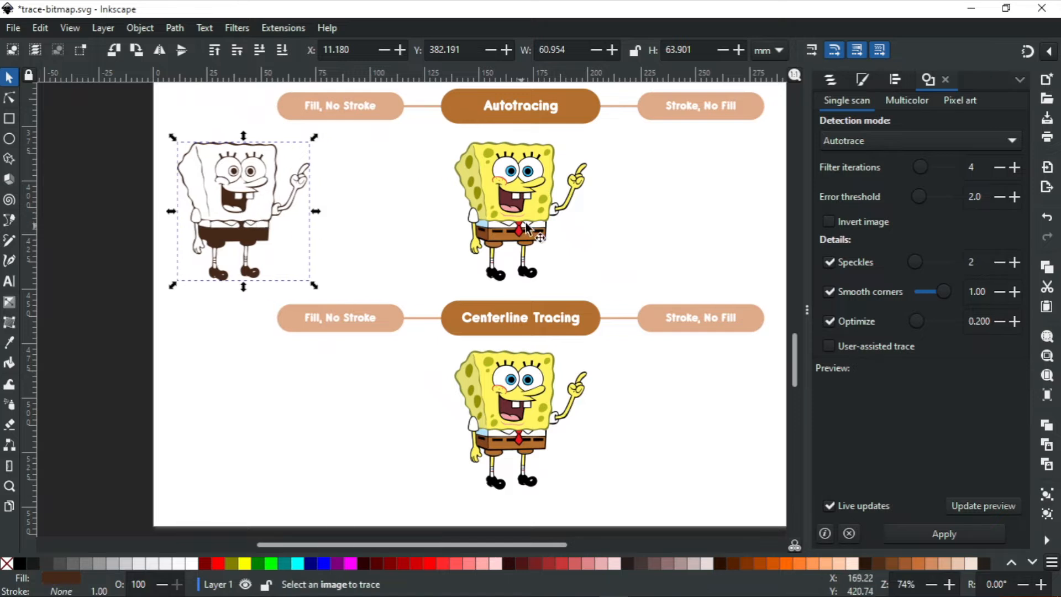
Trace the Autotracing image again with error threshold 10.0 and place the result between the first trace and the original.
{"action": "left_click", "coordinate": [528, 227]}
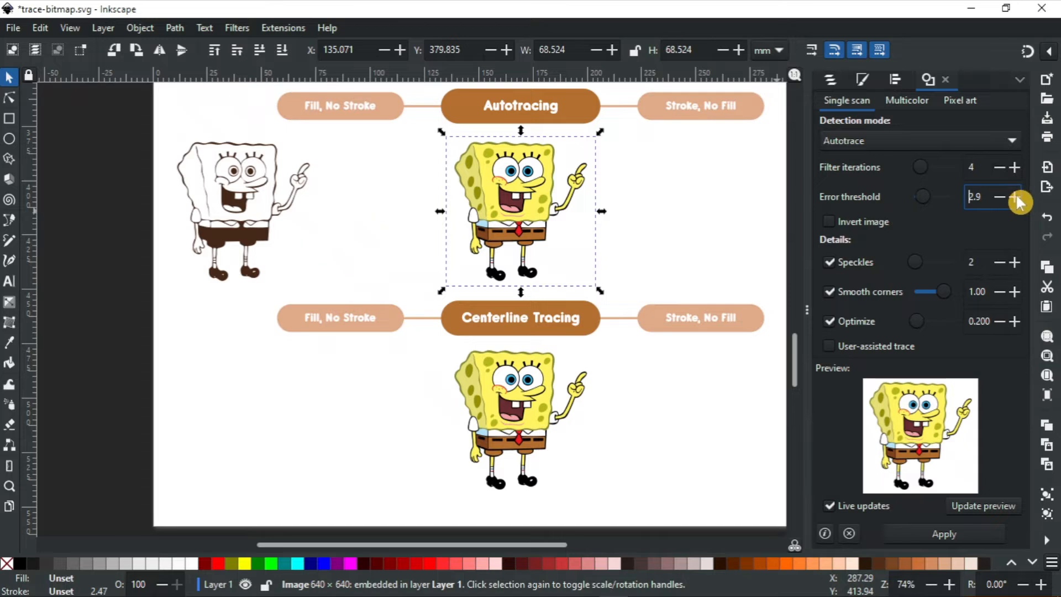
{"action": "left_click_drag", "start_coordinate": [926, 204], "coordinate": [960, 208]}
{"action": "left_click", "coordinate": [967, 532]}
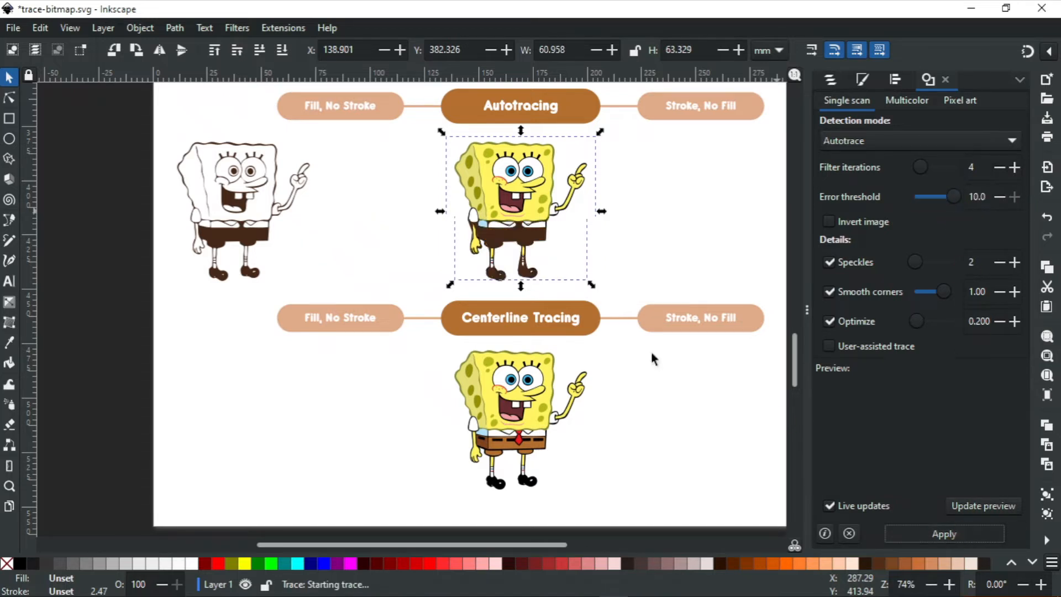
{"action": "left_click_drag", "start_coordinate": [514, 234], "coordinate": [368, 231]}
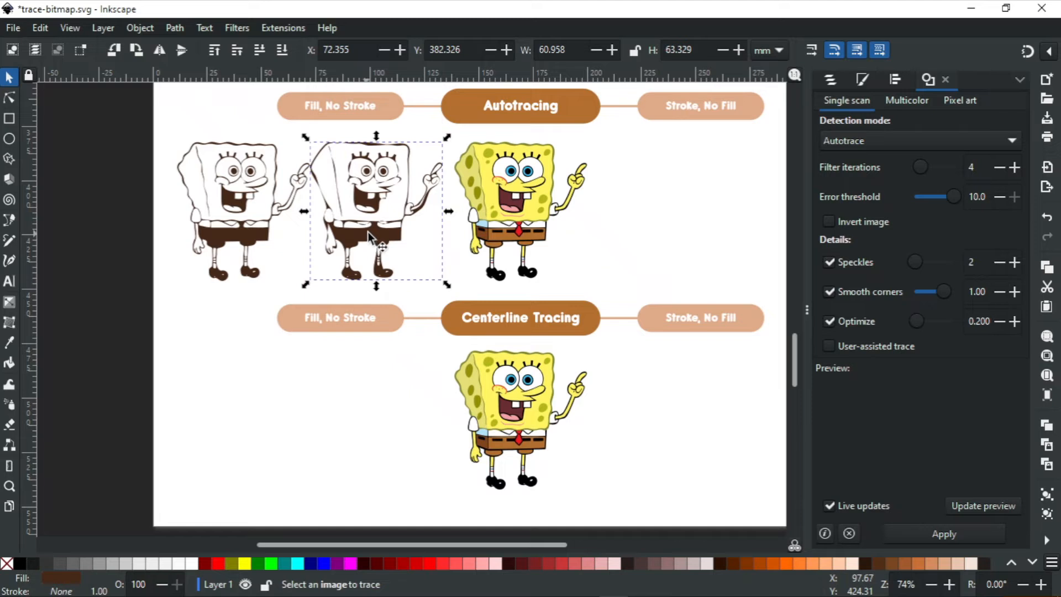
Trace the Autotracing image again with error threshold 2.7 and 20 filter iterations, moving the result off the original.
{"action": "left_click", "coordinate": [509, 224]}
{"action": "left_click_drag", "start_coordinate": [952, 199], "coordinate": [898, 201]}
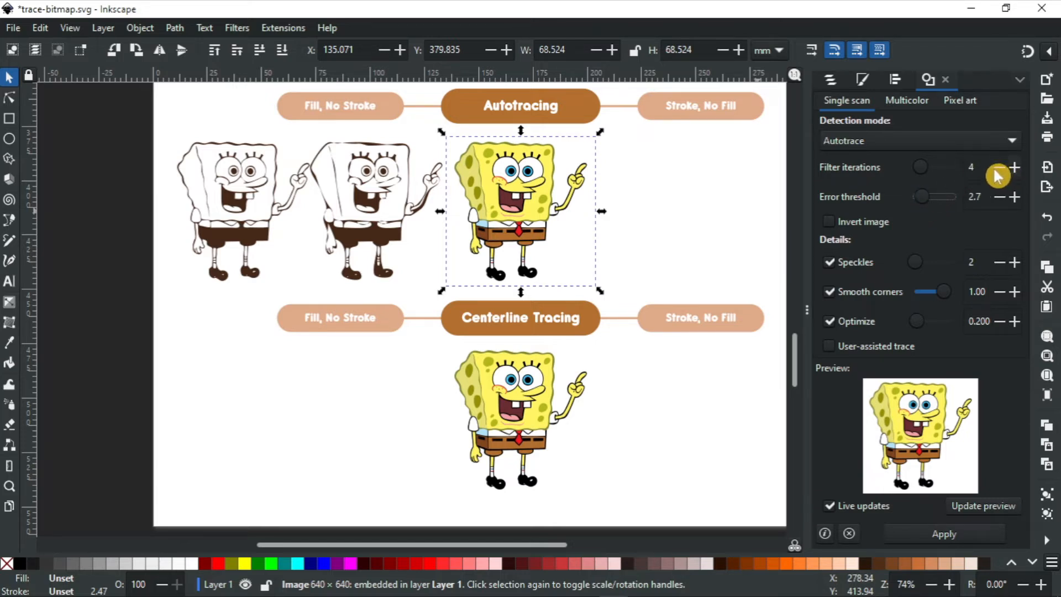
{"action": "left_click_drag", "start_coordinate": [924, 166], "coordinate": [961, 175]}
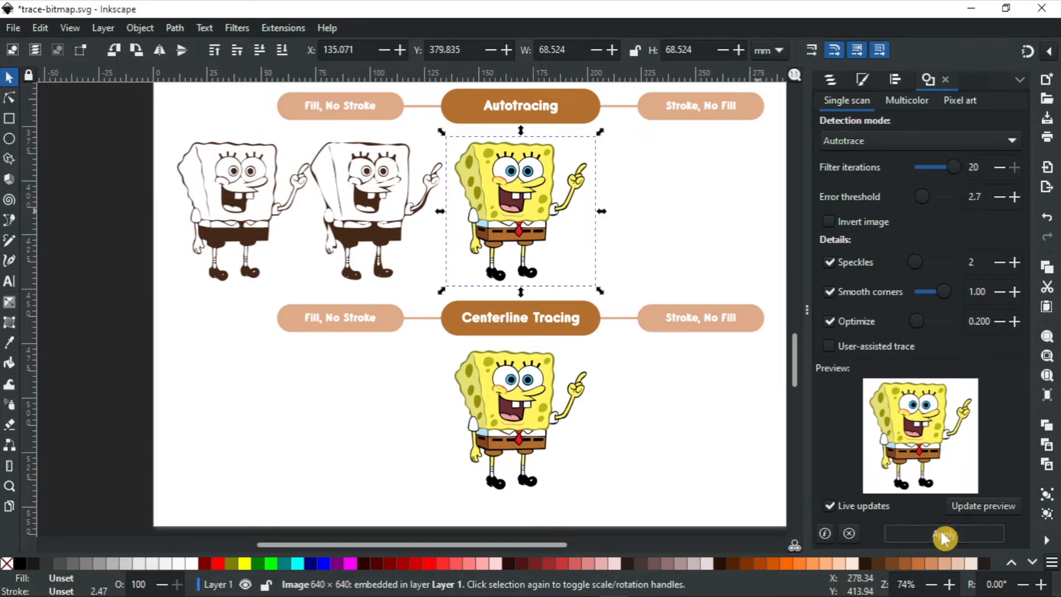
{"action": "left_click", "coordinate": [943, 537]}
{"action": "mouse_move", "coordinate": [514, 226]}
{"action": "left_mouse_down"}
{"action": "mouse_move", "coordinate": [144, 225]}
{"action": "mouse_move", "coordinate": [456, 218]}
{"action": "left_mouse_up"}
Delete the two extra autotraces and place copies of the first trace in the Fill, No Stroke and Stroke, No Fill columns.
{"action": "left_click", "coordinate": [357, 215], "text": "shift"}
{"action": "key", "text": "Delete"}
{"action": "mouse_move", "coordinate": [256, 216]}
{"action": "left_mouse_down"}
{"action": "mouse_move", "coordinate": [340, 217]}
{"action": "mouse_move", "coordinate": [331, 232]}
{"action": "mouse_move", "coordinate": [650, 217]}
{"action": "left_mouse_up"}
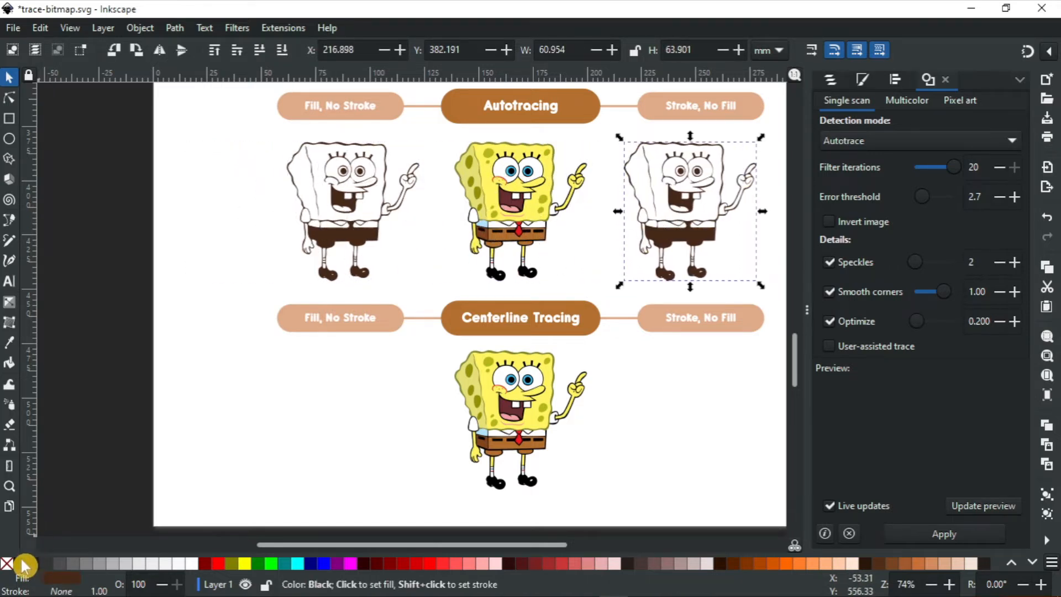
Inspect the nodes of the filled Autotracing trace, try pulling a node at the shorts' edge outward, and undo the change.
{"action": "key", "text": "n"}
{"action": "left_click", "coordinate": [667, 178]}
{"action": "key", "text": "ctrl+z"}
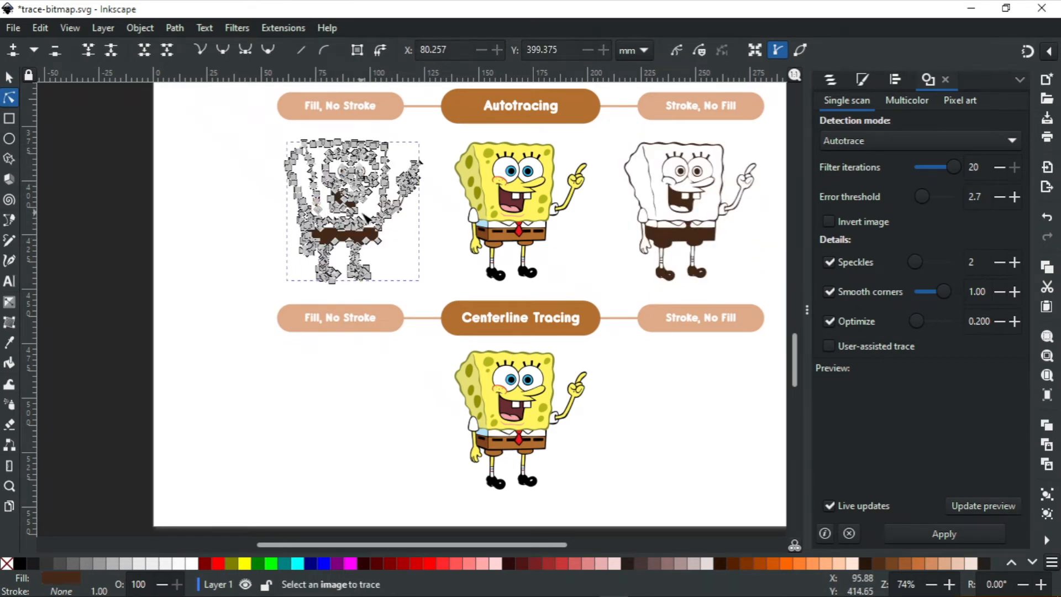
{"action": "key", "text": "s"}
{"action": "key", "text": "3"}
{"action": "key", "text": "n"}
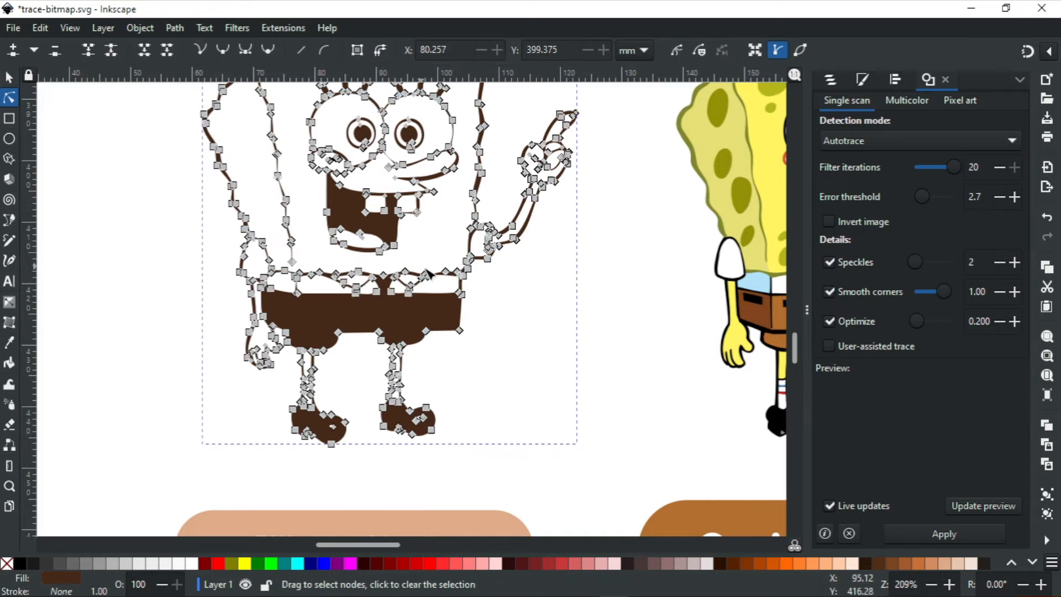
{"action": "left_click_drag", "start_coordinate": [463, 297], "coordinate": [541, 298]}
{"action": "key", "text": "s"}
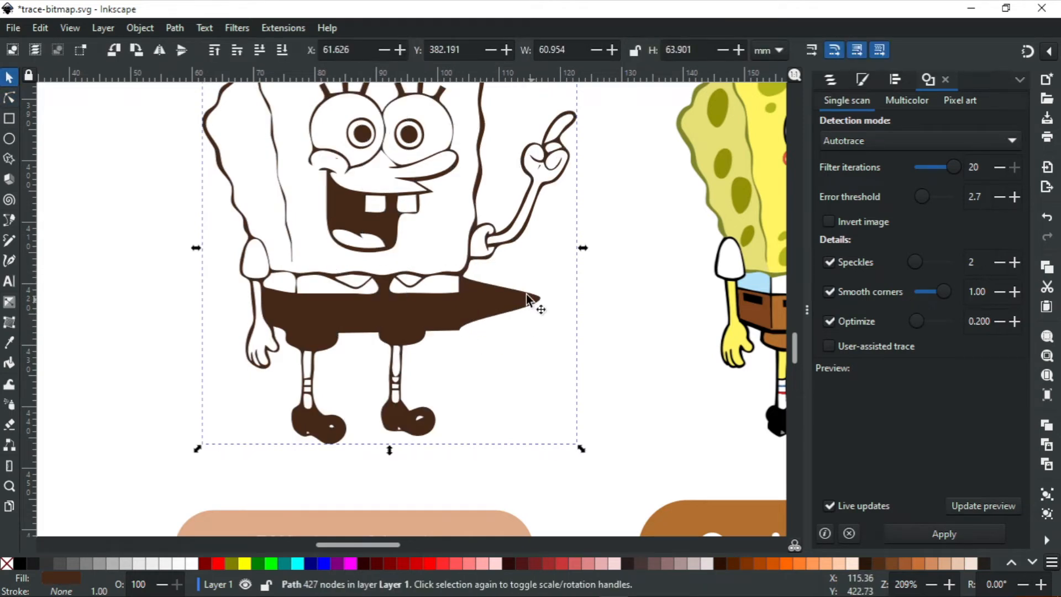
{"action": "key", "text": "ctrl+z"}
{"action": "scroll", "coordinate": [508, 270], "scroll_direction": "down", "scroll_amount": 3, "text": "ctrl"}
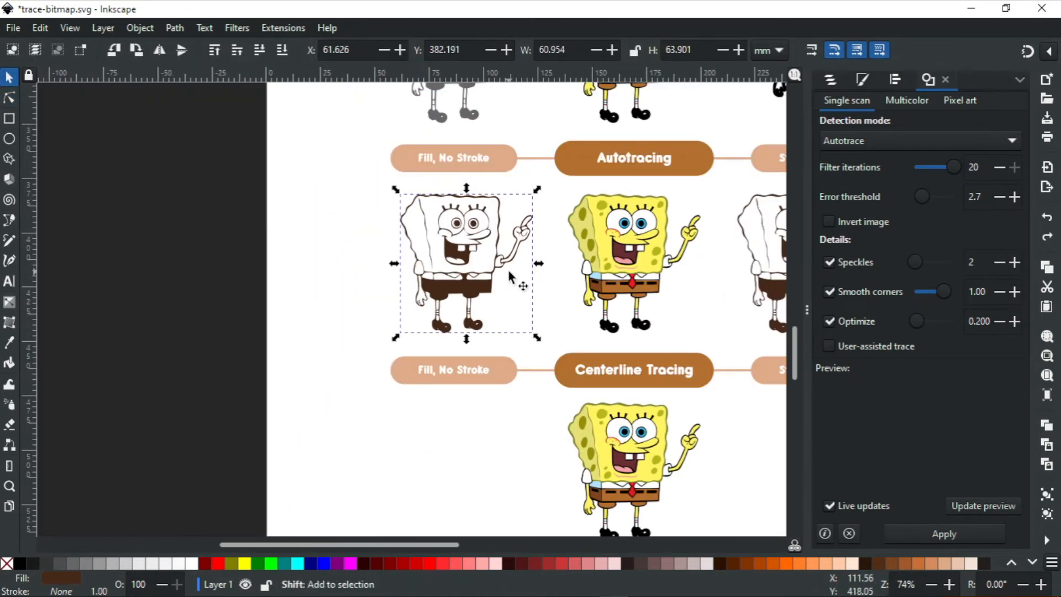
Compare the traces in the Color Quantization and Autotracing rows by selecting the filled and stroked paths and the original image.
{"action": "scroll", "coordinate": [508, 273], "scroll_direction": "right", "scroll_amount": 4}
{"action": "scroll", "coordinate": [509, 278], "scroll_direction": "right", "scroll_amount": 3}
{"action": "scroll", "coordinate": [509, 277], "scroll_direction": "up", "scroll_amount": 8}
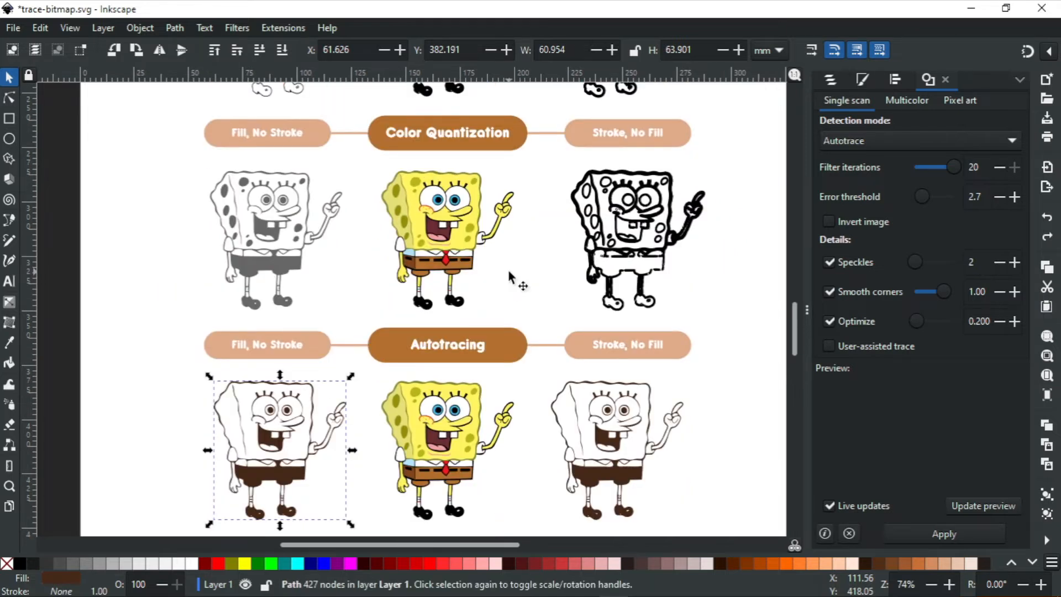
{"action": "scroll", "coordinate": [271, 194], "scroll_direction": "down", "scroll_amount": 3}
{"action": "left_click", "coordinate": [271, 193]}
{"action": "left_click", "coordinate": [606, 165]}
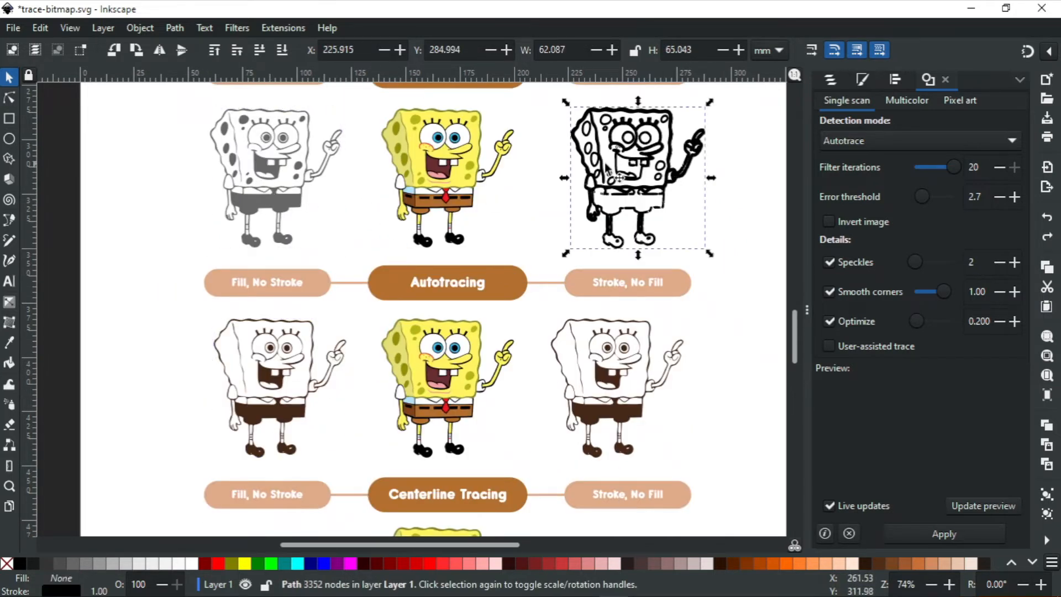
{"action": "left_click", "coordinate": [277, 189]}
{"action": "left_click", "coordinate": [454, 188]}
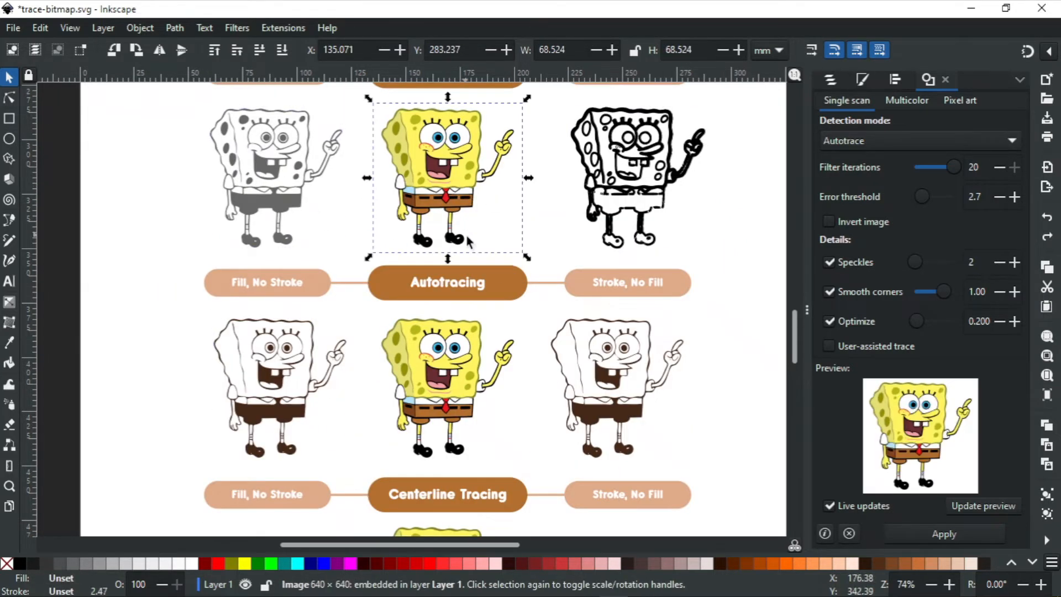
{"action": "scroll", "coordinate": [386, 221], "scroll_direction": "down", "scroll_amount": 5}
{"action": "left_click", "coordinate": [346, 239]}
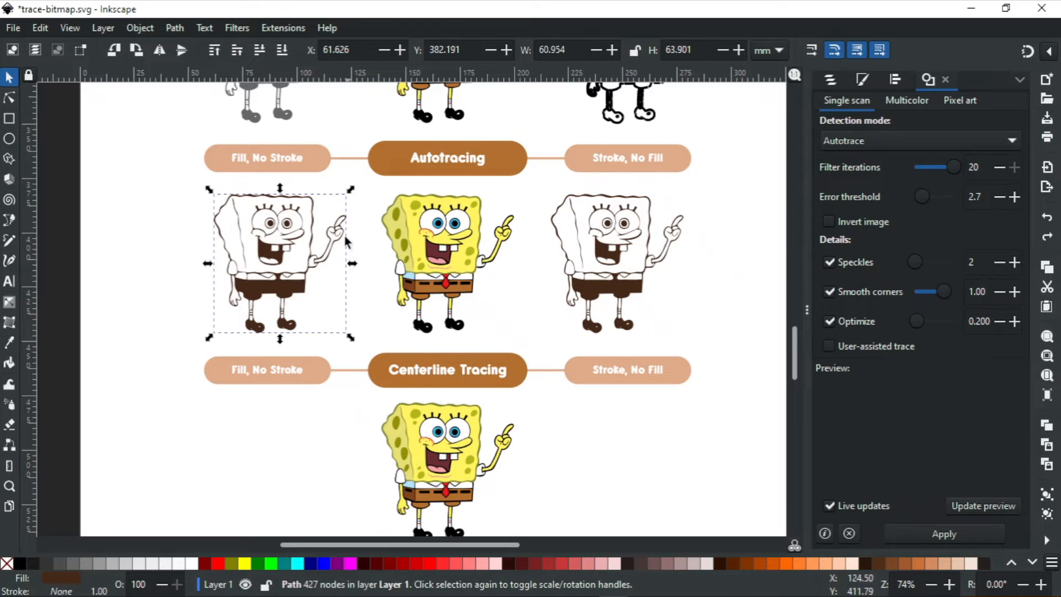
Give the Autotracing trace in the Stroke, No Fill column a black stroke and remove its fill.
{"action": "left_click", "coordinate": [612, 254]}
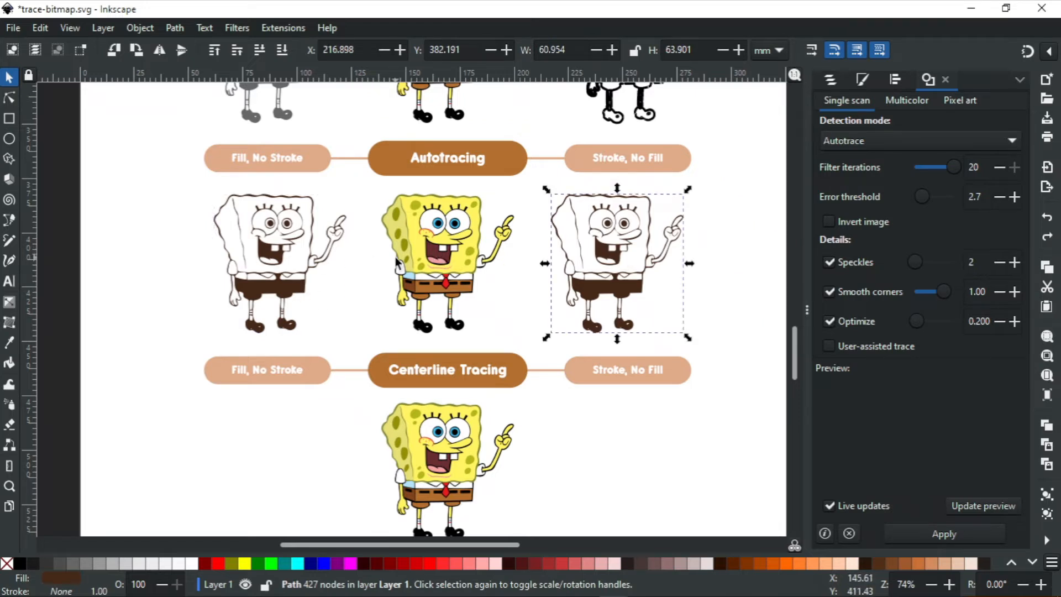
{"action": "left_click", "coordinate": [21, 563], "text": "shift"}
{"action": "left_click", "coordinate": [6, 563]}
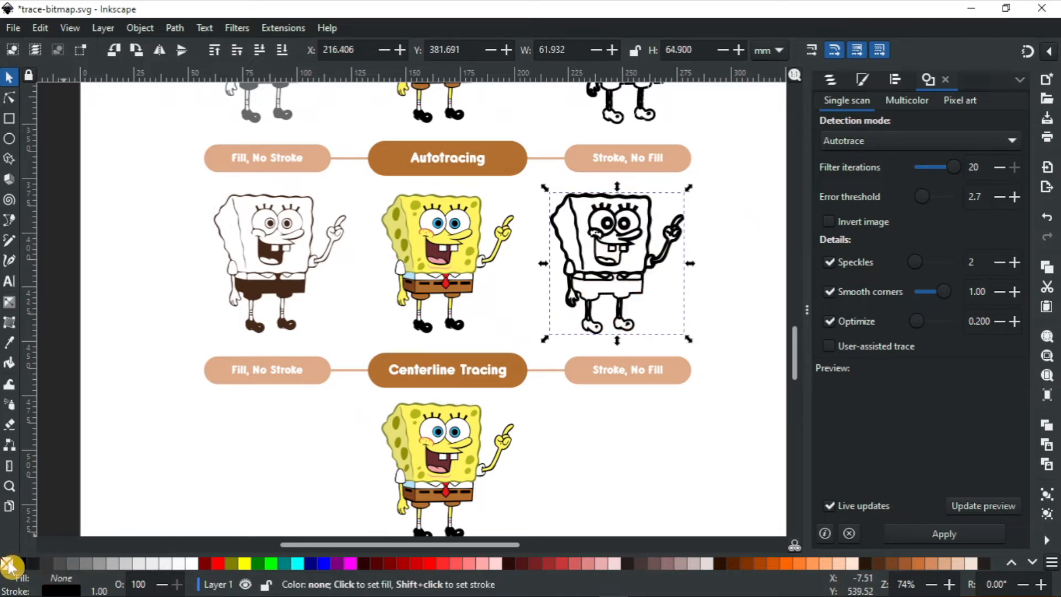
{"action": "left_click", "coordinate": [735, 289]}
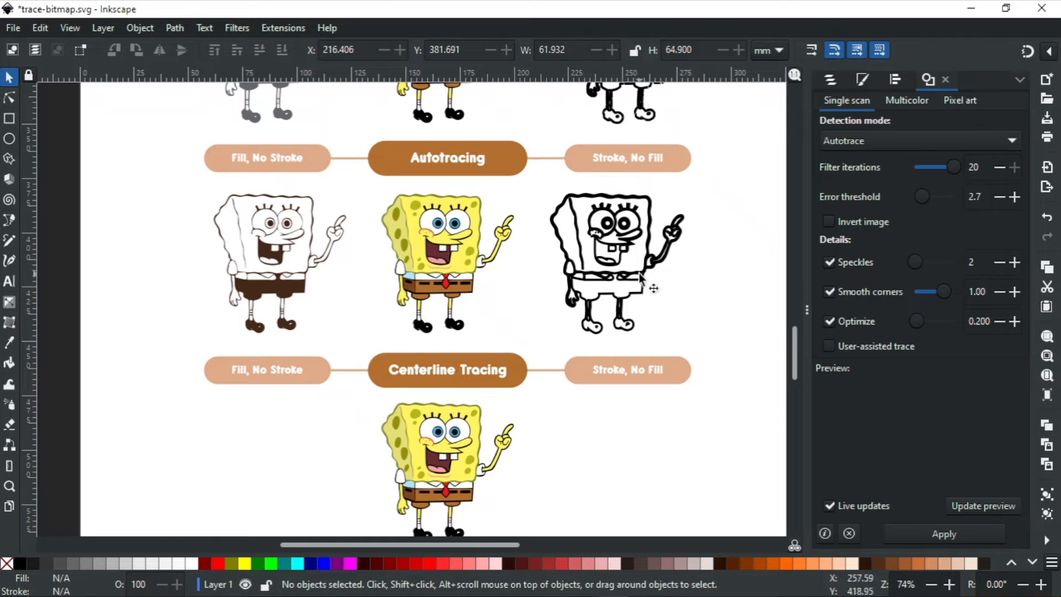
Select the Centerline Tracing row's image, choose the Centerline tracing (autotrace) detection mode and set the filter iterations to 4.
{"action": "scroll", "coordinate": [641, 279], "scroll_direction": "up", "scroll_amount": 15}
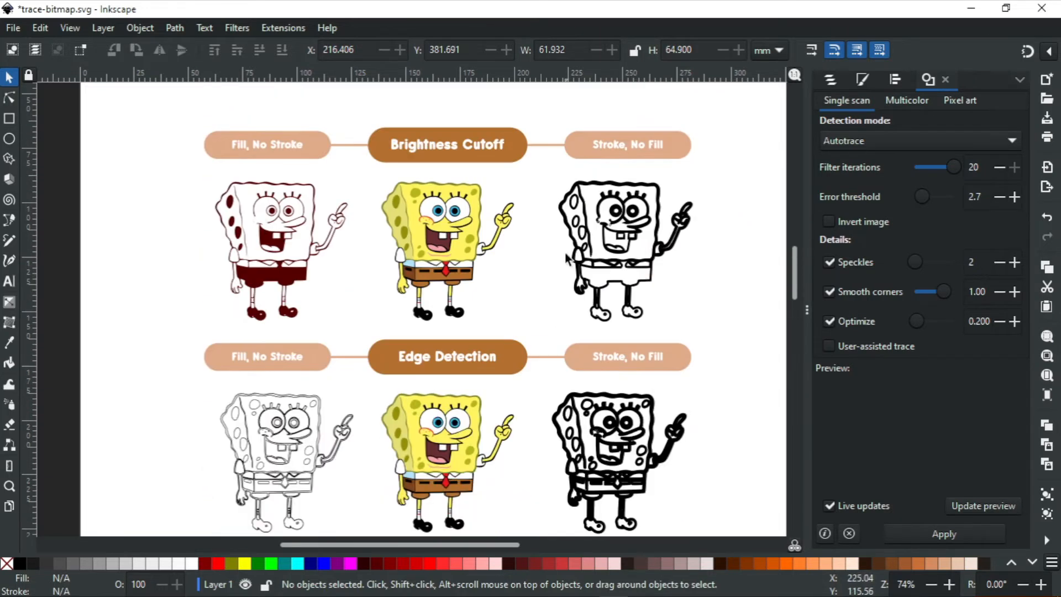
{"action": "scroll", "coordinate": [566, 258], "scroll_direction": "down", "scroll_amount": 15}
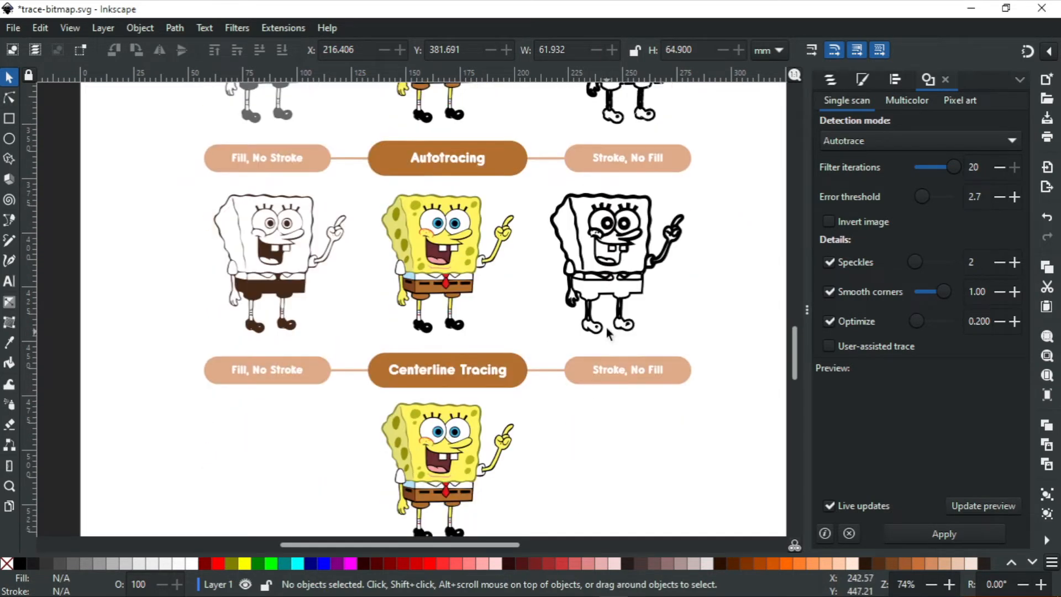
{"action": "scroll", "coordinate": [608, 333], "scroll_direction": "down", "scroll_amount": 5}
{"action": "left_click", "coordinate": [440, 366]}
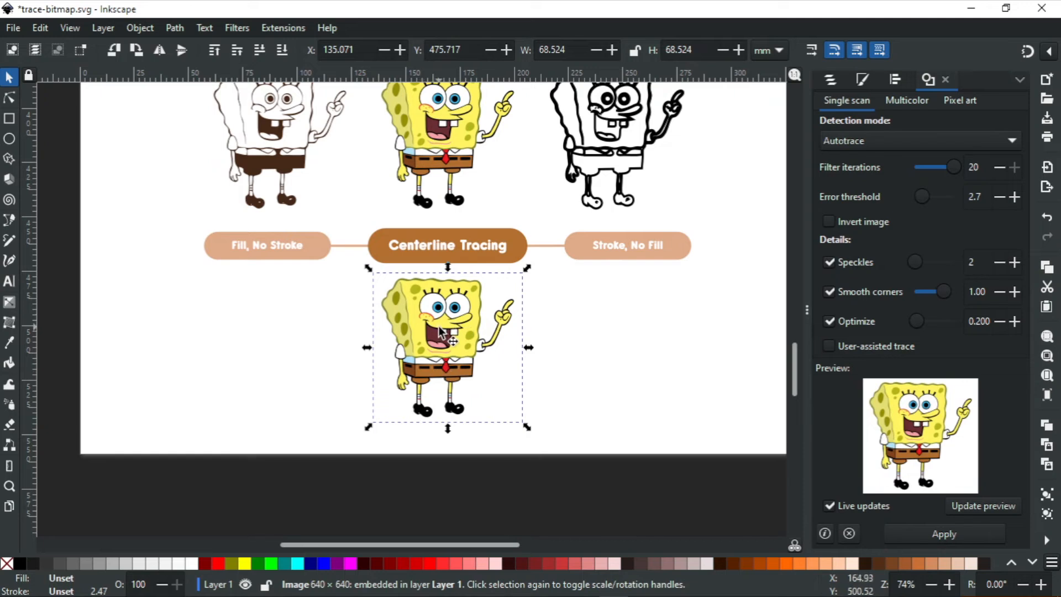
{"action": "left_click", "coordinate": [943, 143]}
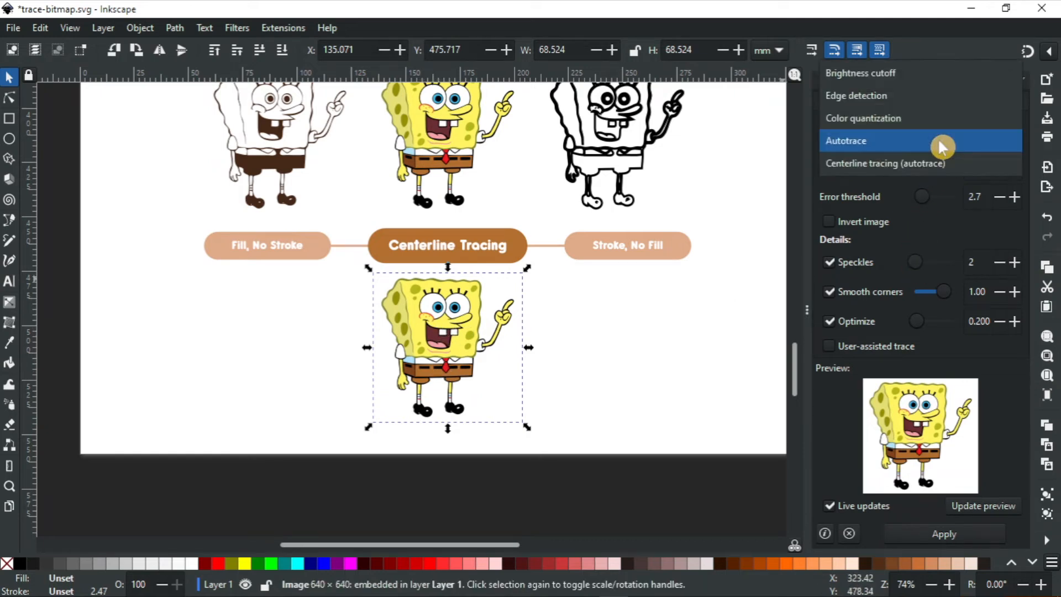
{"action": "left_click", "coordinate": [931, 163]}
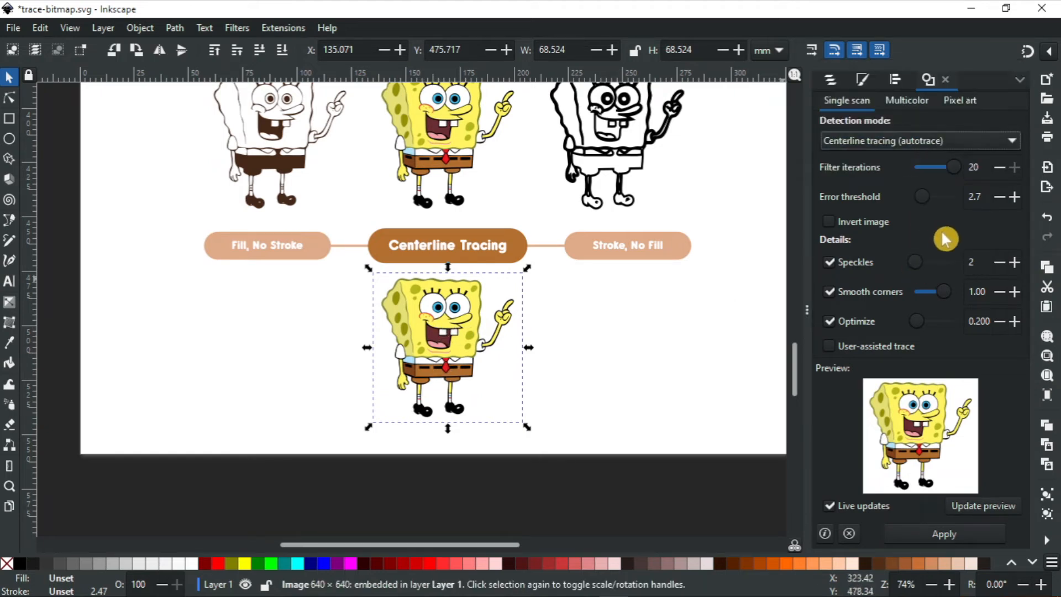
{"action": "left_click_drag", "start_coordinate": [954, 167], "coordinate": [926, 173]}
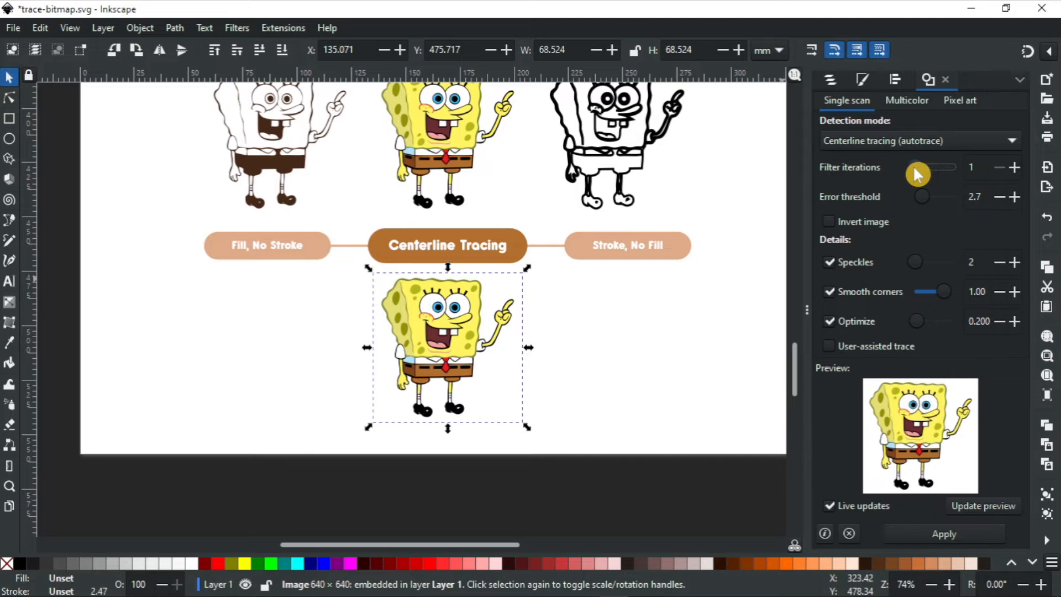
{"action": "left_click", "coordinate": [1015, 168]}
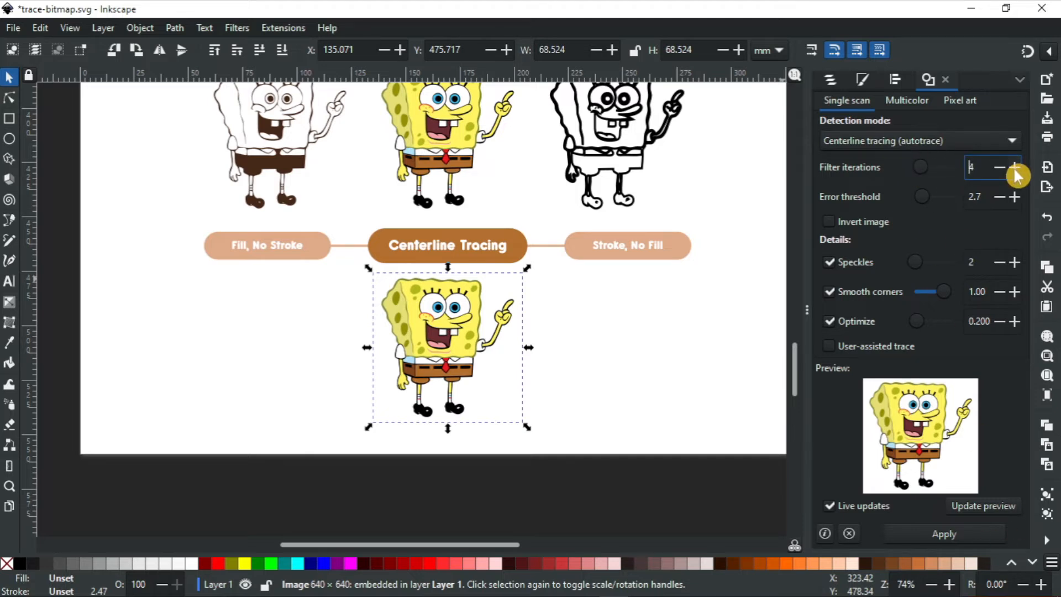
Apply the centerline trace to the image and place the result in the row's Fill, No Stroke column.
{"action": "left_click", "coordinate": [586, 337]}
{"action": "left_click", "coordinate": [455, 346]}
{"action": "left_click", "coordinate": [962, 534]}
{"action": "left_click_drag", "start_coordinate": [411, 354], "coordinate": [263, 352]}
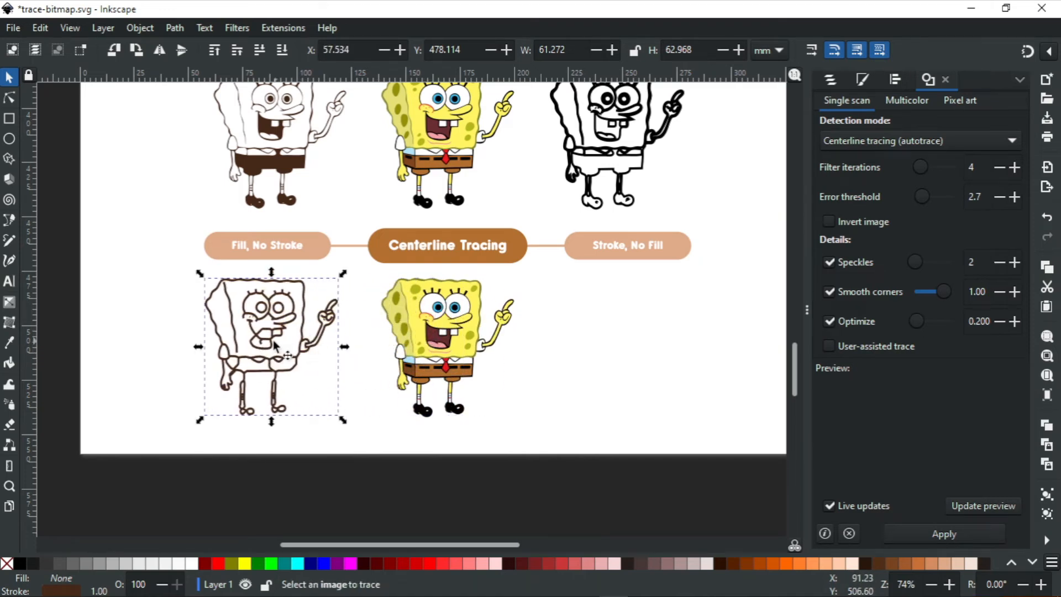
Inspect the centerline trace's nodes up close, try reshaping the body's inner side line with a node handle, and undo the change.
{"action": "left_click", "coordinate": [472, 343]}
{"action": "left_click", "coordinate": [251, 357]}
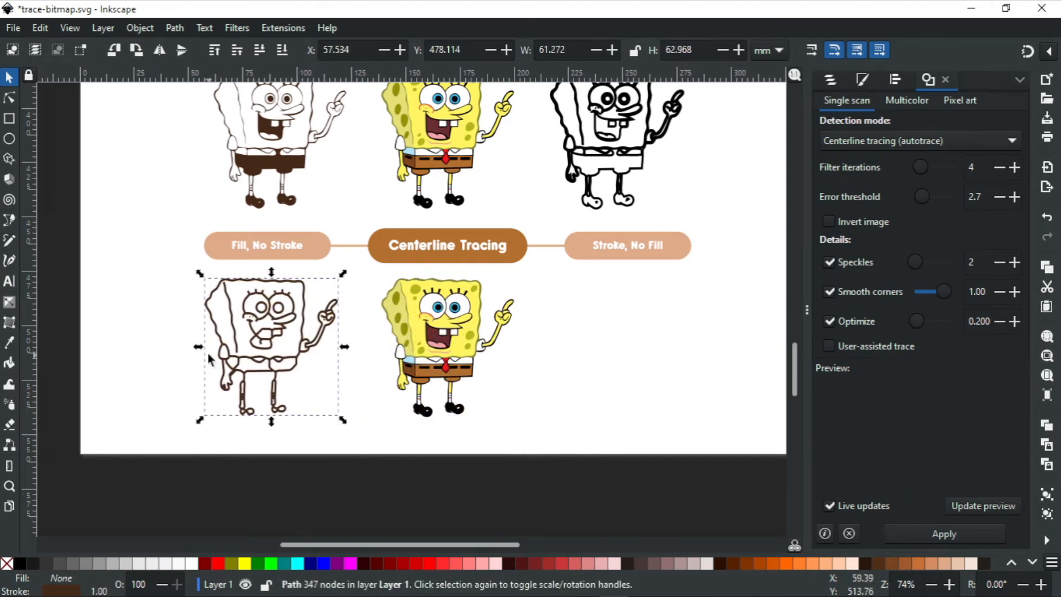
{"action": "scroll", "coordinate": [201, 351], "scroll_direction": "up", "scroll_amount": 3, "text": "ctrl"}
{"action": "double_click", "coordinate": [260, 335]}
{"action": "left_click_drag", "start_coordinate": [297, 313], "coordinate": [315, 306]}
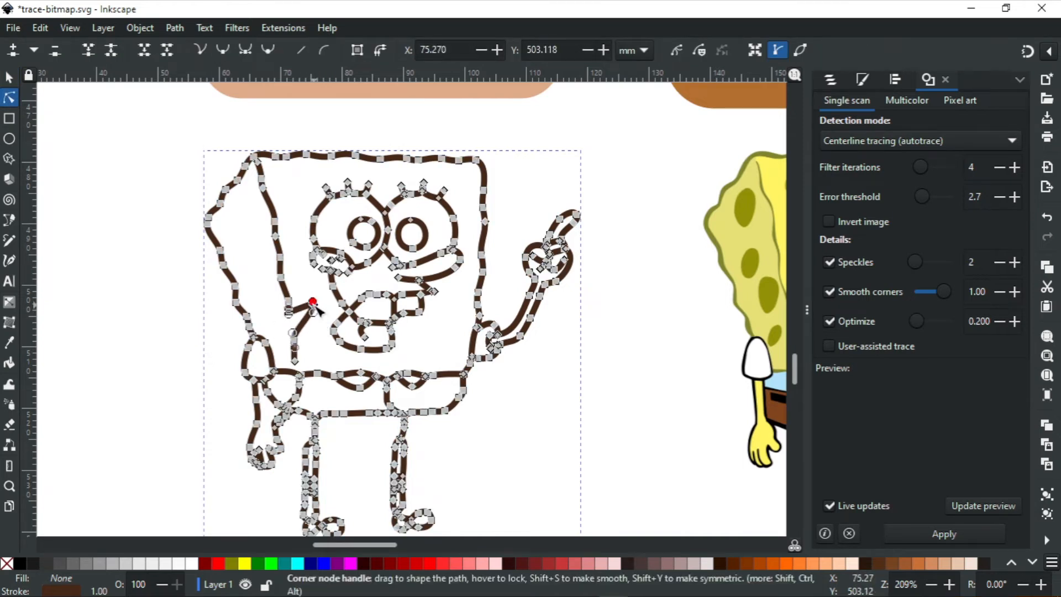
{"action": "key", "text": "s"}
{"action": "scroll", "coordinate": [381, 310], "scroll_direction": "down", "scroll_amount": 1, "text": "ctrl"}
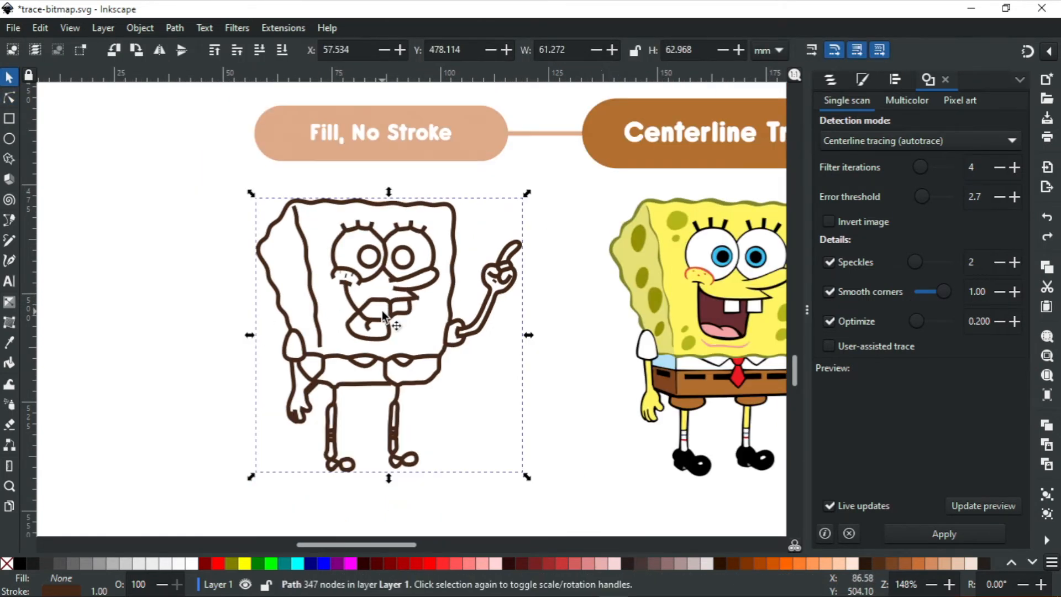
Move the centerline trace out of the Fill, No Stroke column to the left edge of the page.
{"action": "scroll", "coordinate": [385, 317], "scroll_direction": "right", "scroll_amount": 5}
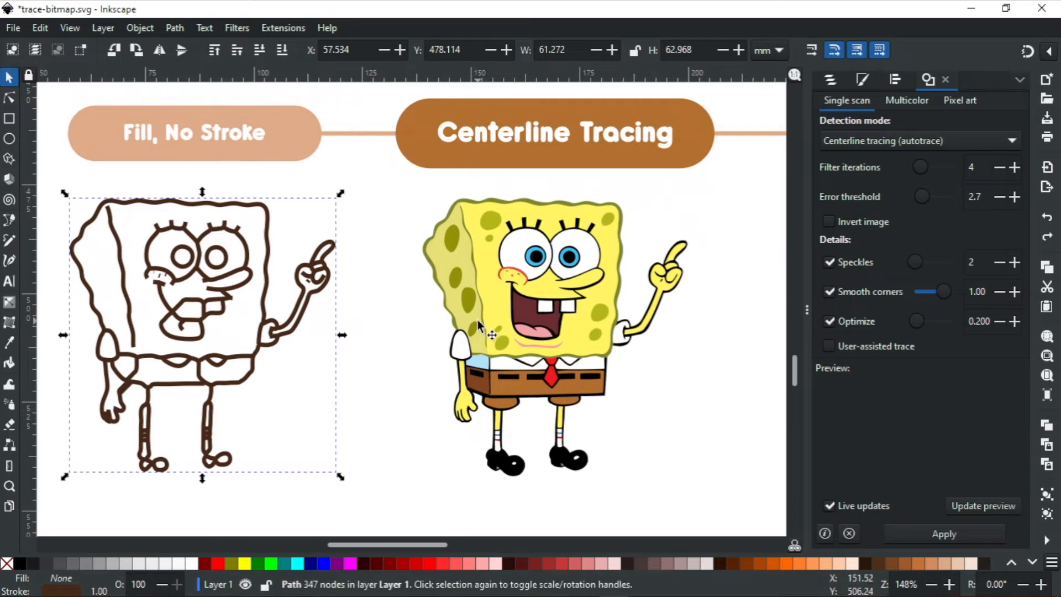
{"action": "scroll", "coordinate": [476, 318], "scroll_direction": "down", "scroll_amount": 1, "text": "ctrl"}
{"action": "left_click", "coordinate": [514, 303]}
{"action": "left_click_drag", "start_coordinate": [271, 311], "coordinate": [119, 313]}
{"action": "scroll", "coordinate": [222, 316], "scroll_direction": "down", "scroll_amount": 1, "text": "ctrl"}
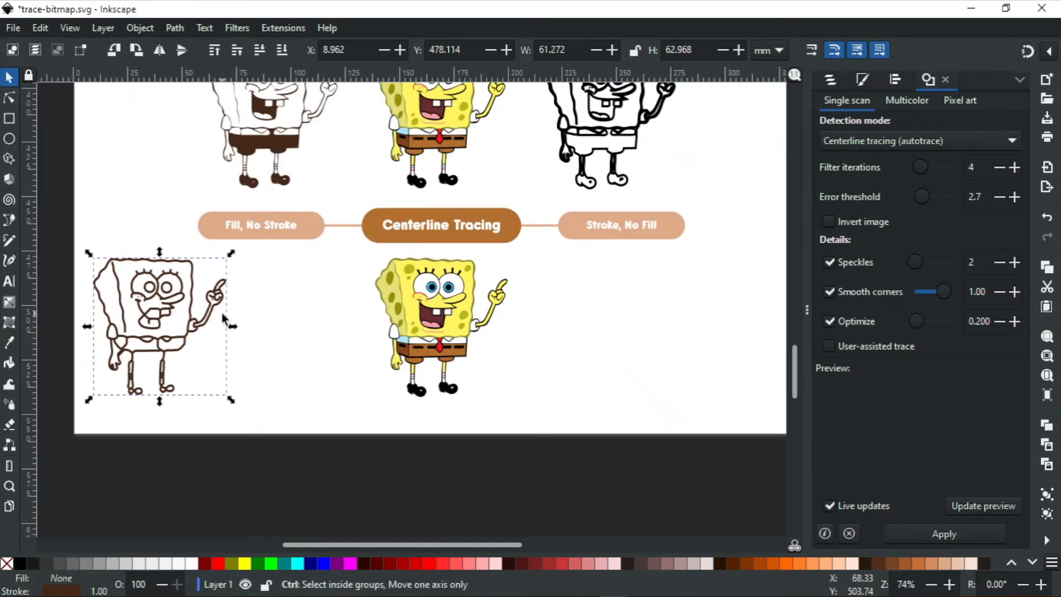
Try a centerline trace of the row's image with an error threshold of 10.0 and delete the result.
{"action": "left_click", "coordinate": [449, 326]}
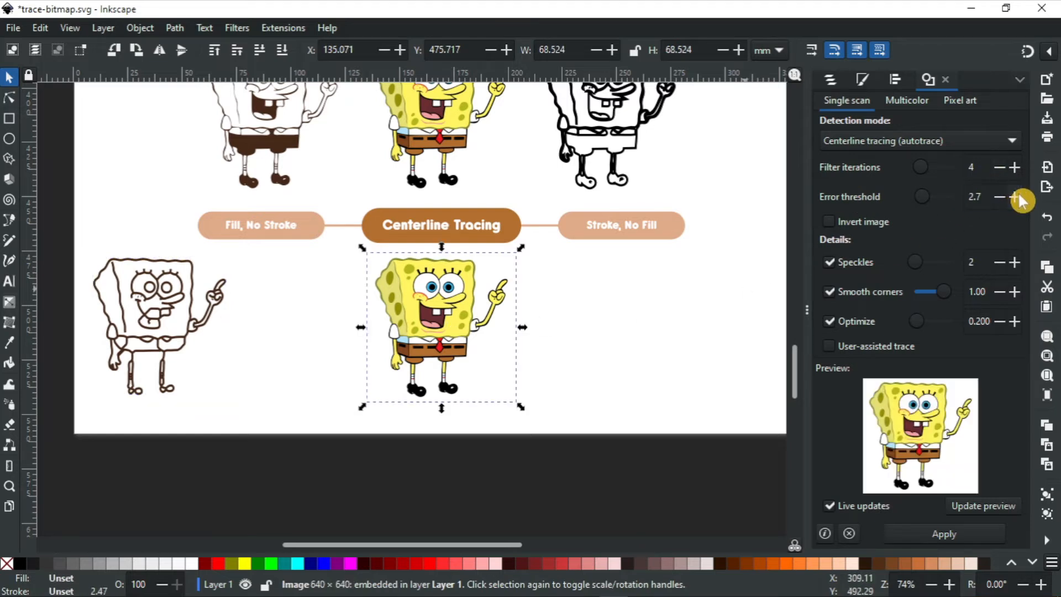
{"action": "left_click_drag", "start_coordinate": [926, 197], "coordinate": [957, 201]}
{"action": "left_click", "coordinate": [968, 540]}
{"action": "left_click_drag", "start_coordinate": [435, 349], "coordinate": [298, 351]}
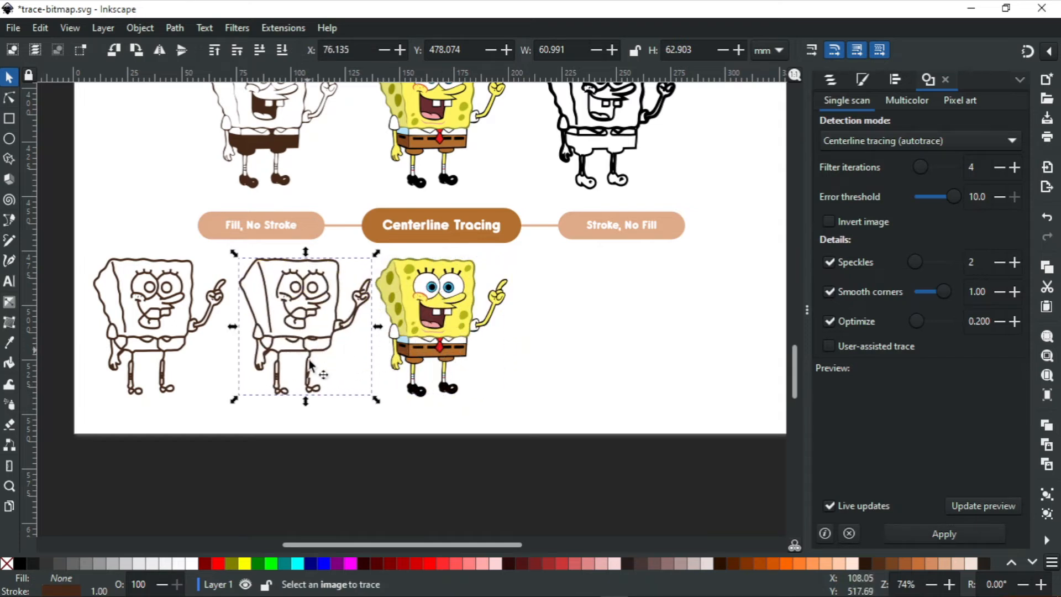
{"action": "key", "text": "Delete"}
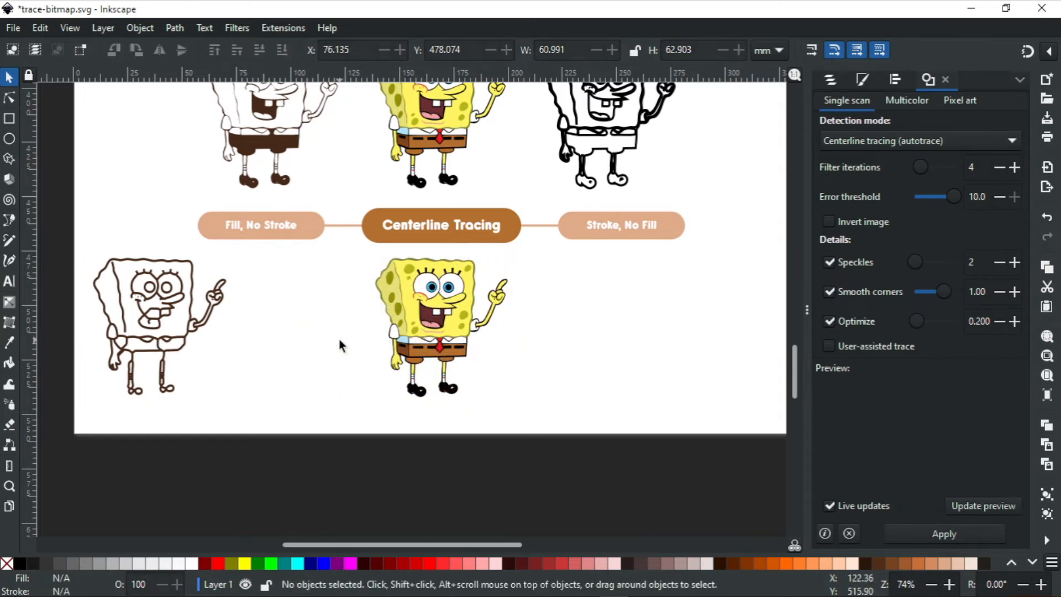
Try a centerline trace of the image with error threshold 2.5 and 20 filter iterations, and delete the result.
{"action": "left_click", "coordinate": [458, 345]}
{"action": "left_click_drag", "start_coordinate": [955, 197], "coordinate": [917, 197]}
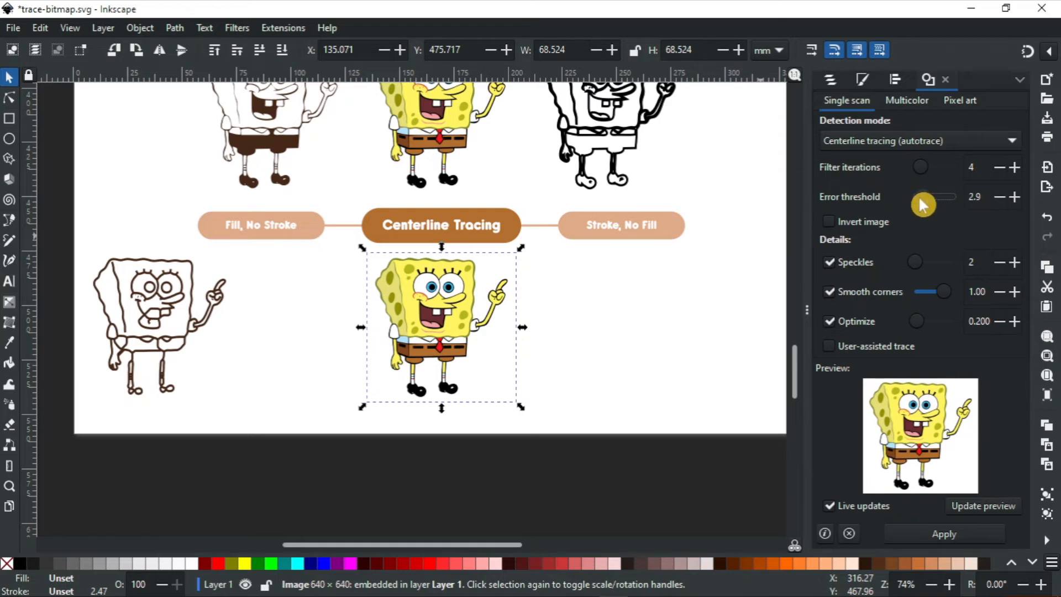
{"action": "left_click", "coordinate": [1001, 198]}
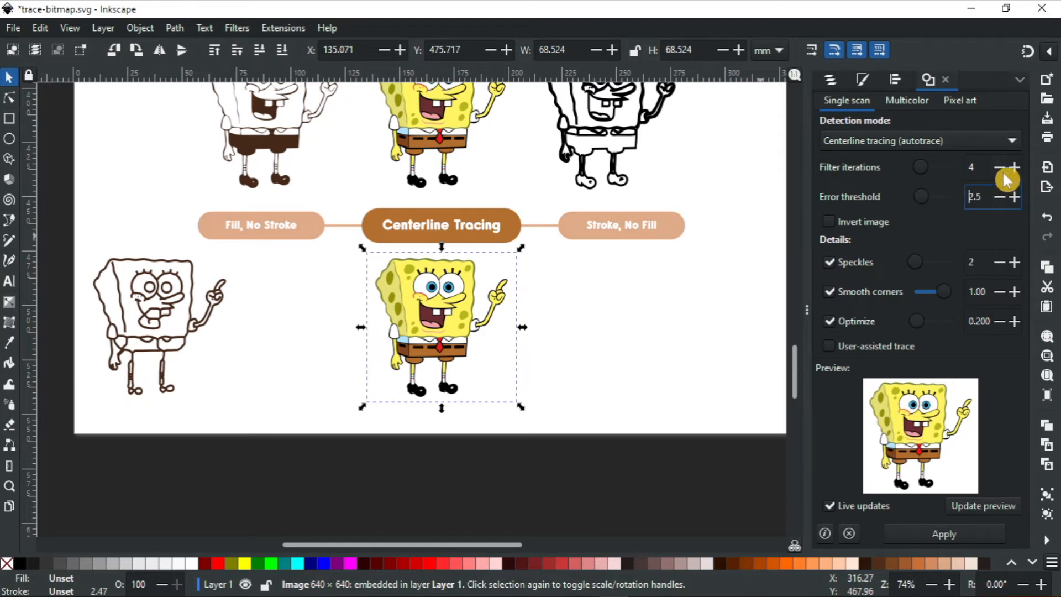
{"action": "left_click_drag", "start_coordinate": [920, 166], "coordinate": [954, 167]}
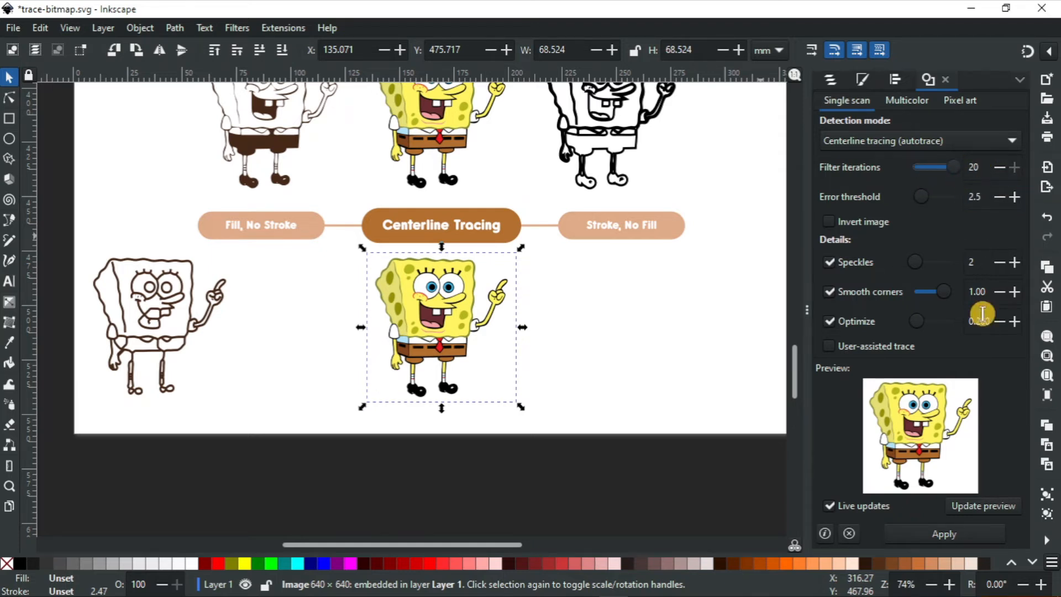
{"action": "left_click", "coordinate": [933, 535]}
{"action": "left_click_drag", "start_coordinate": [412, 353], "coordinate": [244, 339]}
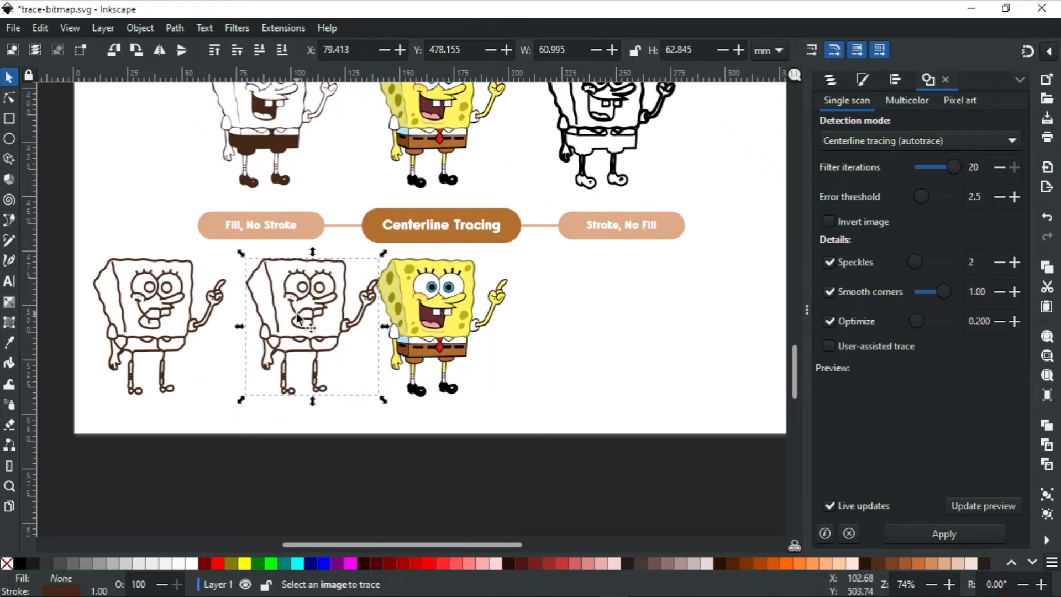
{"action": "key", "text": "Delete"}
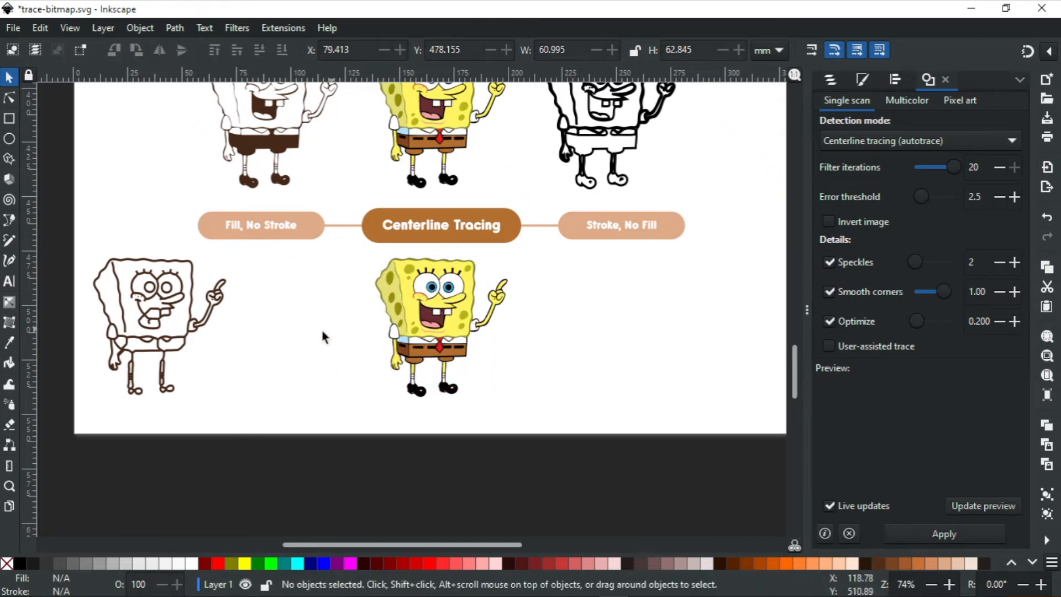
Try stretching the raised arm's line in the centerline trace by moving its path, and undo the change.
{"action": "left_click", "coordinate": [203, 323]}
{"action": "key", "text": "n"}
{"action": "left_click_drag", "start_coordinate": [209, 328], "coordinate": [260, 388]}
{"action": "key", "text": "s"}
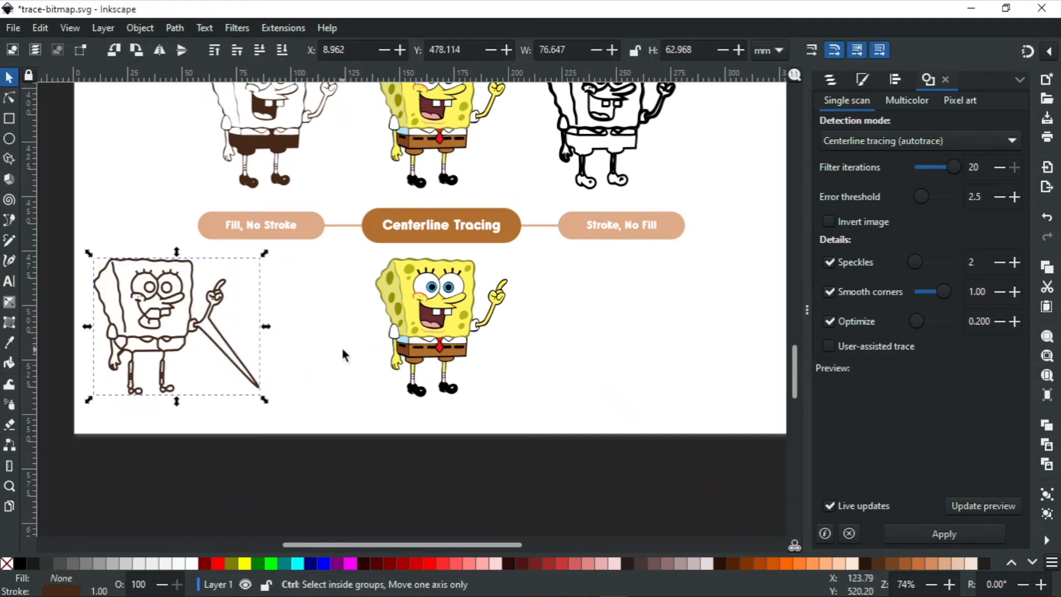
{"action": "key", "text": "ctrl+z"}
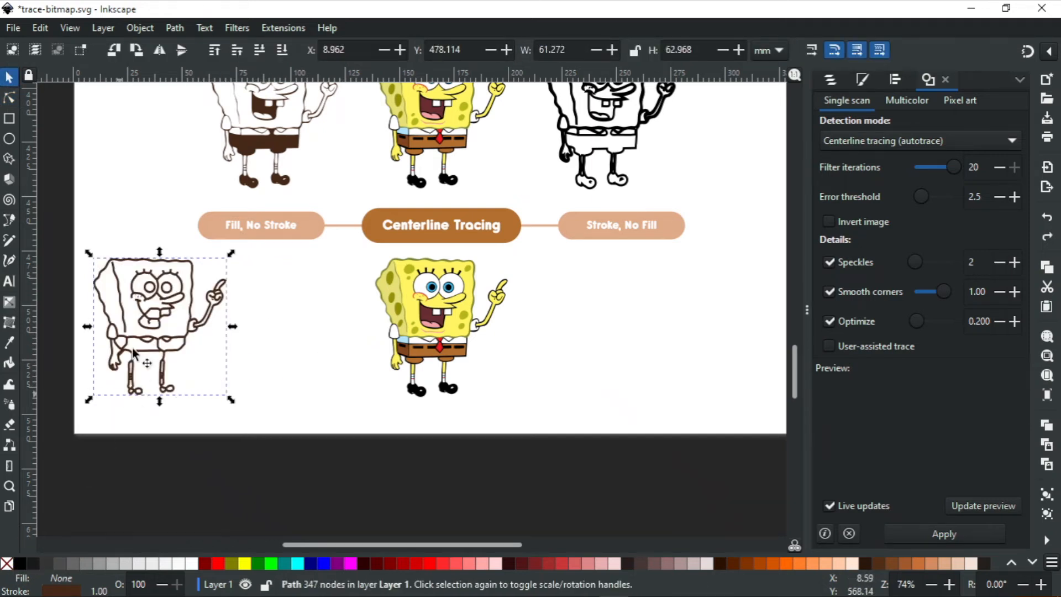
Move the centerline trace into the row's Stroke, No Fill column and place a duplicate in the Fill, No Stroke column.
{"action": "left_click_drag", "start_coordinate": [134, 354], "coordinate": [608, 355]}
{"action": "left_click", "coordinate": [605, 231]}
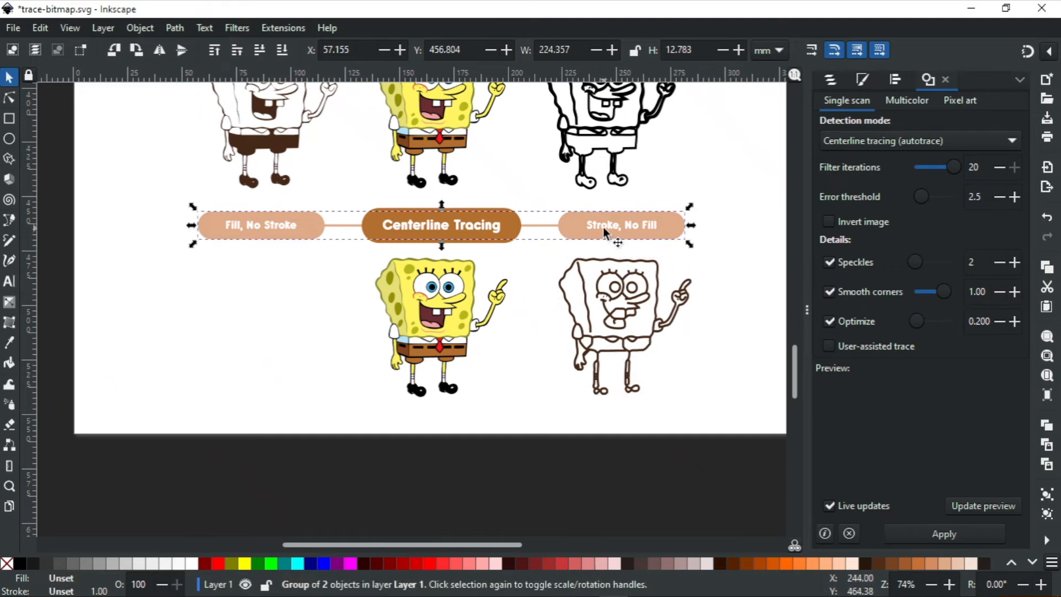
{"action": "left_click", "coordinate": [587, 353]}
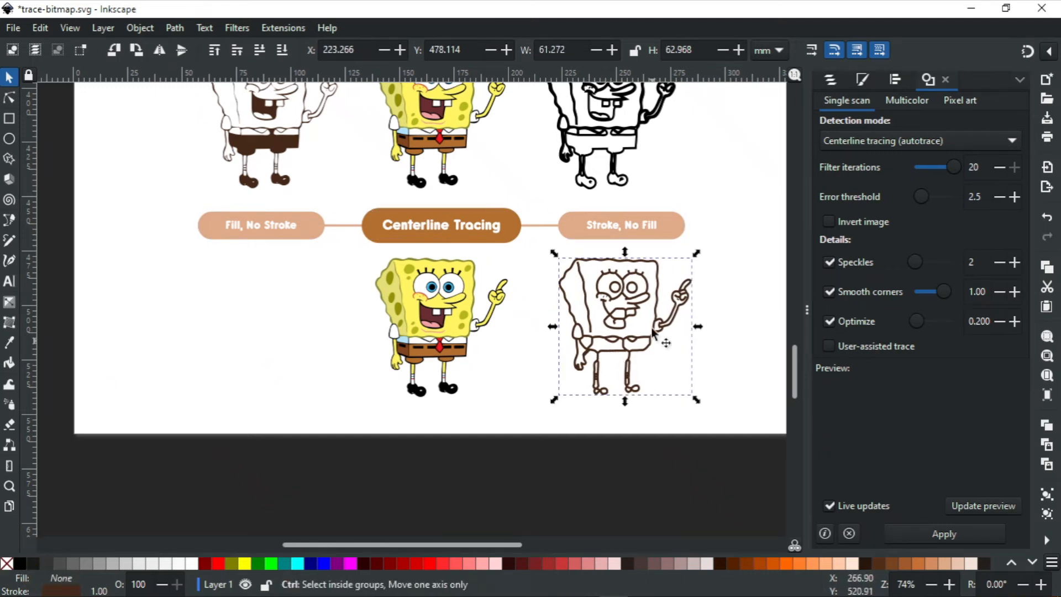
{"action": "mouse_move", "coordinate": [607, 328]}
{"action": "left_mouse_down"}
{"action": "mouse_move", "coordinate": [235, 332]}
{"action": "mouse_move", "coordinate": [210, 374]}
{"action": "left_mouse_up"}
Try black and gray fills on the centerline trace in the Fill, No Stroke column, and settle on Yellow (#FFFF00).
{"action": "left_click", "coordinate": [19, 563]}
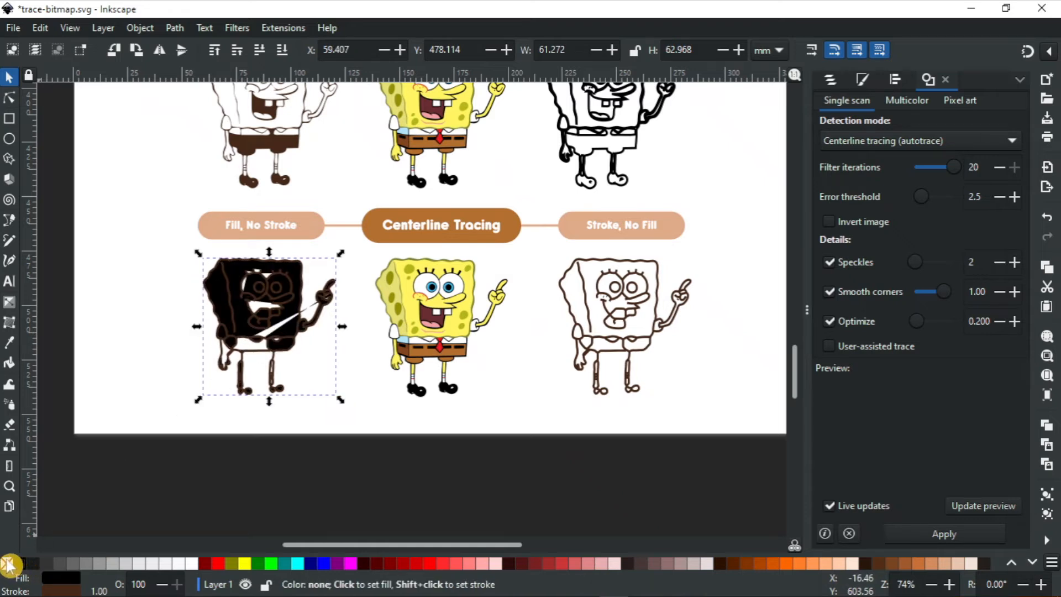
{"action": "left_click", "coordinate": [7, 563]}
{"action": "left_click", "coordinate": [19, 563]}
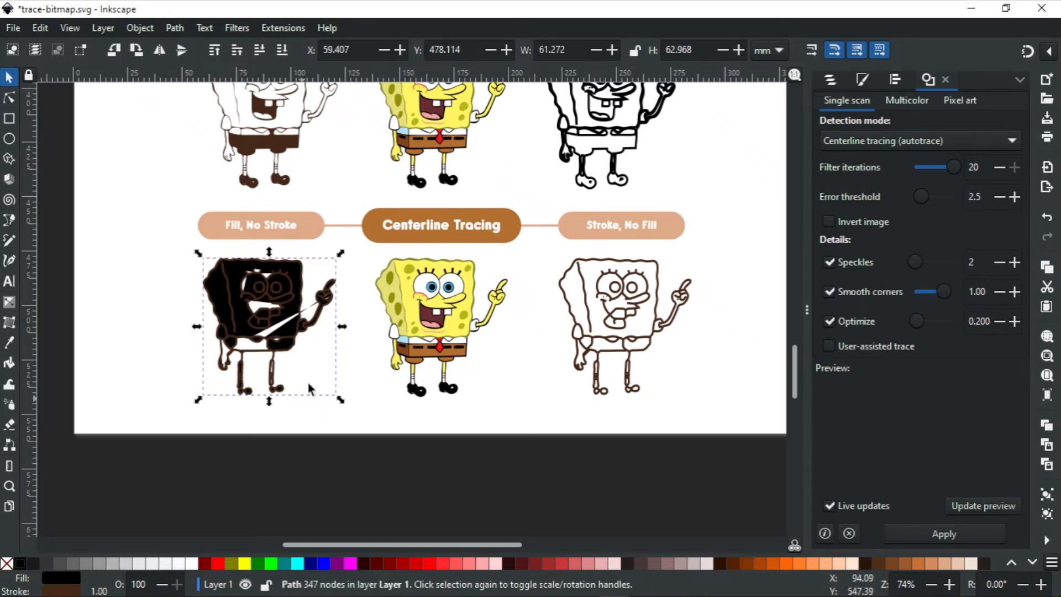
{"action": "left_click", "coordinate": [102, 562]}
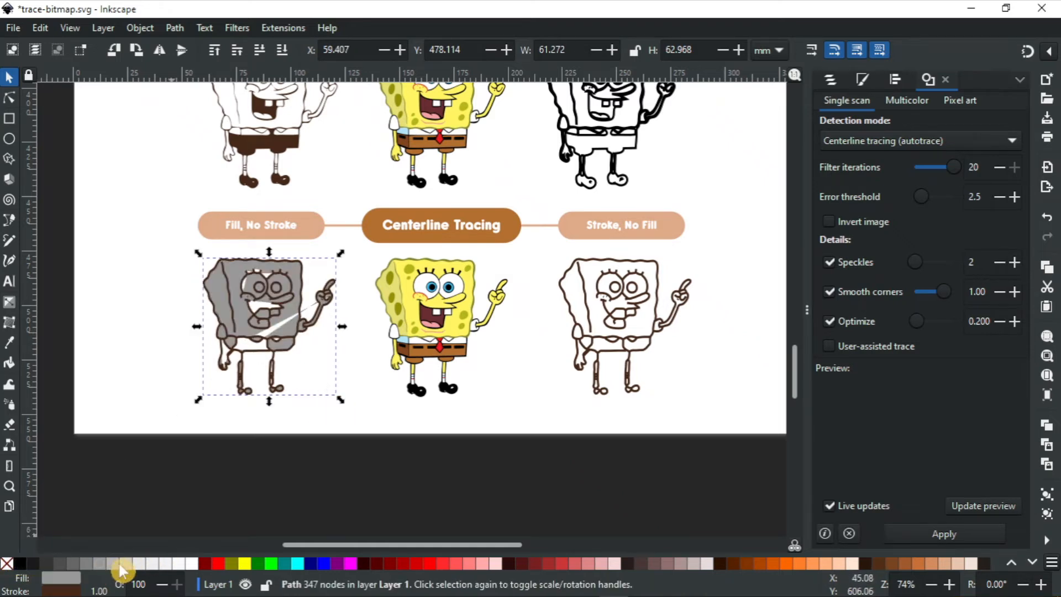
{"action": "left_click", "coordinate": [245, 563]}
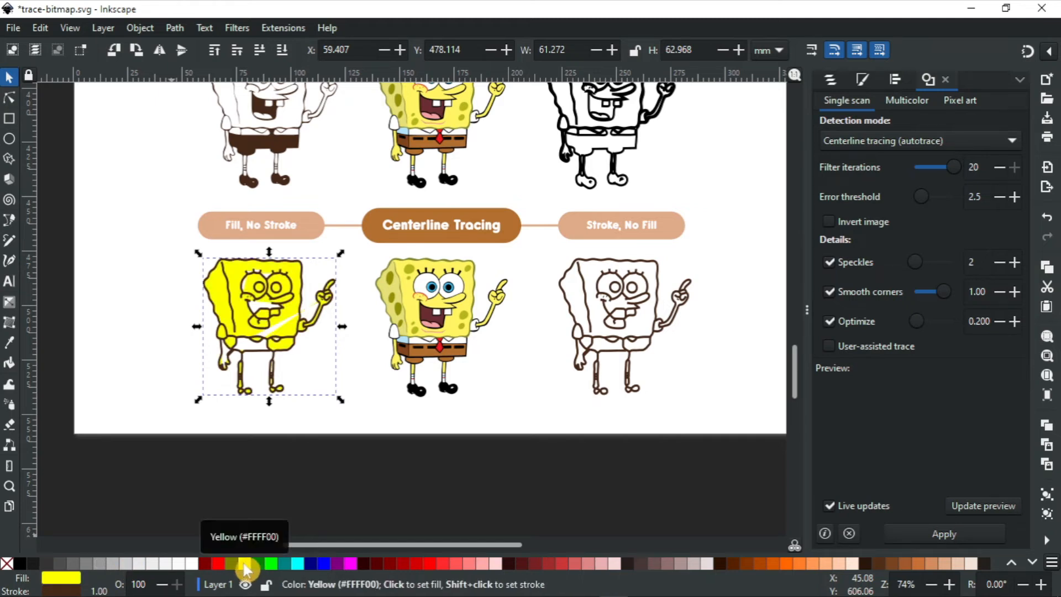
Inspect the yellow-filled centerline trace up close and remove its stroke.
{"action": "left_click", "coordinate": [354, 402]}
{"action": "scroll", "coordinate": [308, 338], "scroll_direction": "up", "scroll_amount": 2}
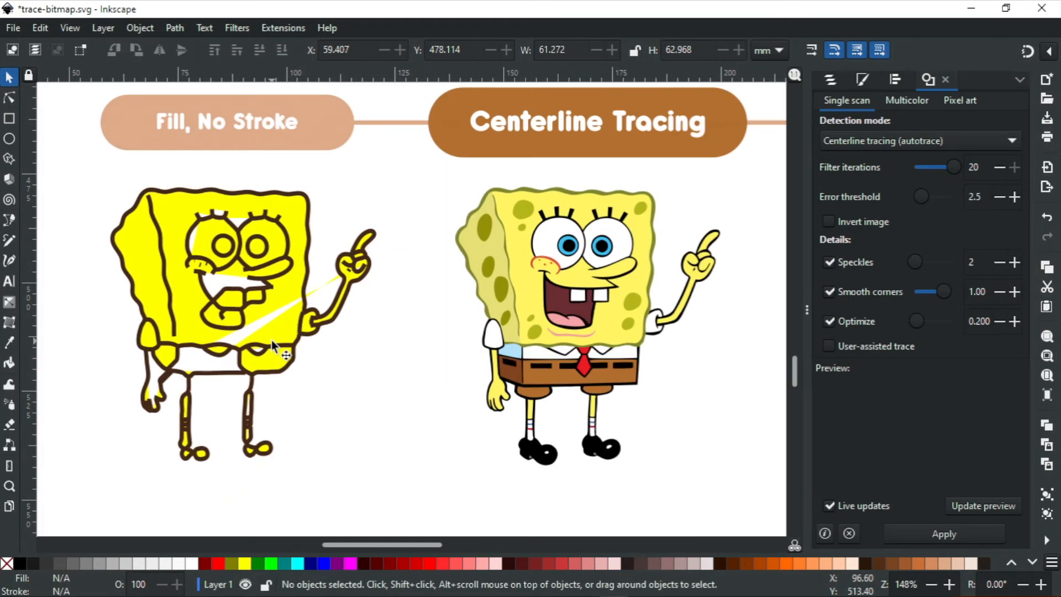
{"action": "scroll", "coordinate": [289, 311], "scroll_direction": "down", "scroll_amount": 2}
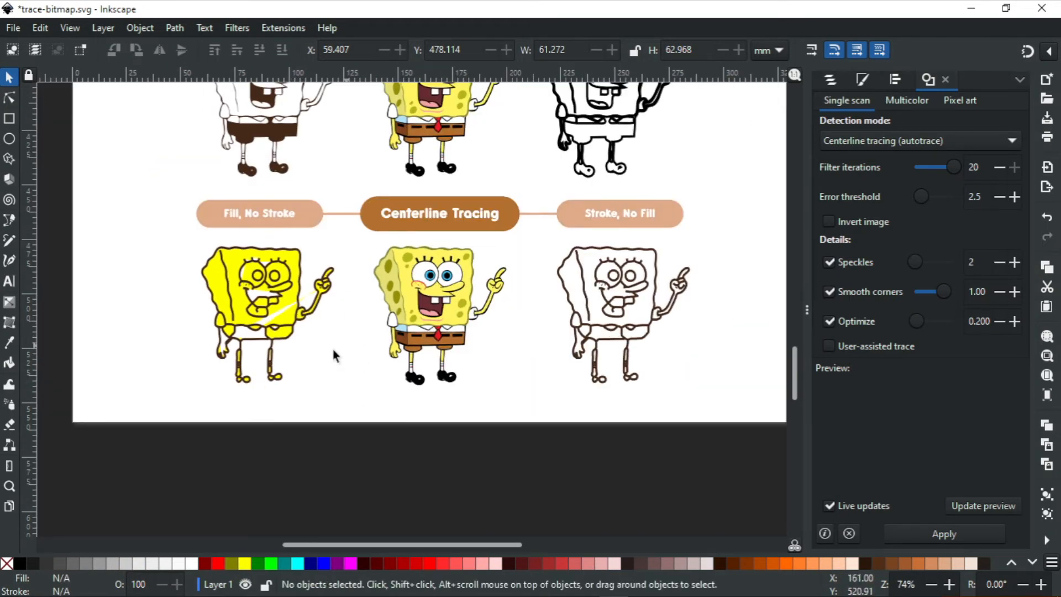
{"action": "left_click", "coordinate": [271, 367]}
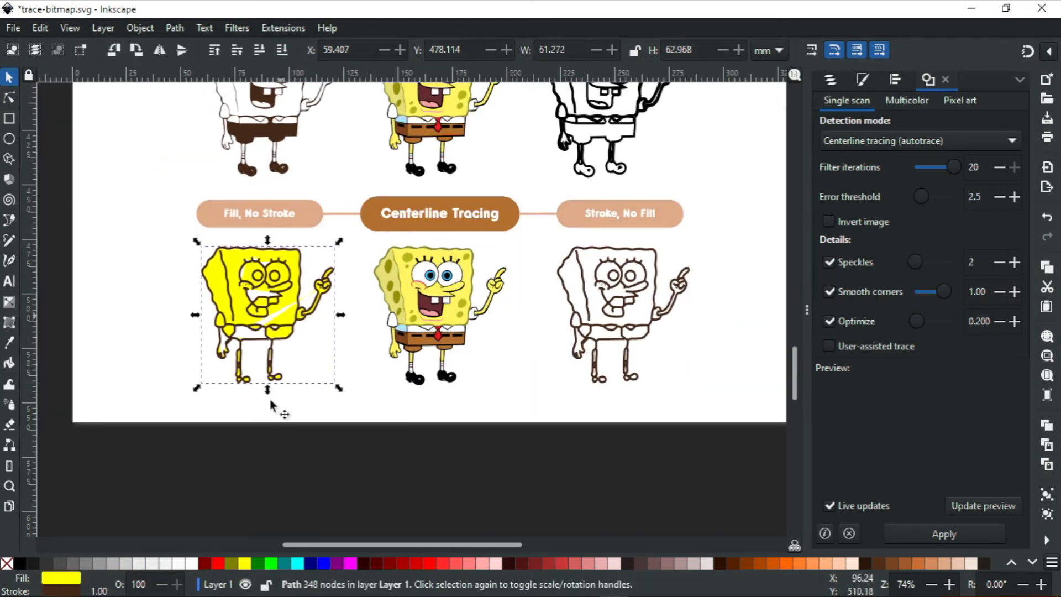
{"action": "left_click", "coordinate": [6, 564], "text": "shift"}
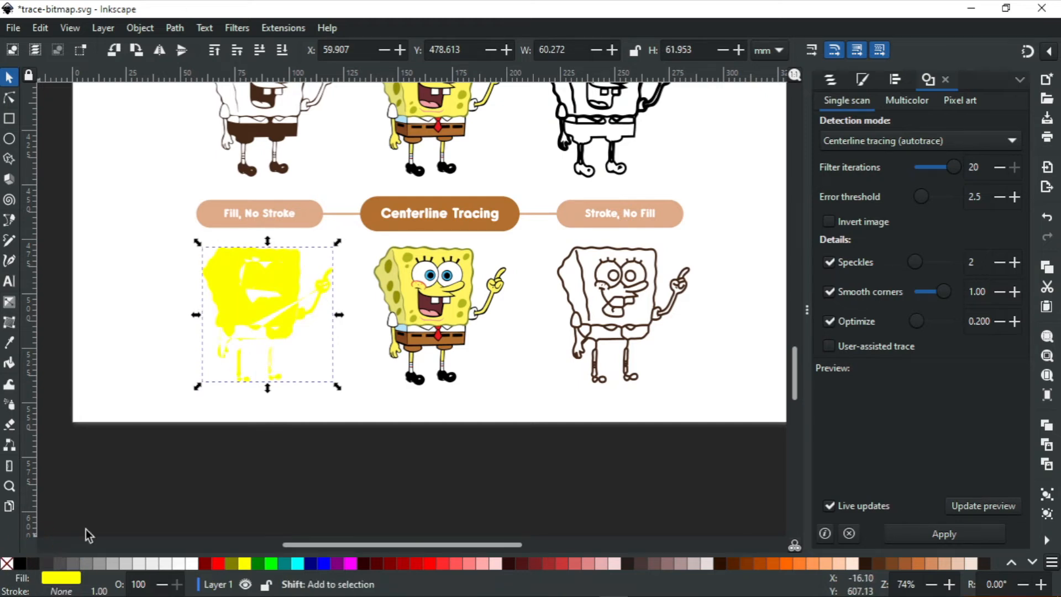
{"action": "left_click", "coordinate": [271, 446]}
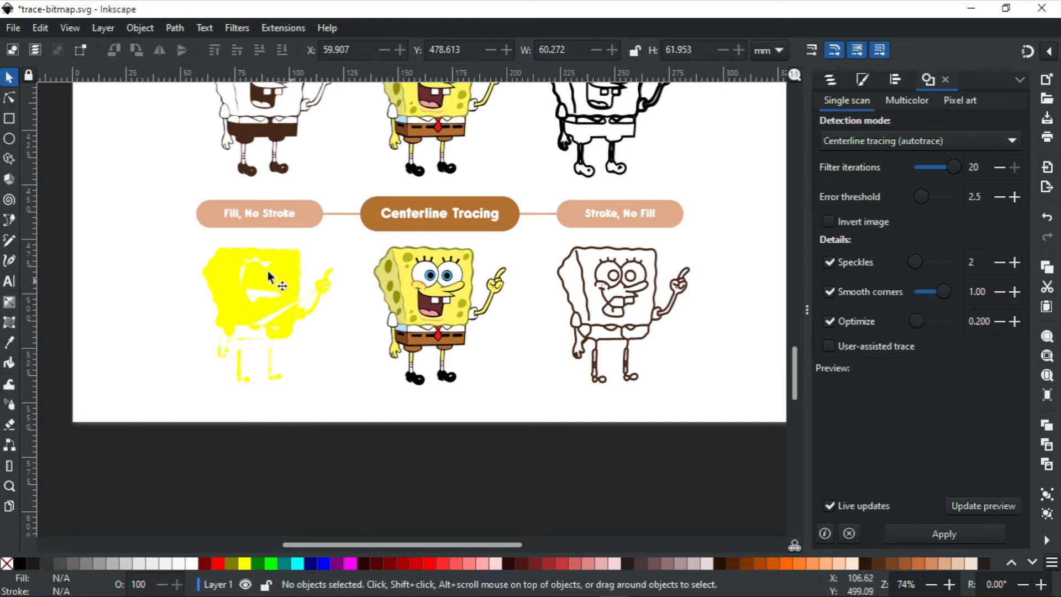
Compare the filled centerline trace with the stroked and filled traces in the Autotracing row.
{"action": "left_click", "coordinate": [280, 314]}
{"action": "scroll", "coordinate": [615, 324], "scroll_direction": "up", "scroll_amount": 8}
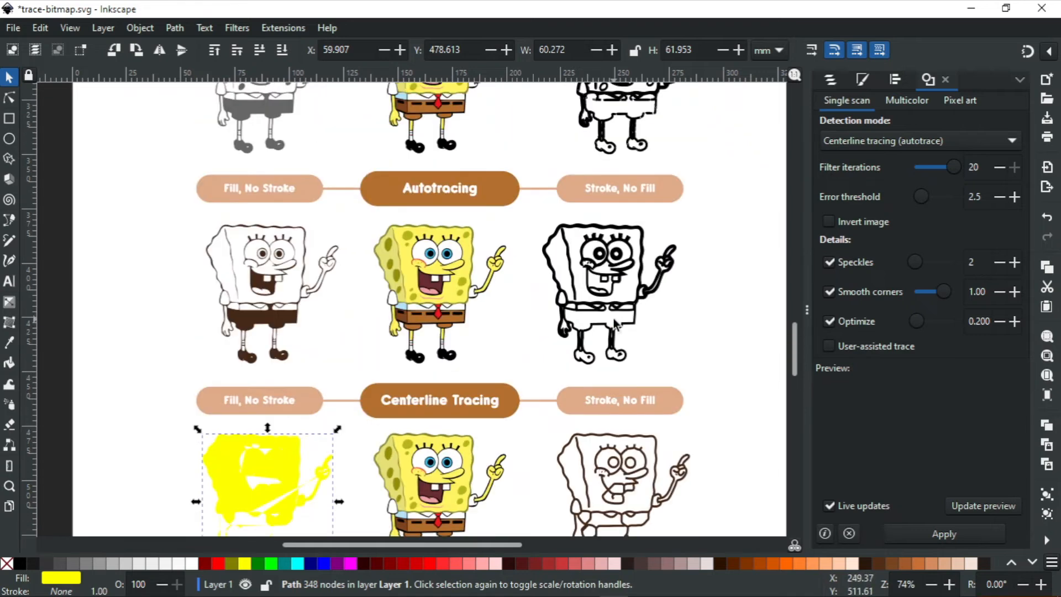
{"action": "left_click", "coordinate": [600, 271]}
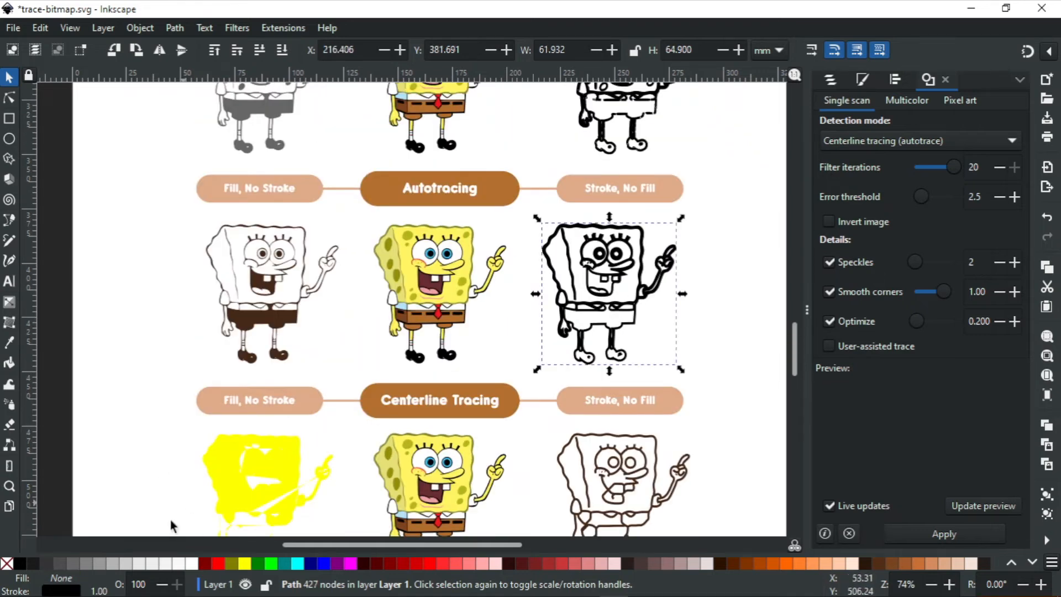
{"action": "left_click", "coordinate": [257, 283]}
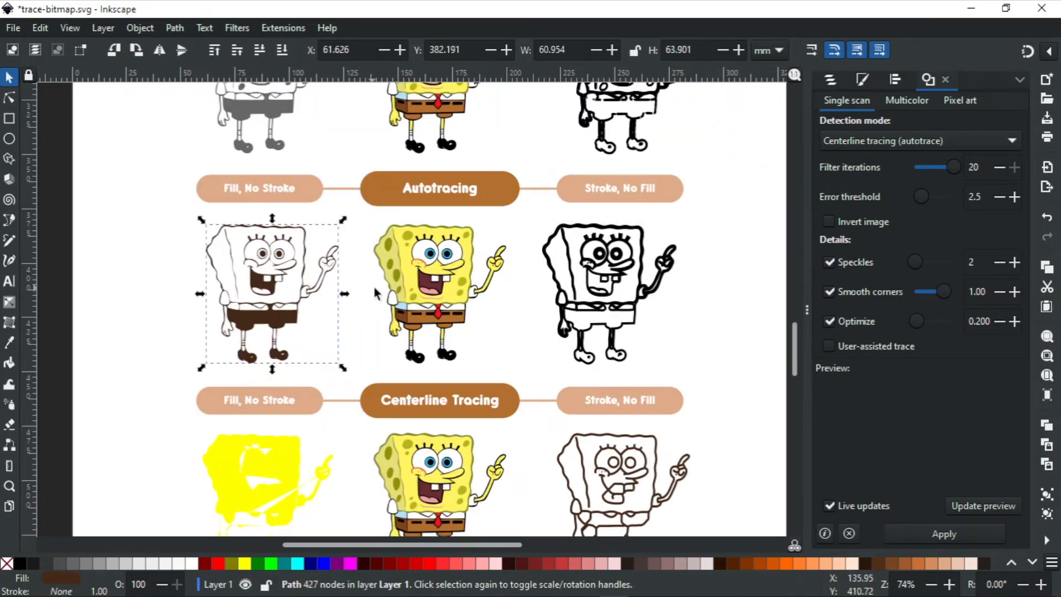
{"action": "scroll", "coordinate": [375, 293], "scroll_direction": "up", "scroll_amount": 13}
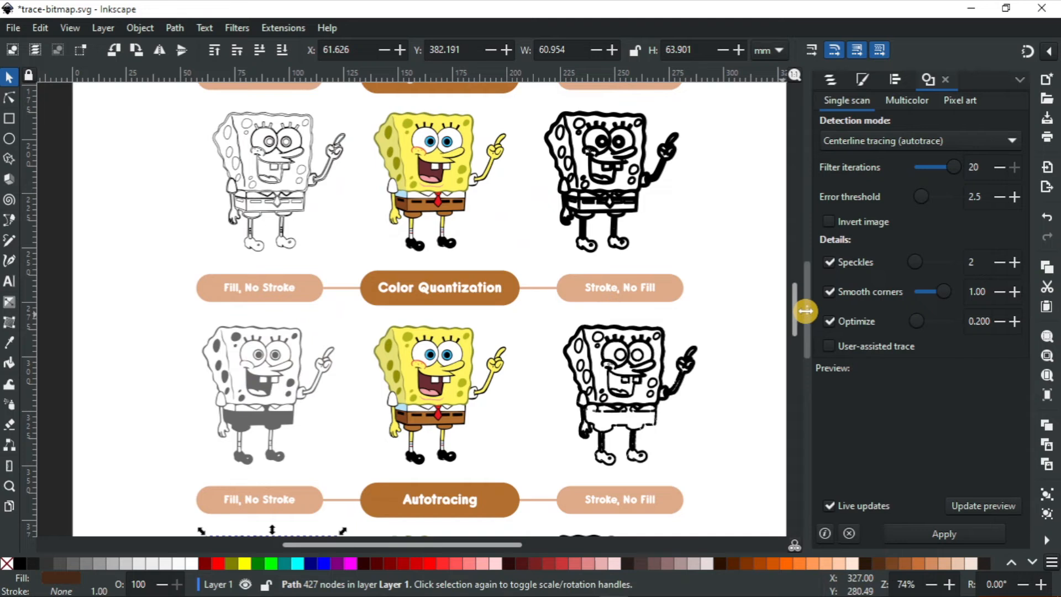
Collapse the Trace Bitmap dialog to widen the canvas and review the sheet's upper rows.
{"action": "left_click_drag", "start_coordinate": [805, 311], "coordinate": [1022, 310]}
{"action": "scroll", "coordinate": [680, 308], "scroll_direction": "up", "scroll_amount": 10}
{"action": "left_click", "coordinate": [493, 266]}
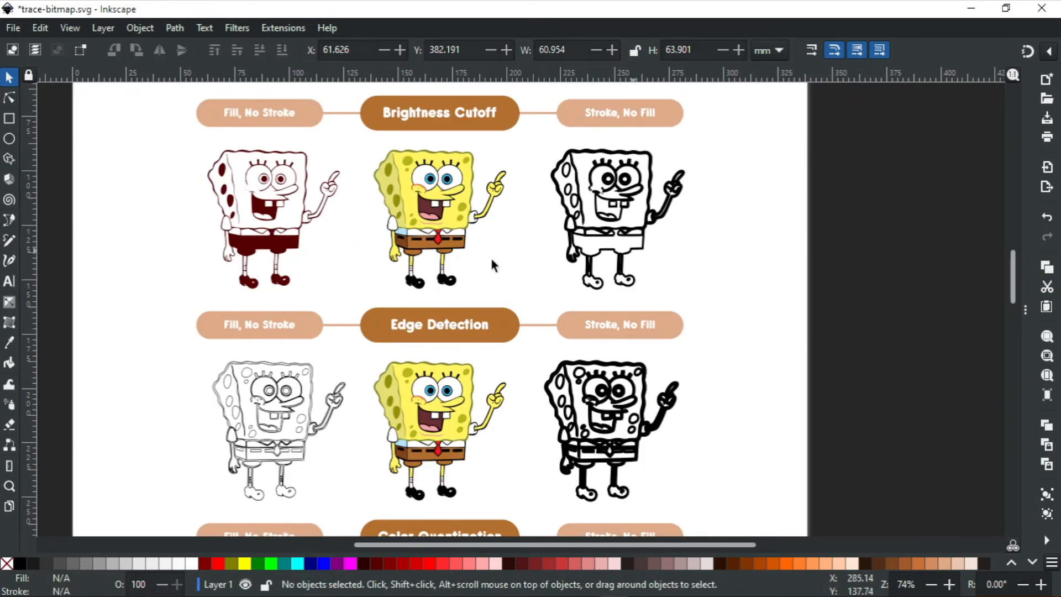
{"action": "left_click_drag", "start_coordinate": [495, 257], "coordinate": [548, 271]}
Sample the body yellow #fff463 from the Color Quantization image onto that row's filled trace, and undo the trace's recoloring.
{"action": "left_click", "coordinate": [346, 241]}
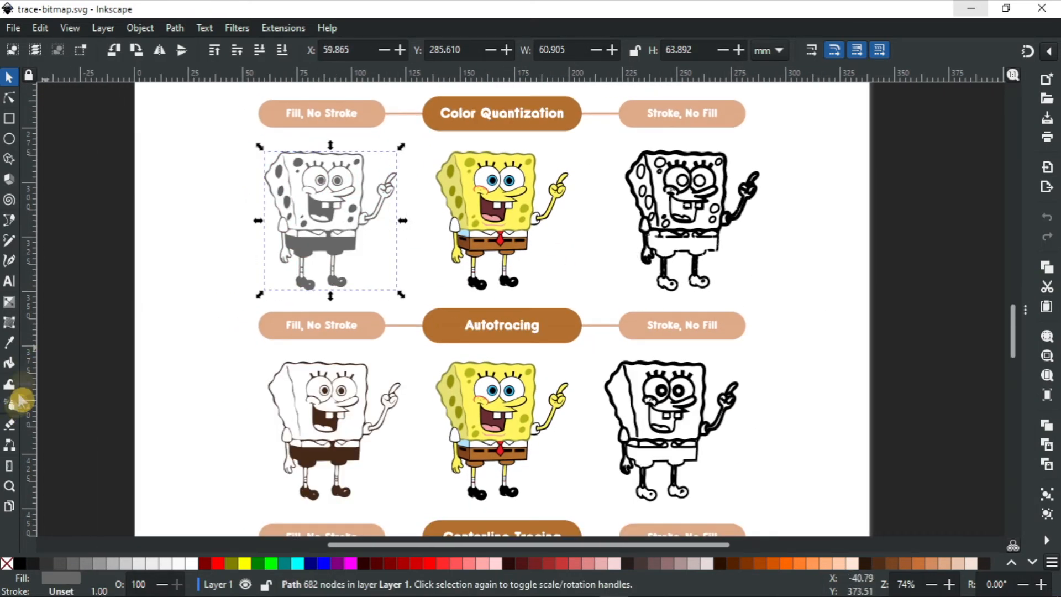
{"action": "left_click", "coordinate": [10, 363]}
{"action": "left_click", "coordinate": [10, 343]}
{"action": "left_click_drag", "start_coordinate": [513, 215], "coordinate": [517, 216]}
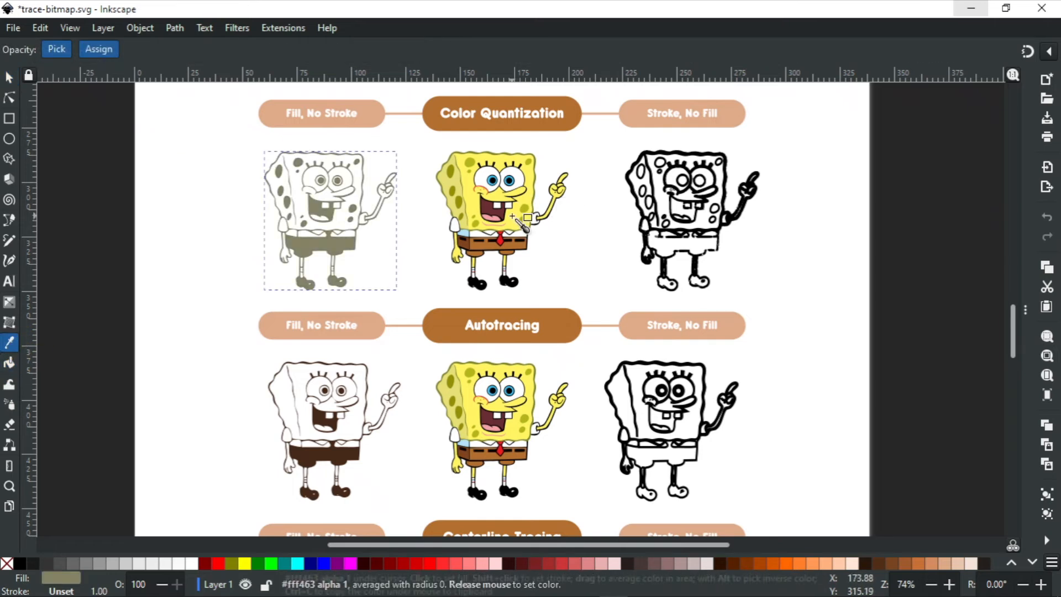
{"action": "key", "text": "ctrl+z"}
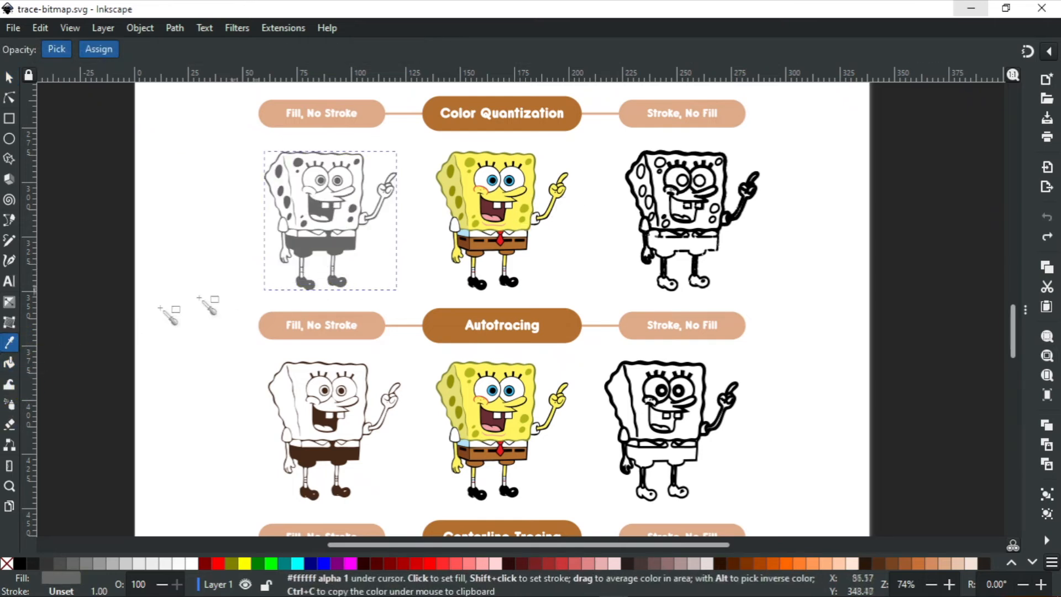
Bucket-fill the bodies of the filled traces in the Color Quantization and Autotracing rows with the sampled yellow.
{"action": "left_click", "coordinate": [10, 364]}
{"action": "left_click", "coordinate": [302, 195]}
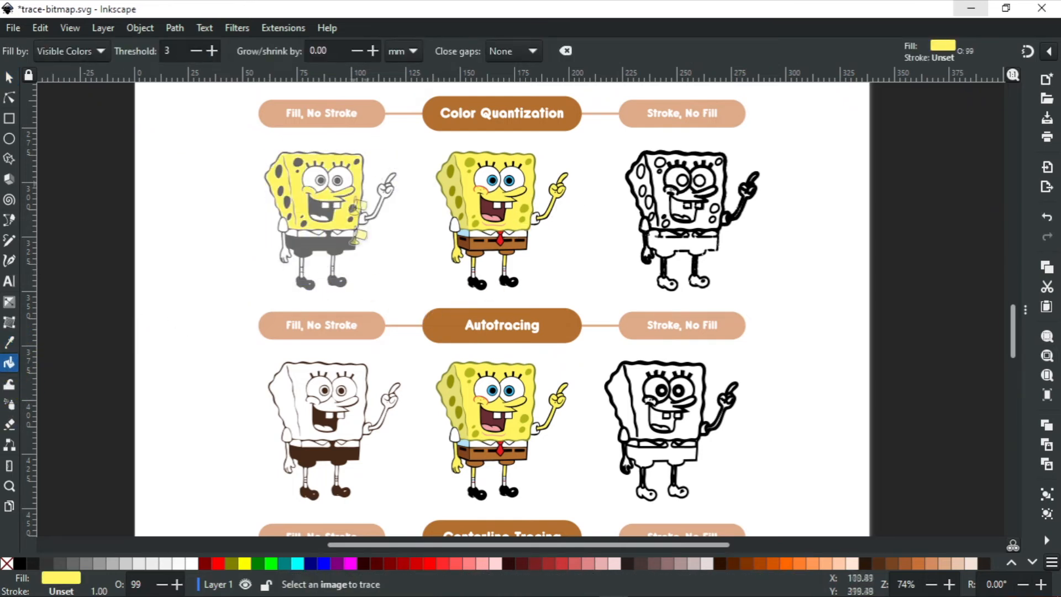
{"action": "left_click", "coordinate": [351, 412]}
Recolor the Color Quantization row's filled trace with the dark maroon sampled from the mouth of the row's original image.
{"action": "left_click", "coordinate": [9, 77]}
{"action": "left_click", "coordinate": [304, 213]}
{"action": "left_click", "coordinate": [304, 281]}
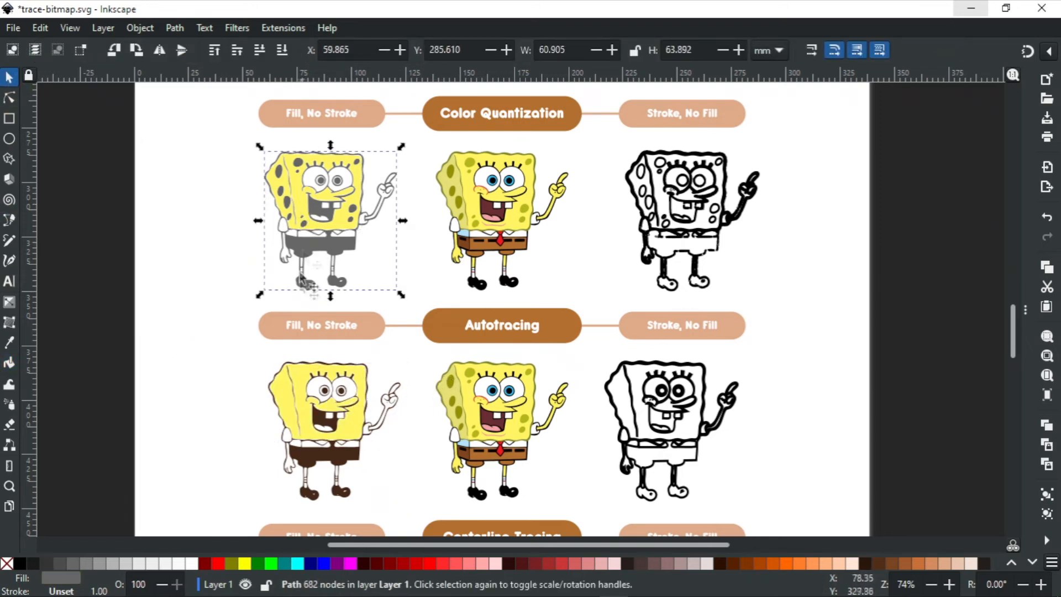
{"action": "key", "text": "d"}
{"action": "left_click", "coordinate": [478, 284], "text": "shift"}
{"action": "key", "text": "ctrl+z"}
{"action": "left_click", "coordinate": [475, 283]}
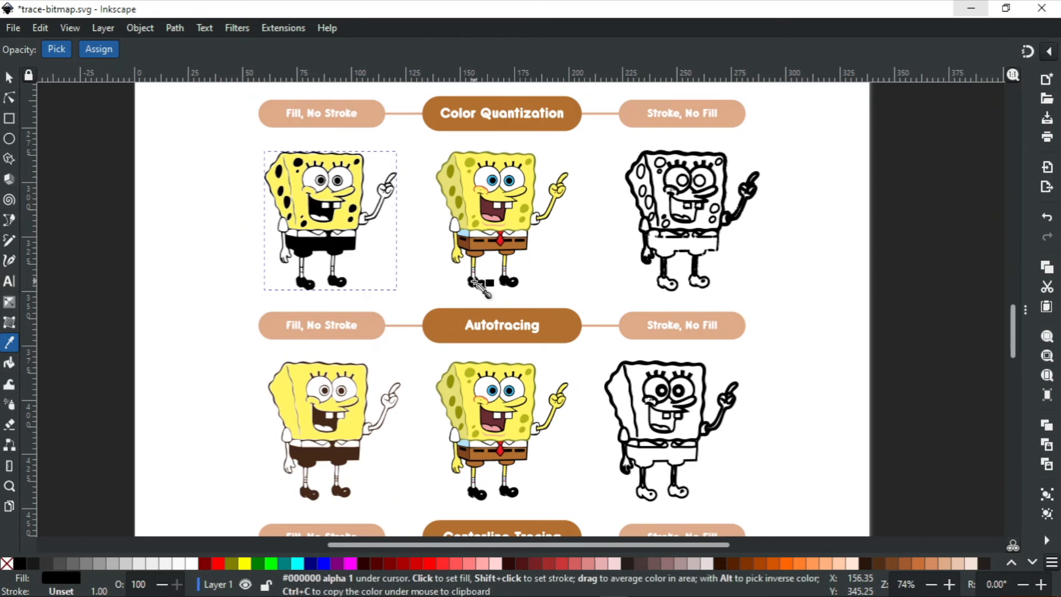
{"action": "left_click", "coordinate": [479, 220]}
{"action": "left_click", "coordinate": [492, 208]}
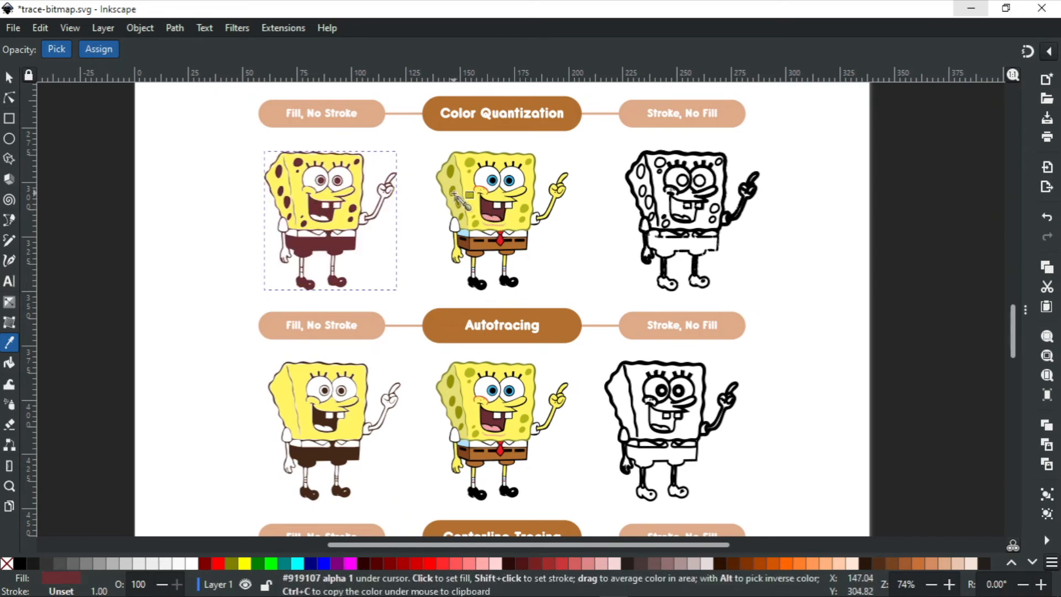
{"action": "key", "text": "s"}
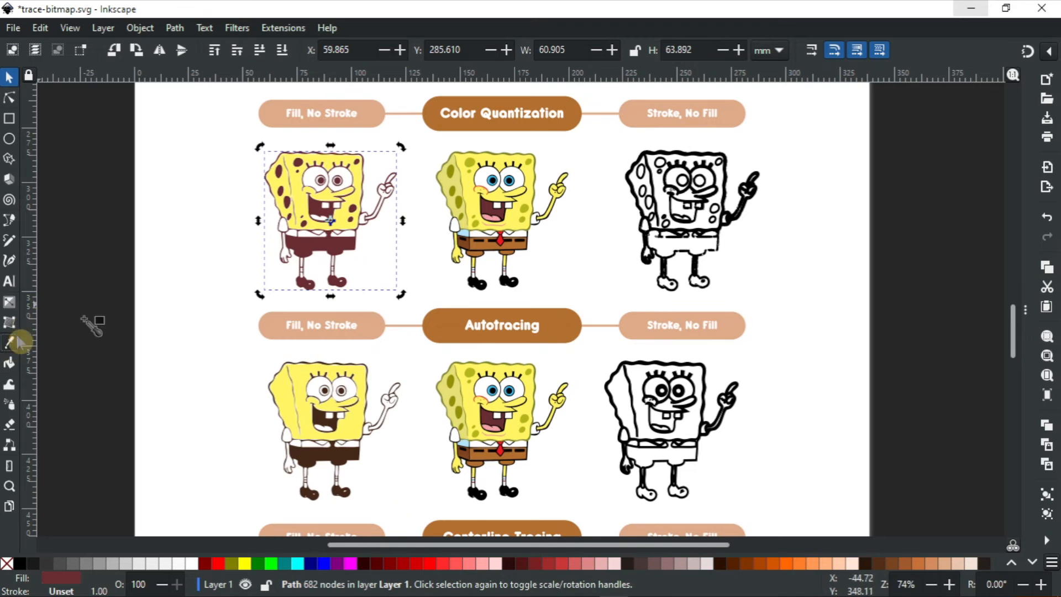
Sample the iris blue #3cc1f3 from the Color Quantization image and bucket-fill both irises of the filled trace with it.
{"action": "left_click", "coordinate": [9, 343]}
{"action": "scroll", "coordinate": [431, 171], "scroll_direction": "up", "scroll_amount": 2}
{"action": "scroll", "coordinate": [519, 164], "scroll_direction": "up", "scroll_amount": 1}
{"action": "left_click", "coordinate": [572, 200]}
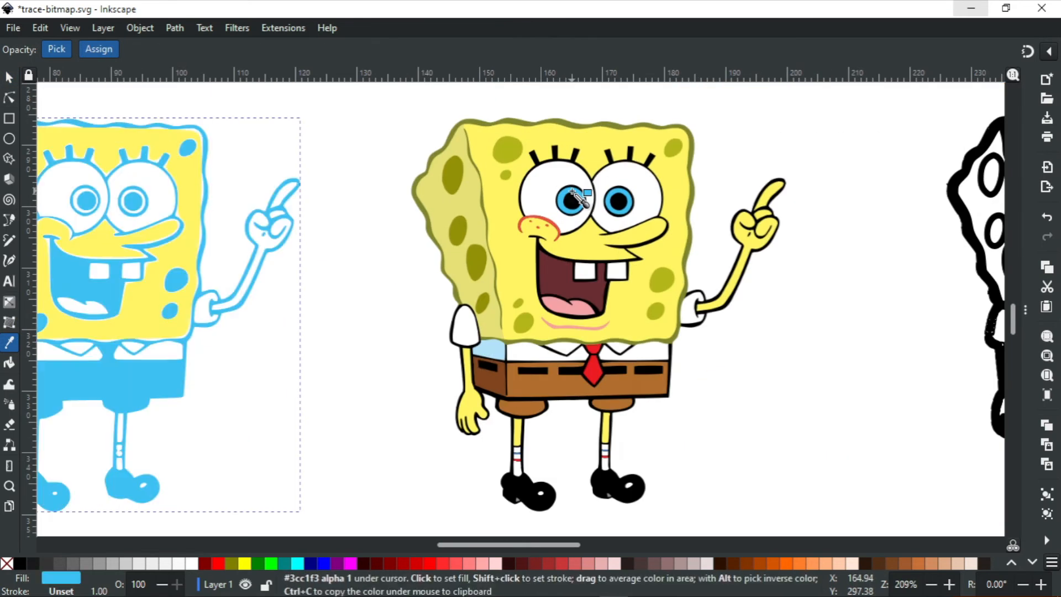
{"action": "left_click", "coordinate": [9, 364]}
{"action": "left_click", "coordinate": [122, 224]}
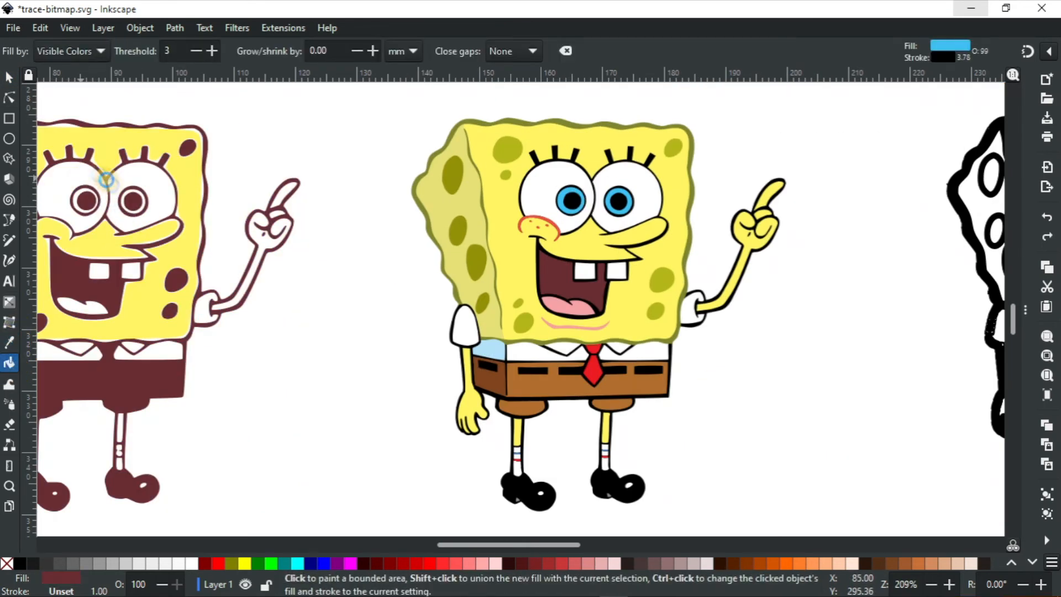
{"action": "scroll", "coordinate": [64, 177], "scroll_direction": "up", "scroll_amount": 3}
{"action": "left_click", "coordinate": [126, 173]}
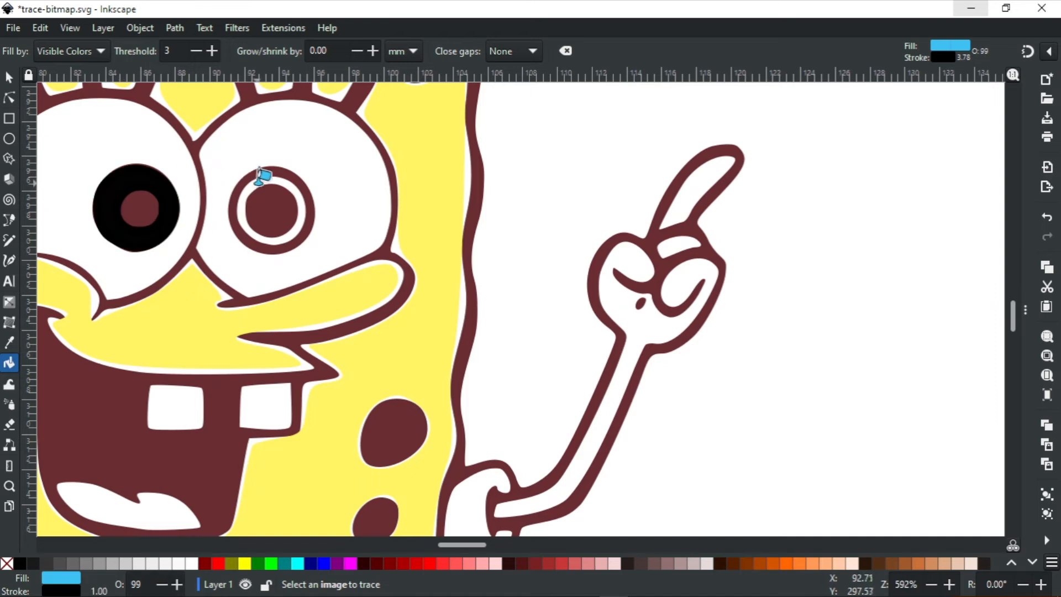
{"action": "left_click", "coordinate": [259, 176]}
Remove the stroke from both blue iris fills on the Color Quantization trace.
{"action": "key", "text": "s"}
{"action": "left_click", "coordinate": [107, 213], "text": "shift"}
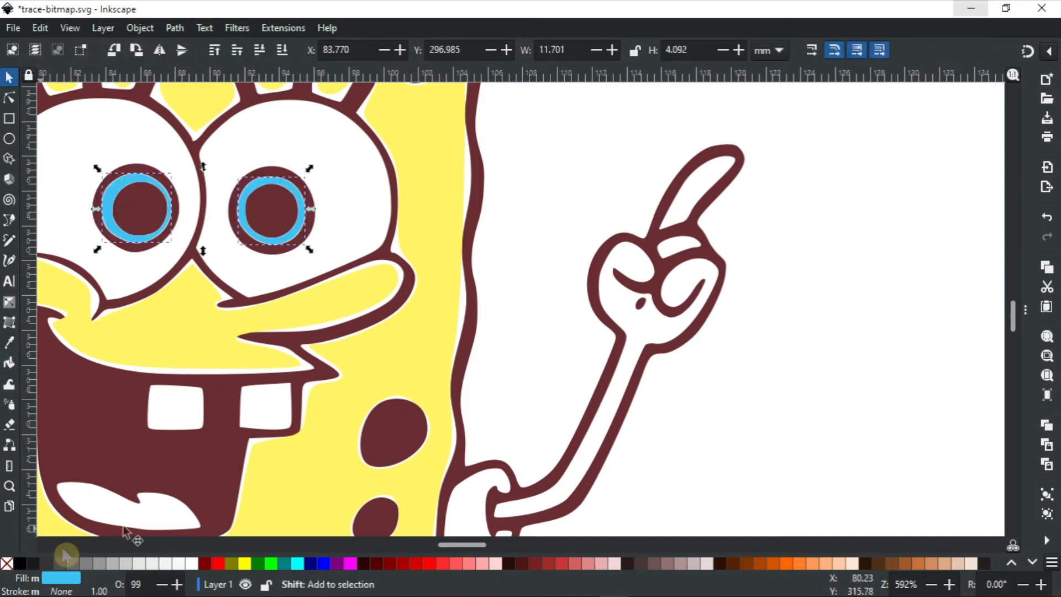
{"action": "left_click", "coordinate": [502, 200]}
Sample the body yellow and bucket-fill the arms, hands and legs of the Color Quantization row's filled trace.
{"action": "scroll", "coordinate": [502, 200], "scroll_direction": "down", "scroll_amount": 4}
{"action": "scroll", "coordinate": [458, 297], "scroll_direction": "down", "scroll_amount": 3}
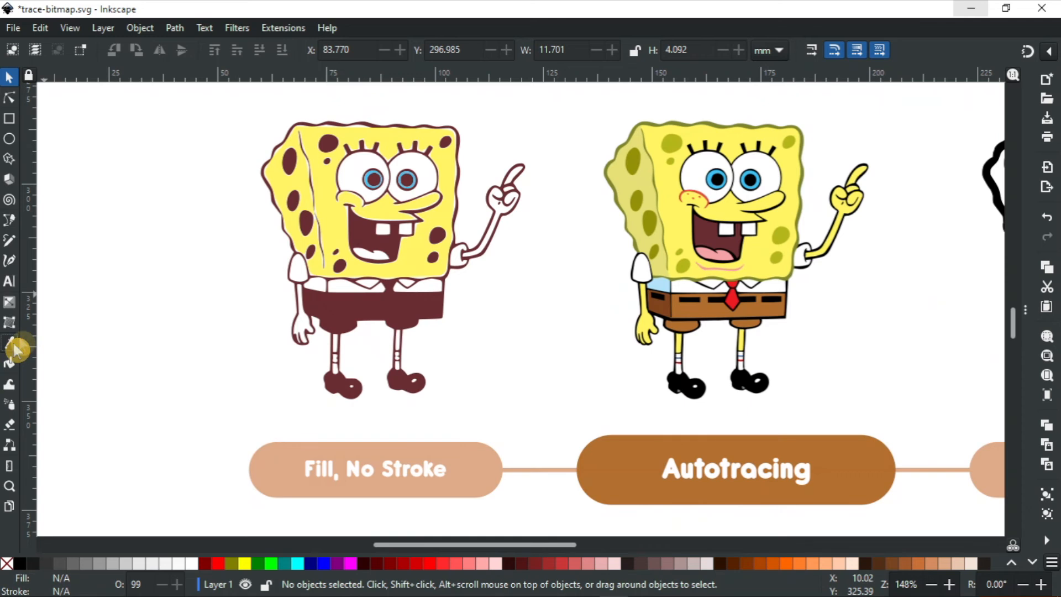
{"action": "left_click", "coordinate": [6, 344]}
{"action": "left_click", "coordinate": [10, 362]}
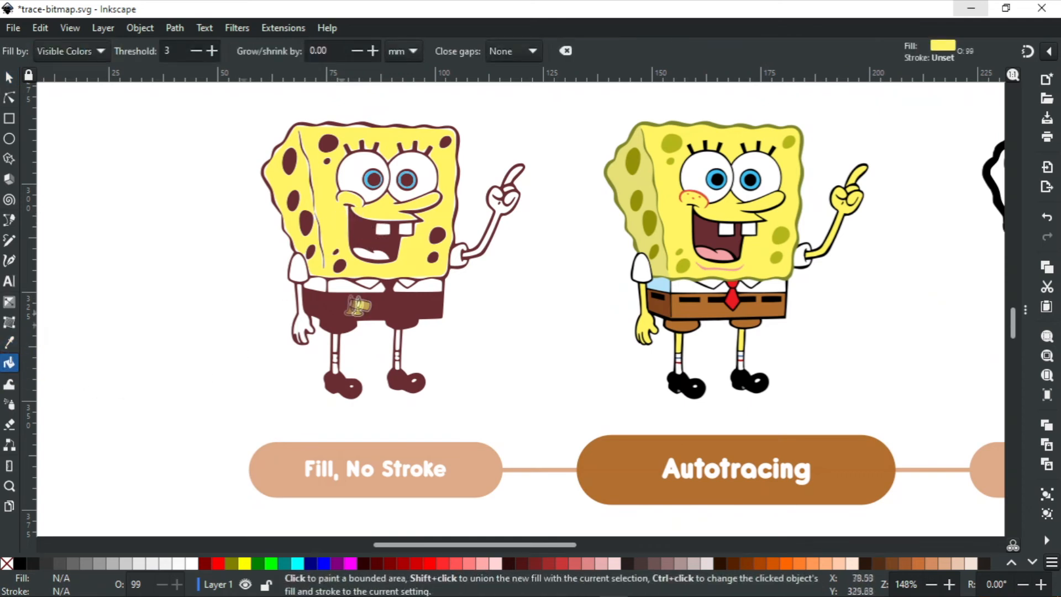
{"action": "left_click", "coordinate": [336, 336]}
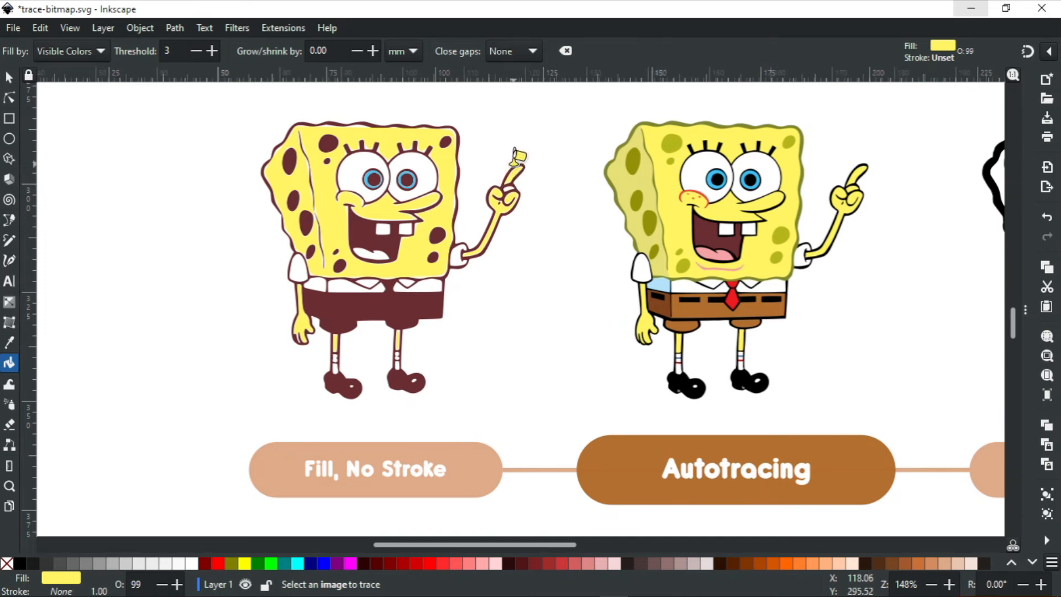
{"action": "scroll", "coordinate": [515, 166], "scroll_direction": "up", "scroll_amount": 3}
{"action": "scroll", "coordinate": [564, 198], "scroll_direction": "down", "scroll_amount": 3}
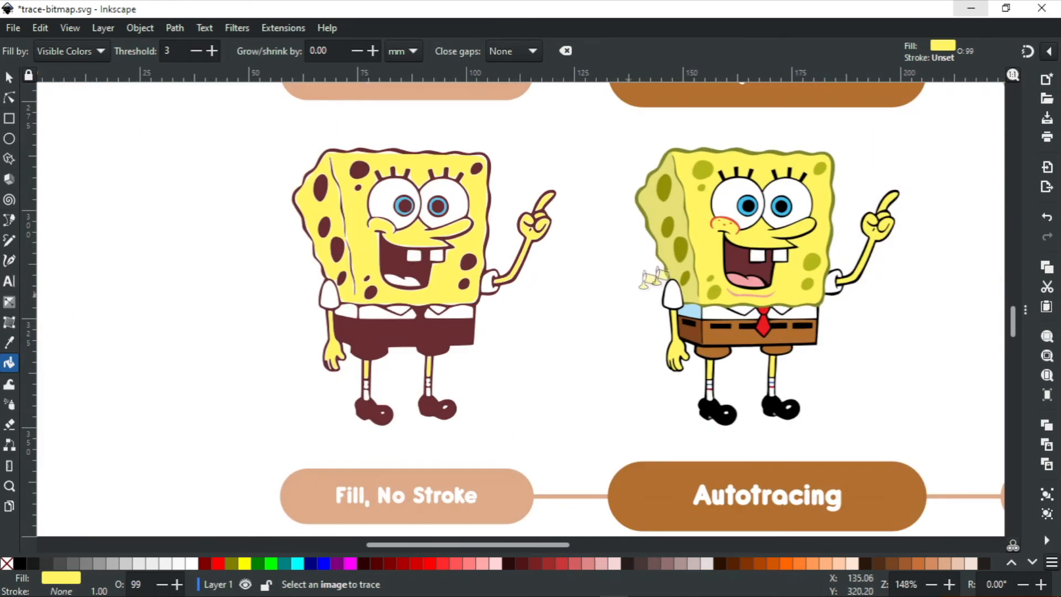
Bucket-fill the arms, hands and legs of the Autotracing row's filled trace with the same yellow.
{"action": "scroll", "coordinate": [604, 292], "scroll_direction": "down", "scroll_amount": 10}
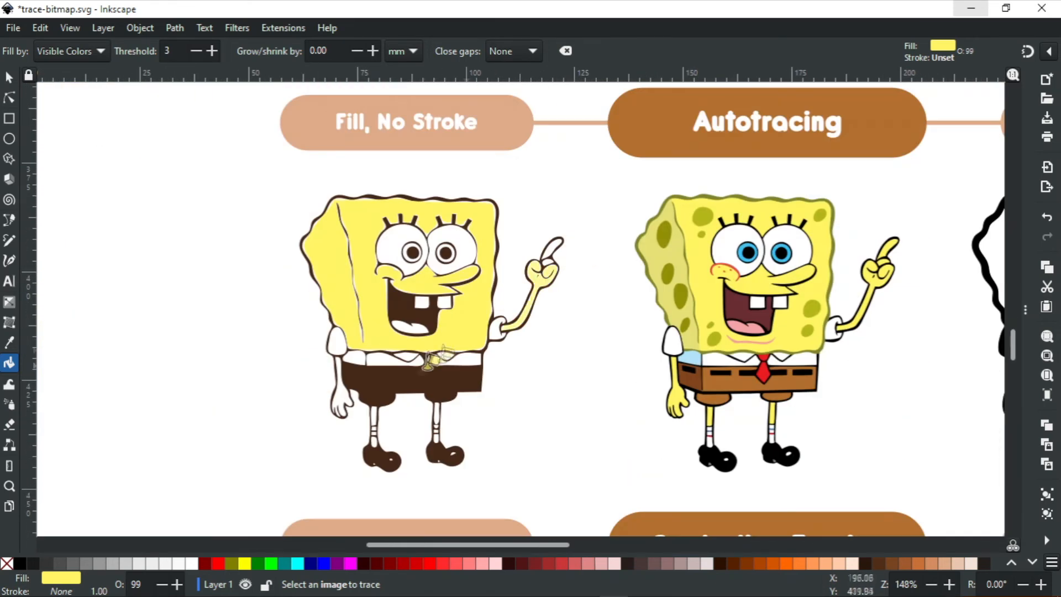
{"action": "left_click", "coordinate": [341, 390]}
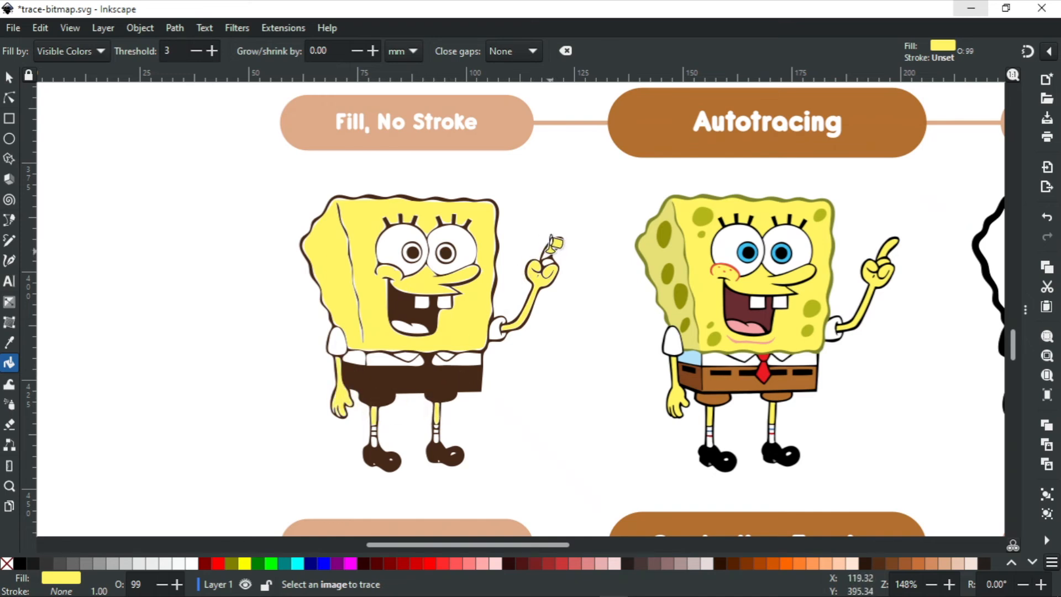
{"action": "scroll", "coordinate": [471, 290], "scroll_direction": "down", "scroll_amount": 15}
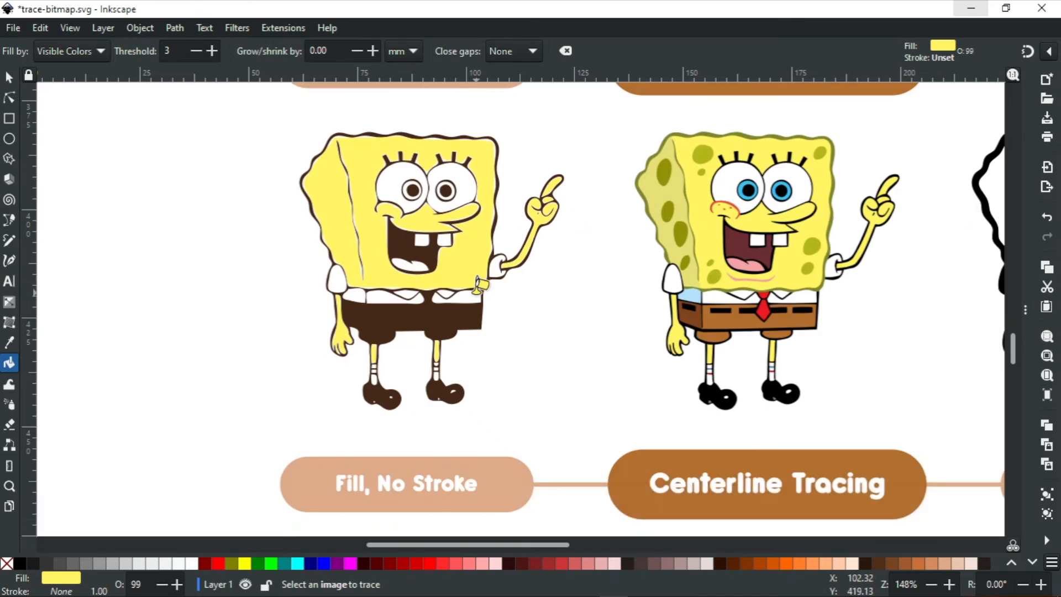
Sample the iris blue from the Color Quantization image and bucket-fill both irises of the Autotracing row's filled trace.
{"action": "scroll", "coordinate": [476, 283], "scroll_direction": "up", "scroll_amount": 20}
{"action": "scroll", "coordinate": [480, 284], "scroll_direction": "up", "scroll_amount": 10}
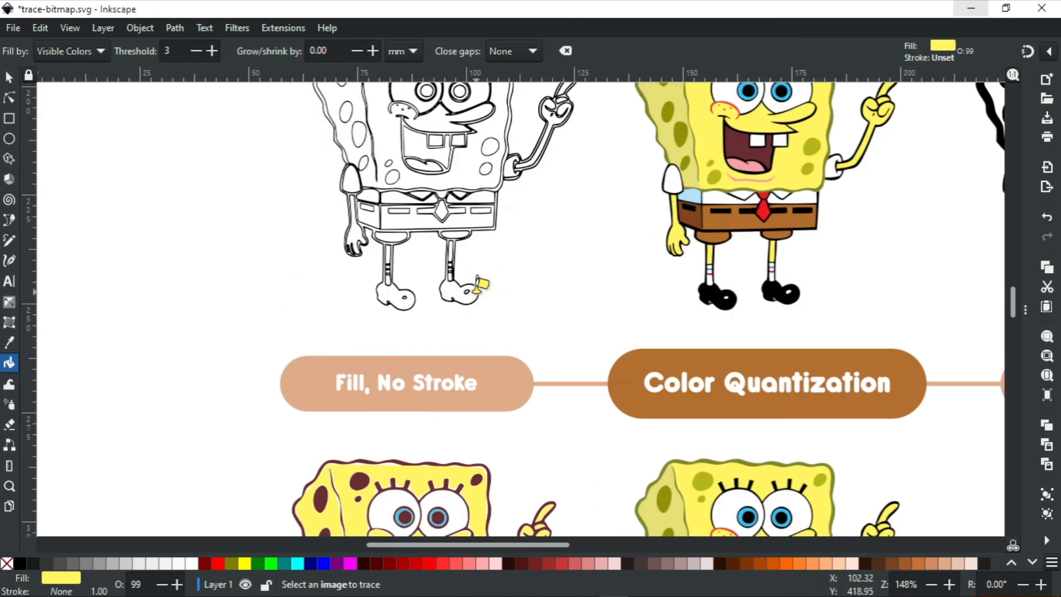
{"action": "scroll", "coordinate": [354, 309], "scroll_direction": "down", "scroll_amount": 15}
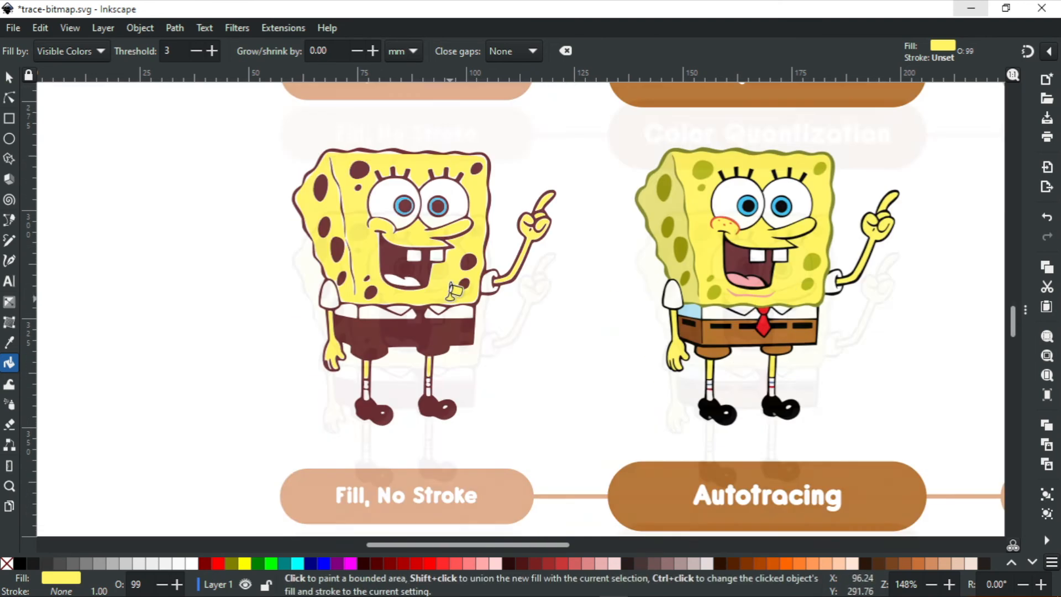
{"action": "left_click", "coordinate": [10, 343]}
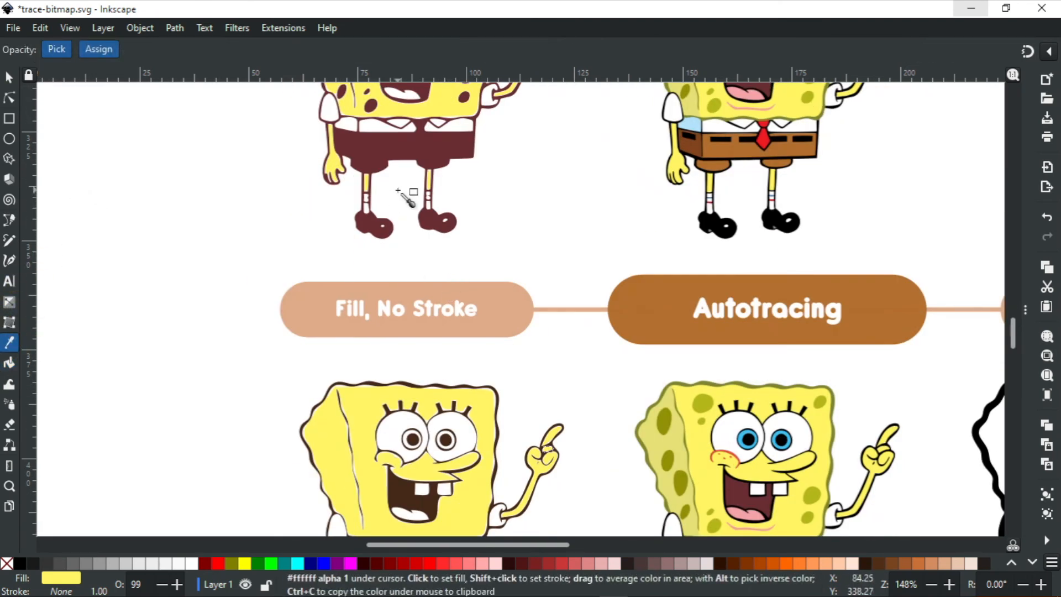
{"action": "scroll", "coordinate": [427, 202], "scroll_direction": "up", "scroll_amount": 5}
{"action": "left_click", "coordinate": [750, 206]}
{"action": "scroll", "coordinate": [750, 206], "scroll_direction": "down", "scroll_amount": 5}
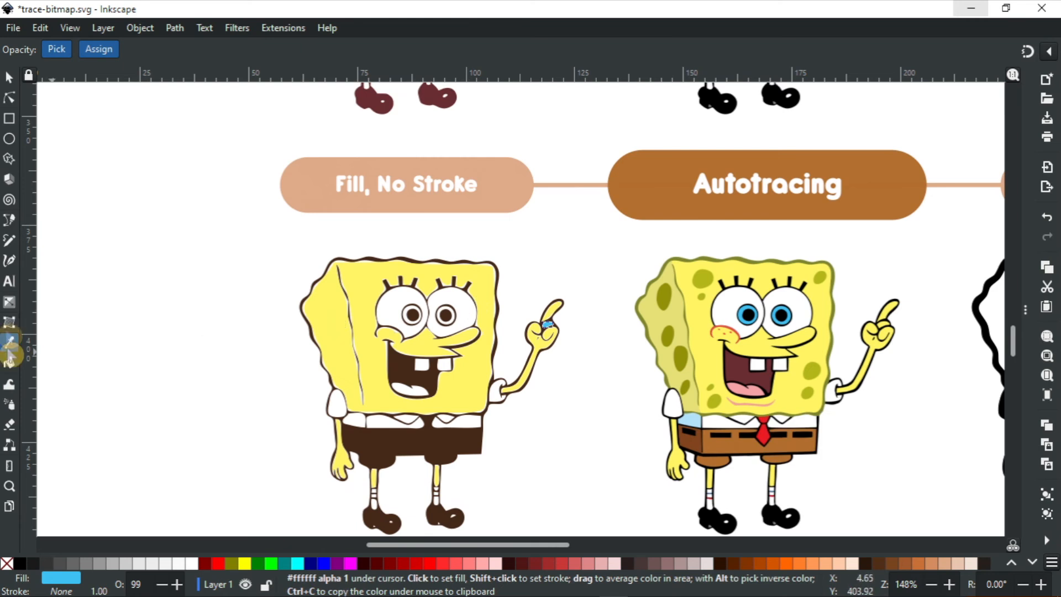
{"action": "left_click", "coordinate": [10, 362]}
{"action": "scroll", "coordinate": [424, 301], "scroll_direction": "up", "scroll_amount": 3}
{"action": "left_click", "coordinate": [393, 313]}
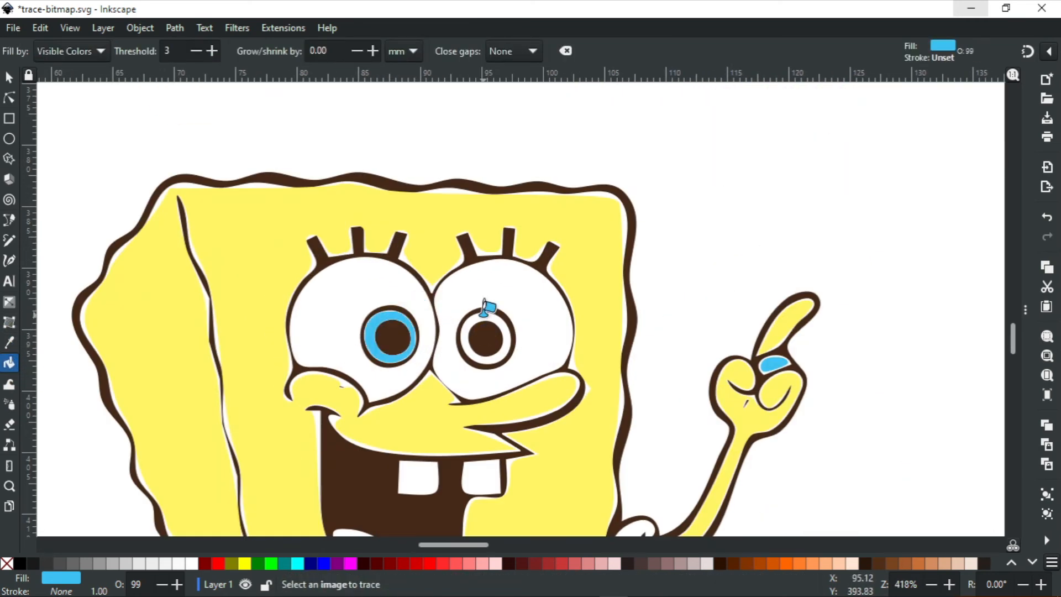
{"action": "left_click", "coordinate": [485, 312]}
Recolor the blue-filled finger of the Autotracing trace's raised hand with the yellow sampled from the adjacent finger.
{"action": "key", "text": "s"}
{"action": "left_click", "coordinate": [771, 362]}
{"action": "key", "text": "d"}
{"action": "left_click", "coordinate": [791, 324]}
{"action": "key", "text": "s"}
{"action": "key", "text": "Escape"}
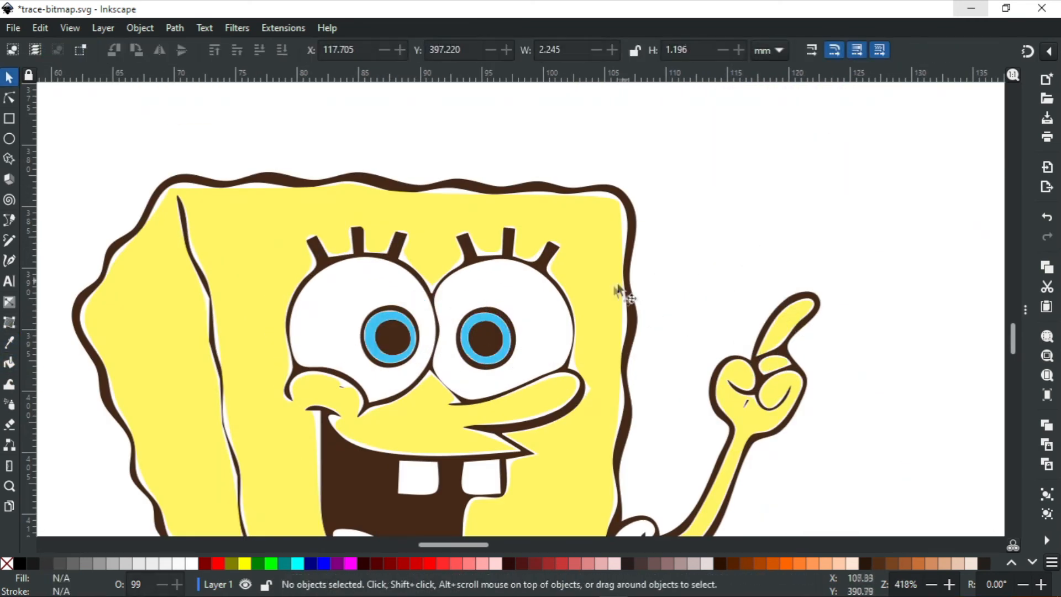
Sample the tongue pink #f6a3a5 and bucket-fill the tongues of the filled traces in the Autotracing and Brightness Cutoff rows.
{"action": "scroll", "coordinate": [470, 332], "scroll_direction": "down", "scroll_amount": 4}
{"action": "scroll", "coordinate": [440, 337], "scroll_direction": "down", "scroll_amount": 2}
{"action": "left_click", "coordinate": [9, 350]}
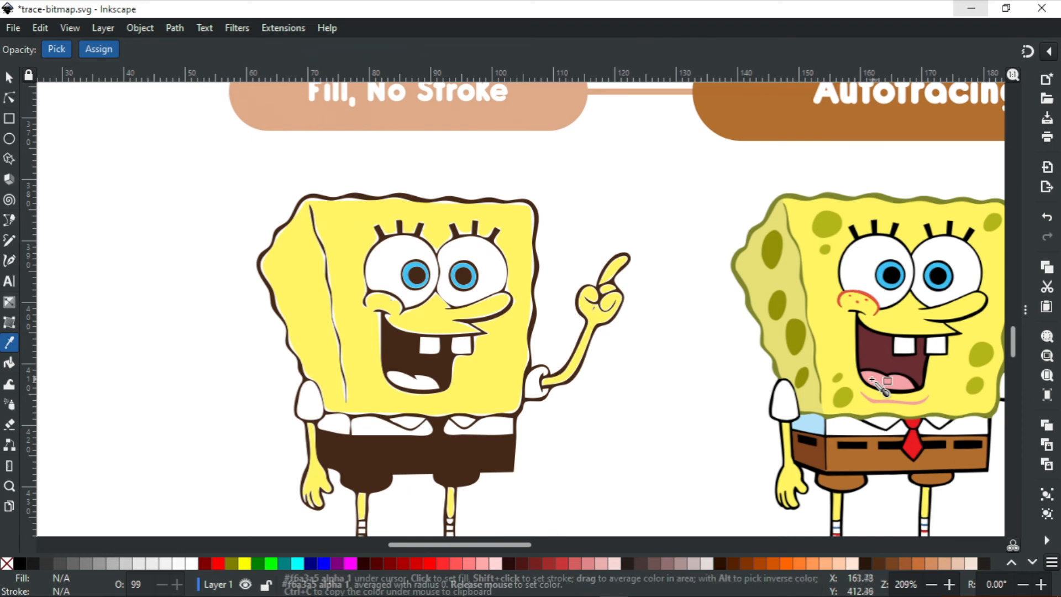
{"action": "left_click", "coordinate": [9, 363]}
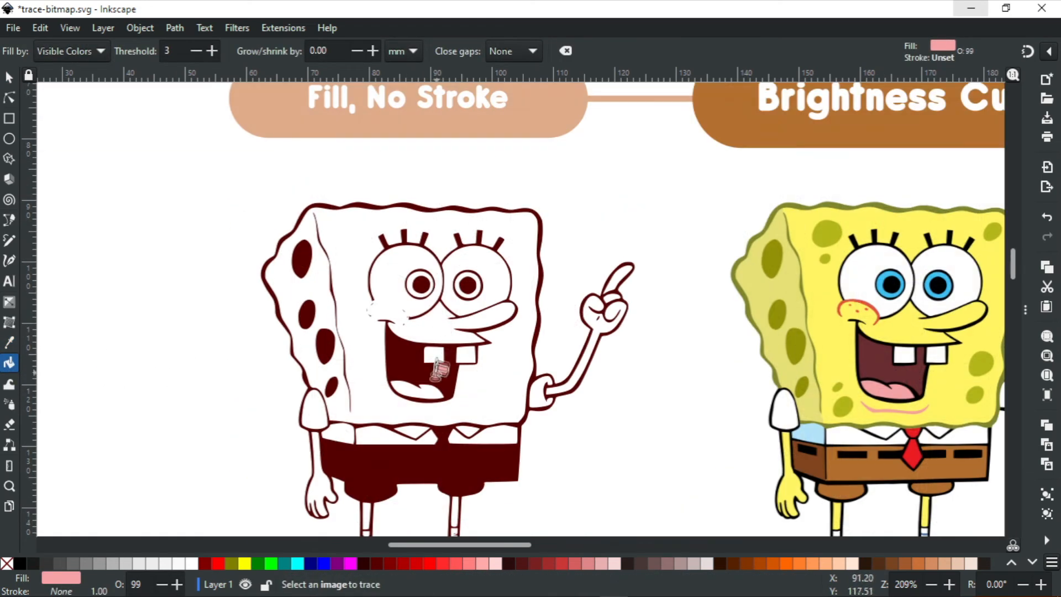
{"action": "left_click", "coordinate": [423, 390]}
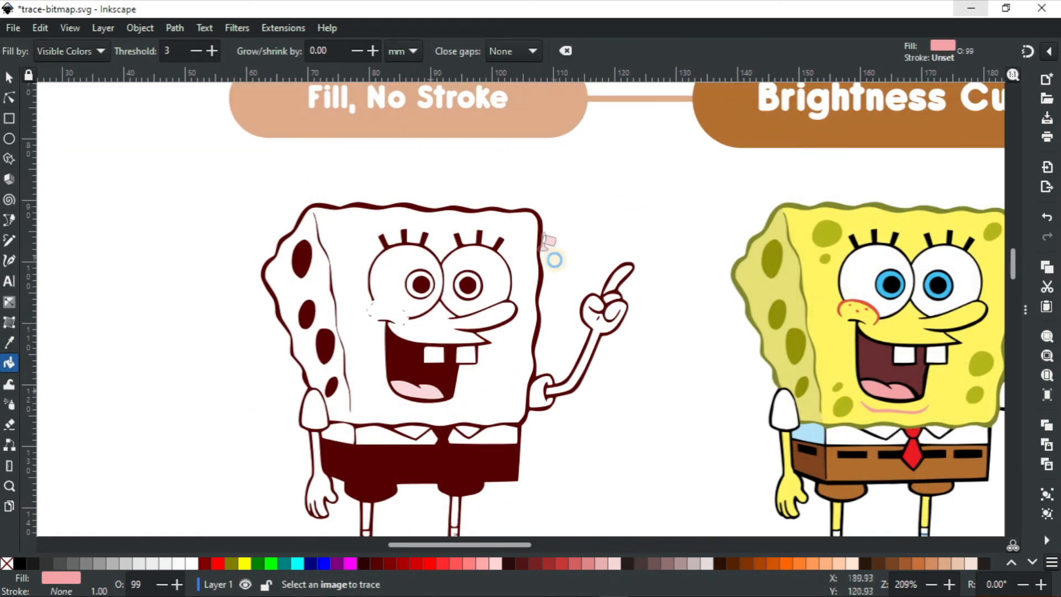
Sample the body yellow from the Brightness Cutoff image and undo the recoloring of the trace's pink tongue fill.
{"action": "left_click", "coordinate": [9, 342]}
{"action": "left_click", "coordinate": [832, 420]}
{"action": "key", "text": "ctrl+z"}
{"action": "left_click", "coordinate": [9, 362]}
Try to bucket-fill the body of the Brightness Cutoff row's filled trace with the sampled yellow.
{"action": "left_click", "coordinate": [367, 293]}
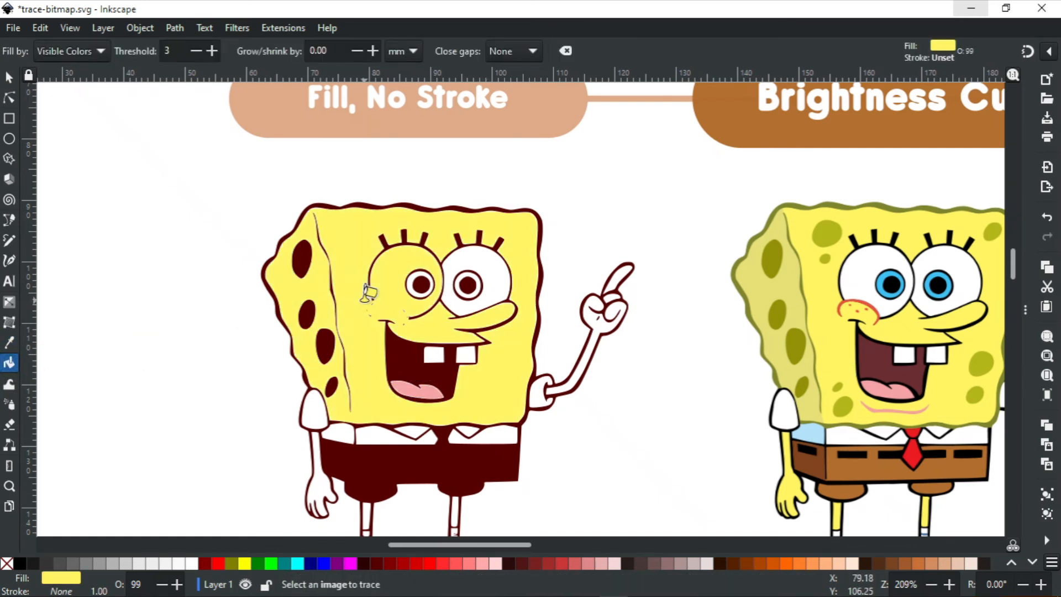
{"action": "scroll", "coordinate": [366, 396], "scroll_direction": "down", "scroll_amount": 3}
{"action": "key", "text": "ctrl+z"}
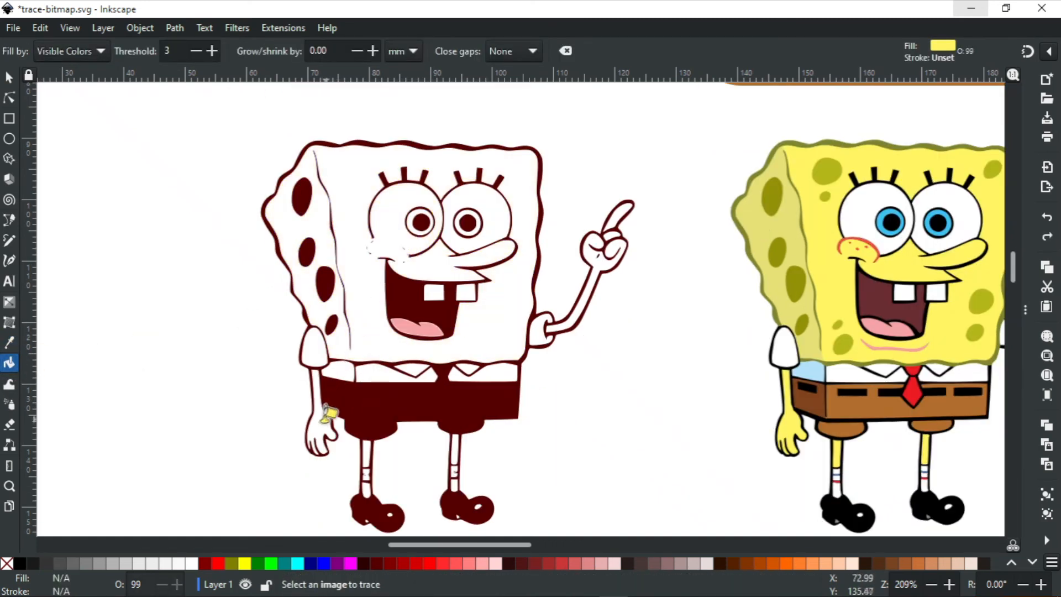
Bucket-fill both arms and hands of the Brightness Cutoff row's filled trace with the sampled yellow.
{"action": "left_click", "coordinate": [320, 420]}
{"action": "left_click", "coordinate": [603, 255]}
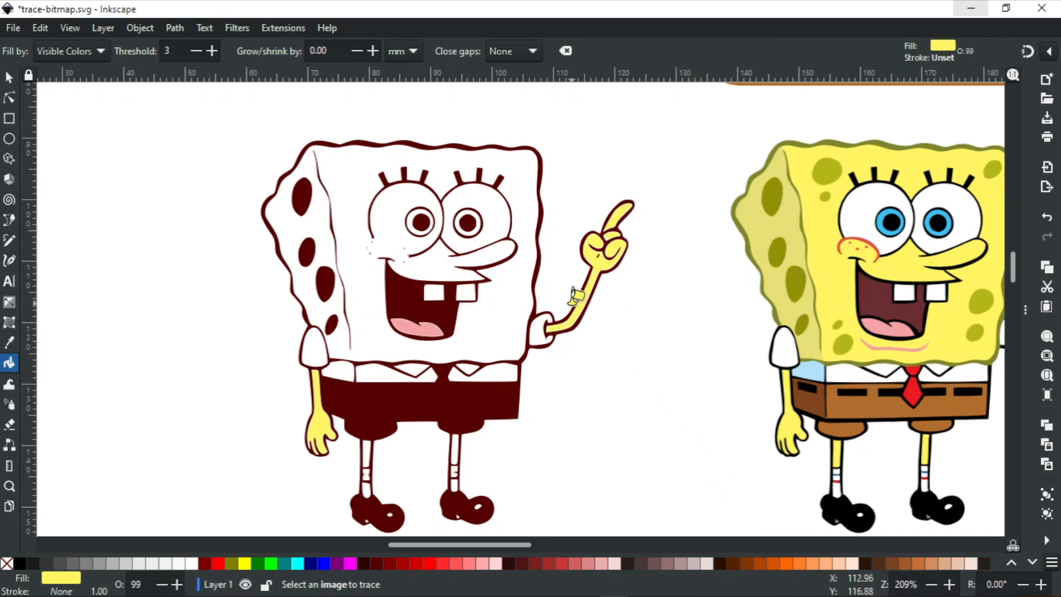
Sample the iris blue from the Brightness Cutoff image and bucket-fill both irises of the row's filled trace.
{"action": "left_click", "coordinate": [9, 343]}
{"action": "left_click", "coordinate": [892, 214]}
{"action": "key", "text": "ctrl+z"}
{"action": "left_click", "coordinate": [9, 363]}
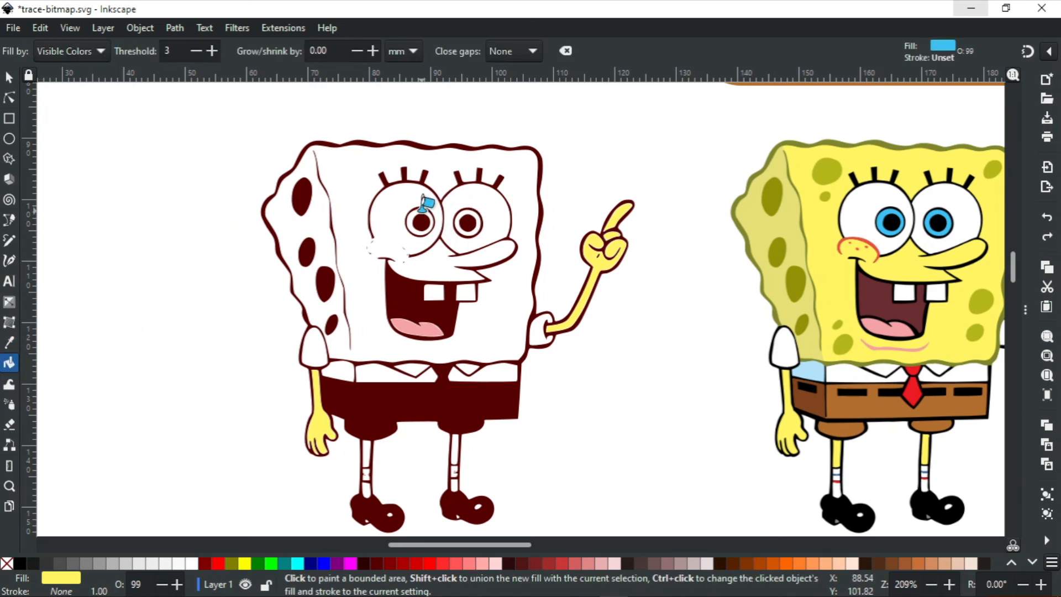
{"action": "left_click", "coordinate": [422, 210]}
{"action": "left_click", "coordinate": [469, 212]}
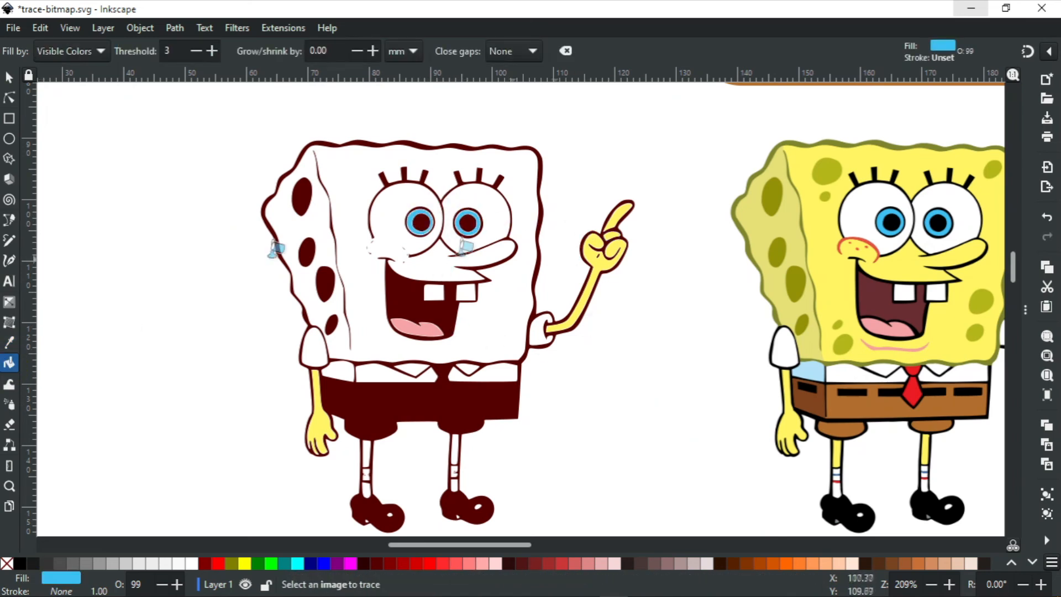
Set the paint bucket threshold to 1 and fill the Brightness Cutoff trace's body and legs with the yellow sampled from the original image.
{"action": "left_click", "coordinate": [8, 342]}
{"action": "left_click", "coordinate": [851, 288]}
{"action": "left_click", "coordinate": [9, 363]}
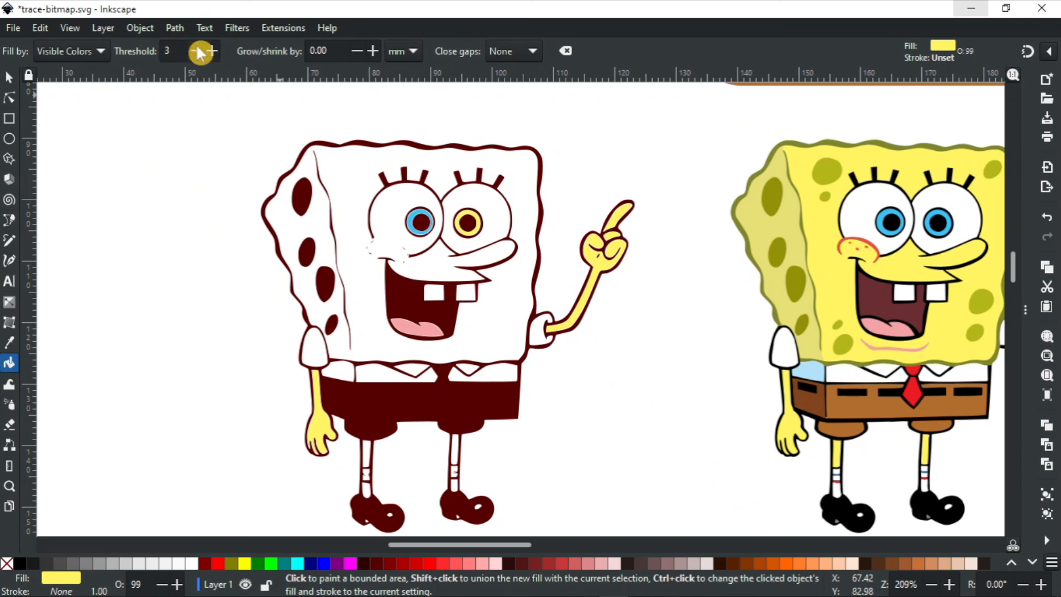
{"action": "left_click", "coordinate": [351, 237]}
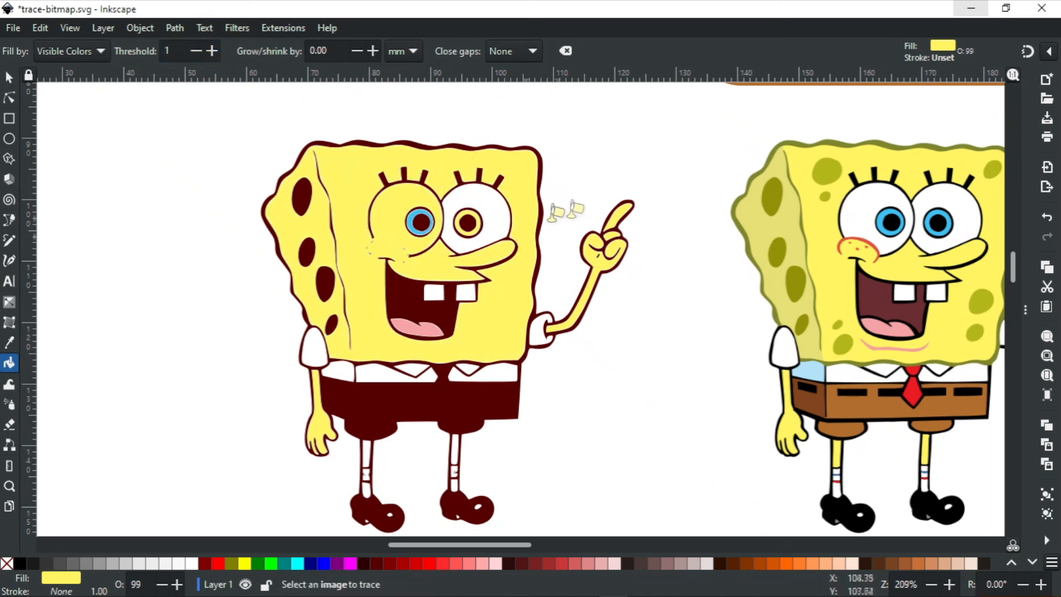
{"action": "scroll", "coordinate": [579, 203], "scroll_direction": "down", "scroll_amount": 1}
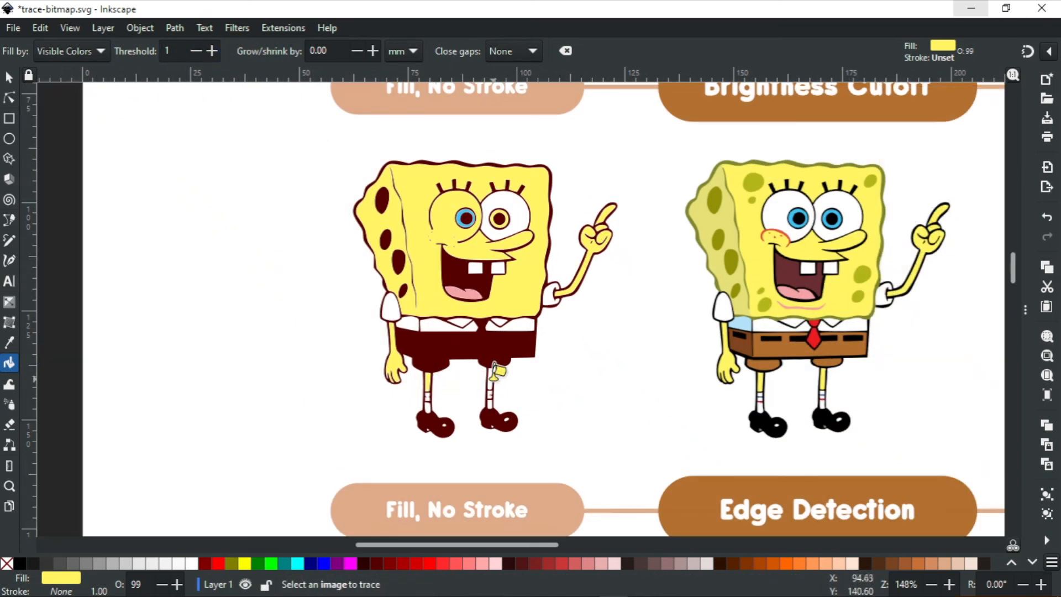
Review the colored filled traces against the originals and stroked traces across the sheet's rows.
{"action": "scroll", "coordinate": [532, 294], "scroll_direction": "down", "scroll_amount": 16}
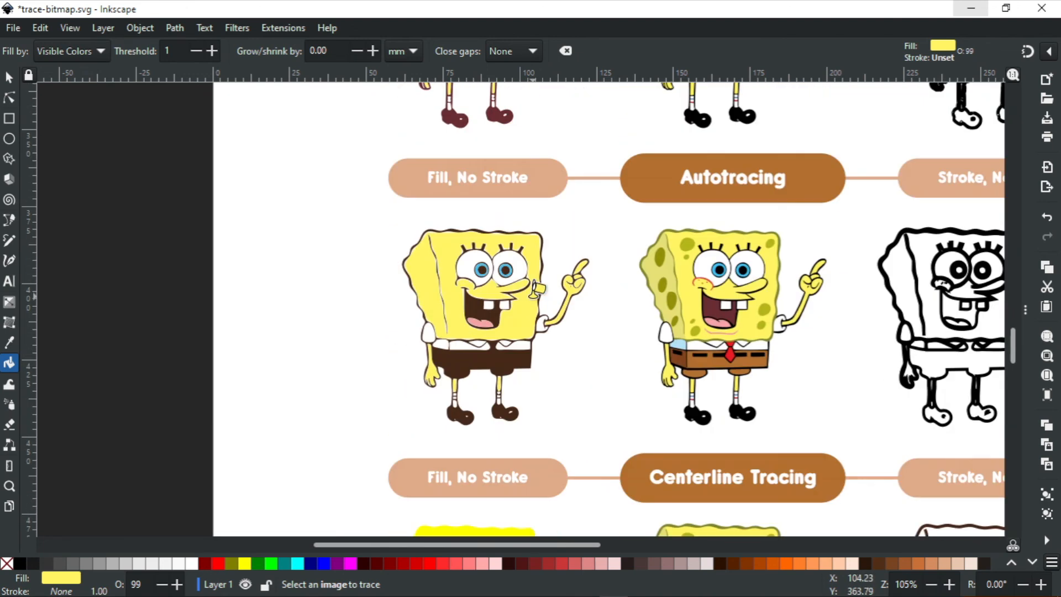
{"action": "scroll", "coordinate": [523, 296], "scroll_direction": "right", "scroll_amount": 3}
{"action": "scroll", "coordinate": [398, 289], "scroll_direction": "up", "scroll_amount": 5}
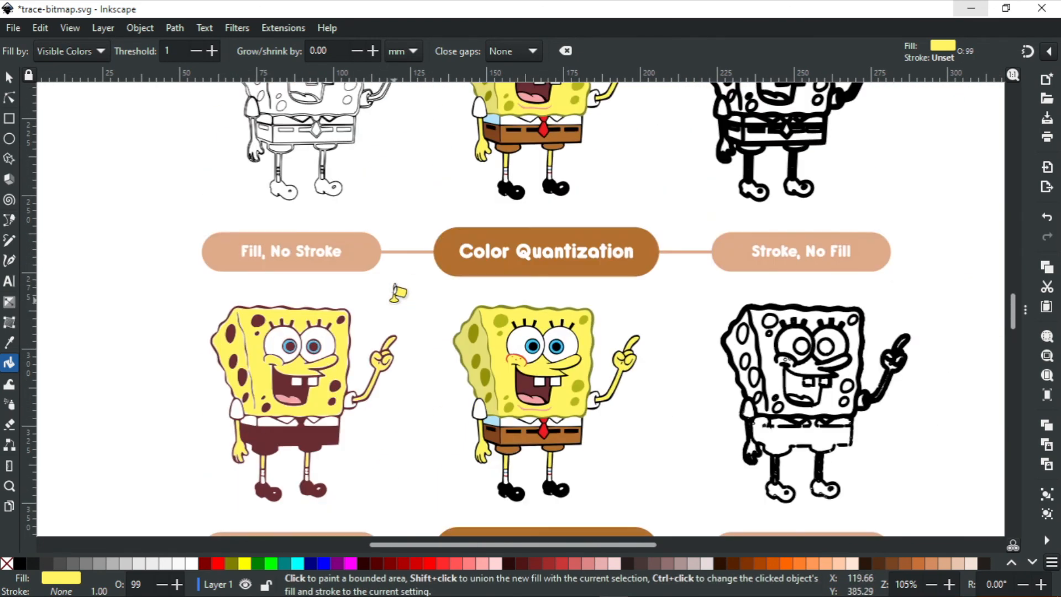
{"action": "scroll", "coordinate": [398, 289], "scroll_direction": "down", "scroll_amount": 2}
{"action": "scroll", "coordinate": [399, 288], "scroll_direction": "up", "scroll_amount": 5}
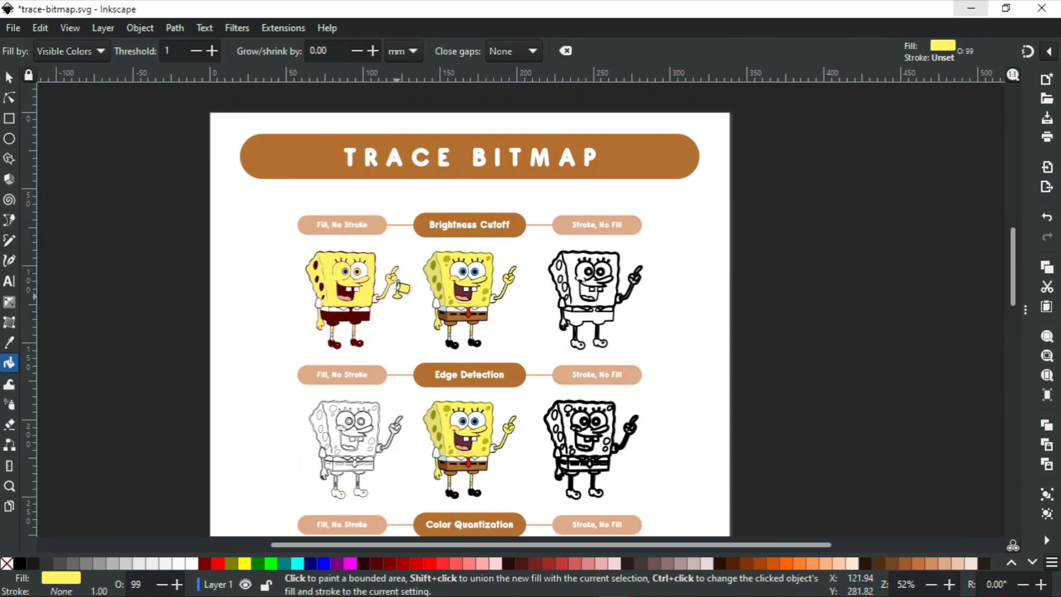
{"action": "left_click", "coordinate": [9, 77]}
{"action": "scroll", "coordinate": [138, 237], "scroll_direction": "up", "scroll_amount": 1}
{"action": "scroll", "coordinate": [722, 284], "scroll_direction": "down", "scroll_amount": 2}
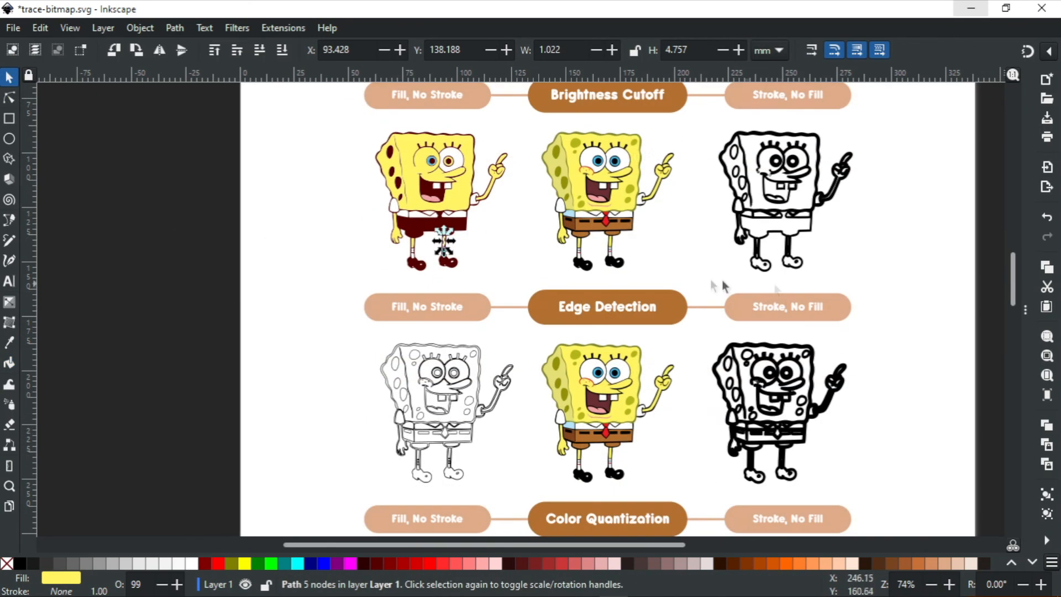
{"action": "scroll", "coordinate": [711, 284], "scroll_direction": "right", "scroll_amount": 1}
{"action": "scroll", "coordinate": [810, 286], "scroll_direction": "down", "scroll_amount": 2}
{"action": "left_click", "coordinate": [812, 286]}
{"action": "scroll", "coordinate": [811, 286], "scroll_direction": "up", "scroll_amount": 3}
{"action": "scroll", "coordinate": [810, 283], "scroll_direction": "down", "scroll_amount": 6}
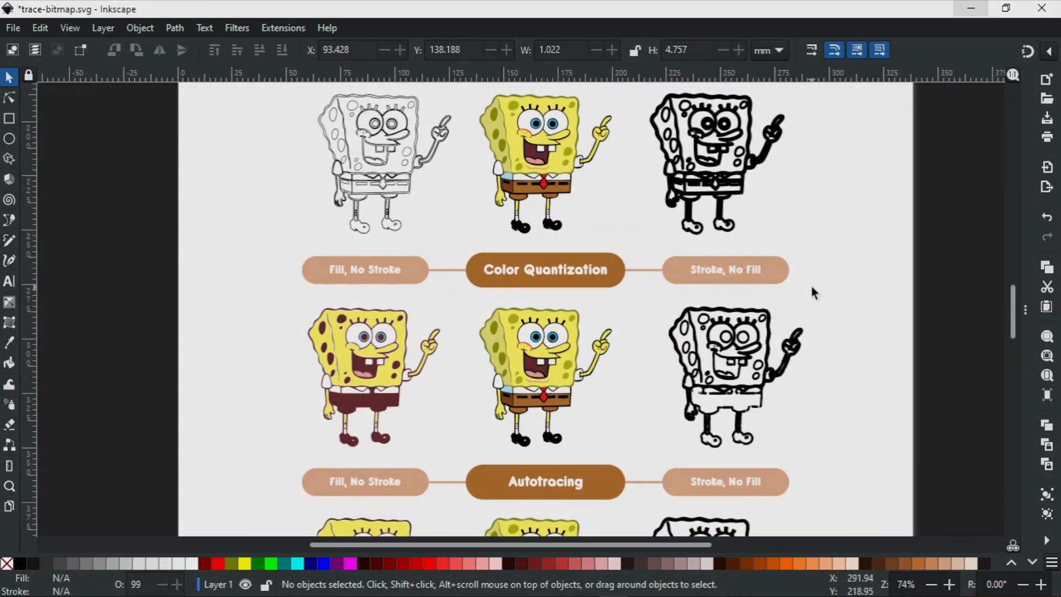